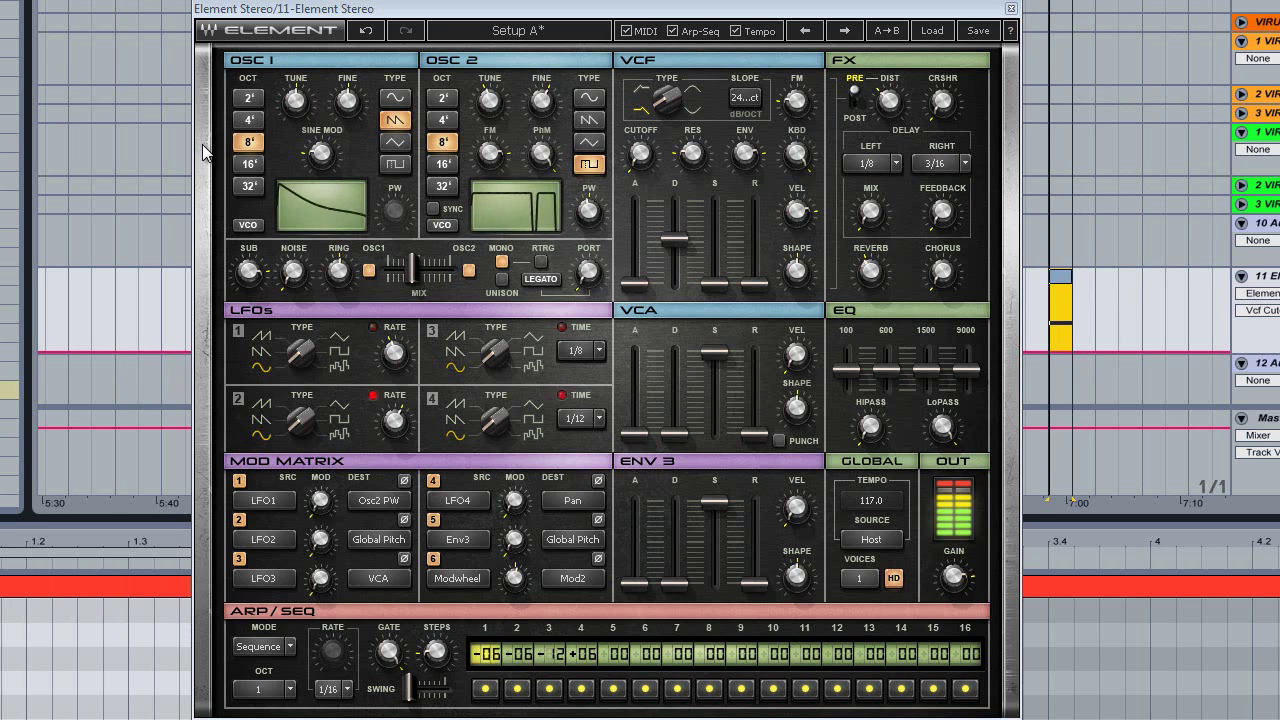
Raise the VCF cutoff, tweak the sub and noise levels, and centre the OSC1/OSC2 mix.
{"action": "mouse_move", "coordinate": [645, 140]}
{"action": "left_click_drag", "start_coordinate": [645, 140], "coordinate": [682, 187]}
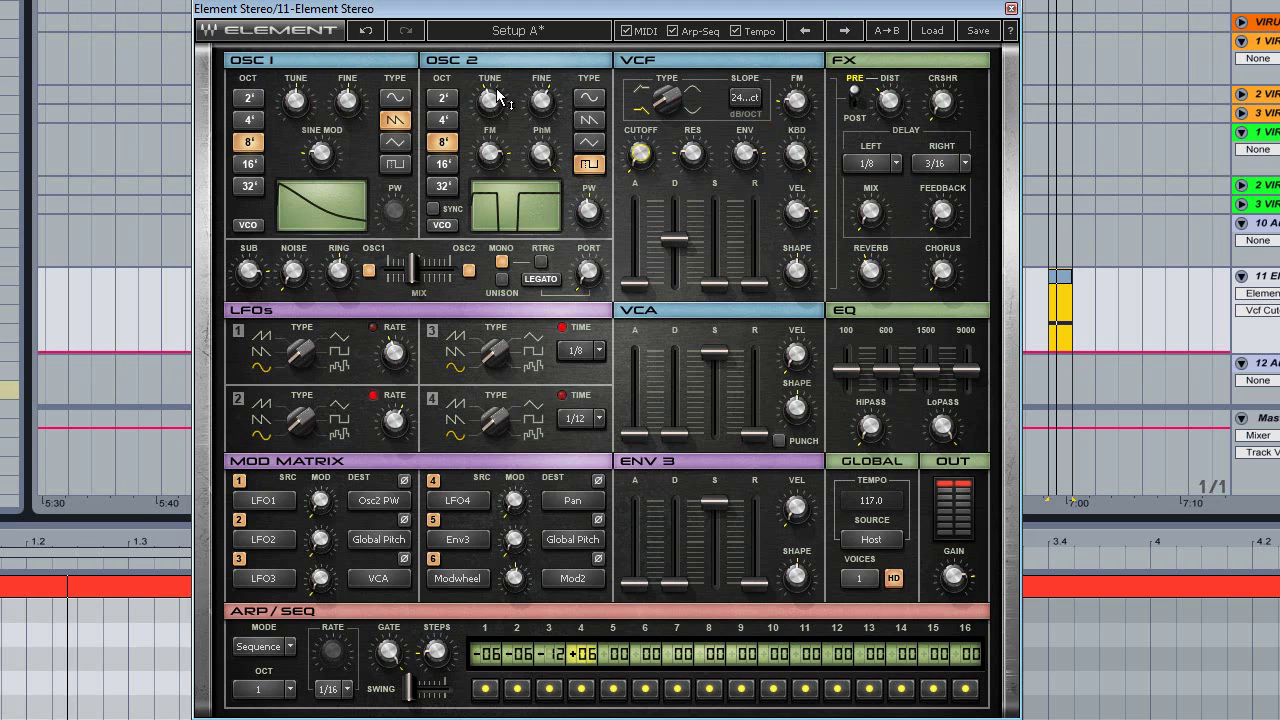
{"action": "left_click_drag", "start_coordinate": [413, 268], "coordinate": [424, 316]}
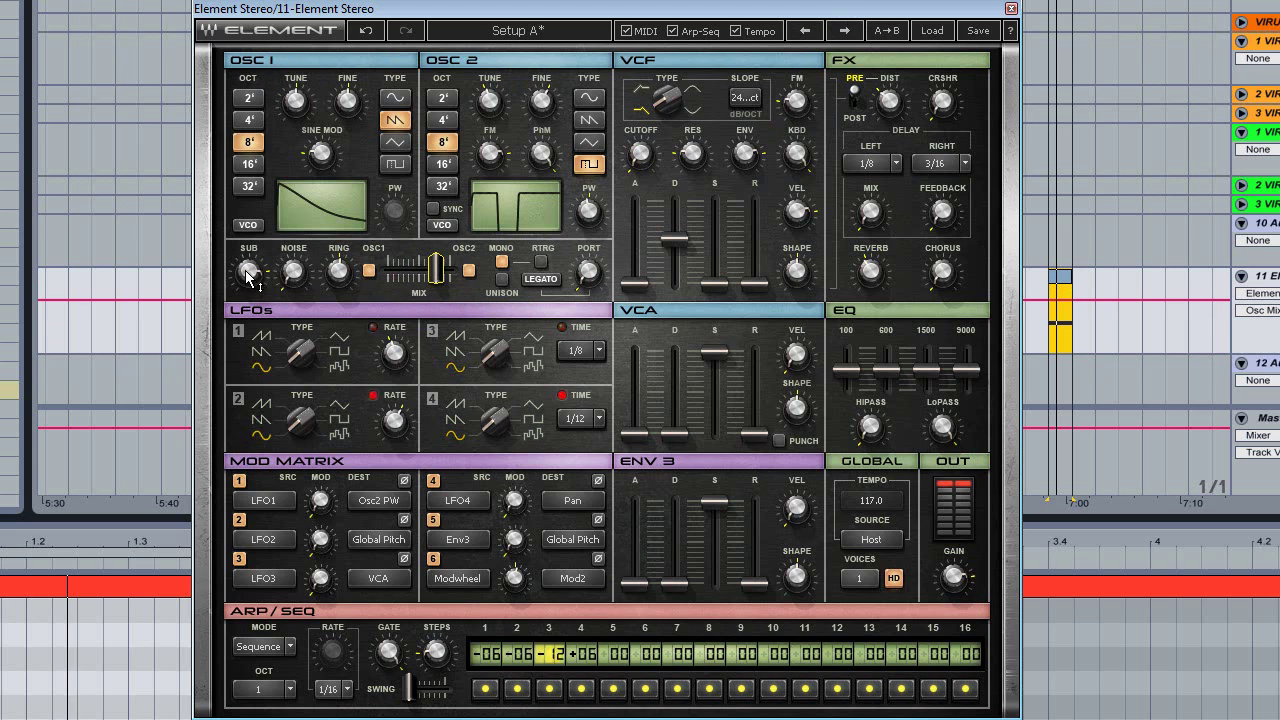
{"action": "left_click_drag", "start_coordinate": [248, 276], "coordinate": [250, 274]}
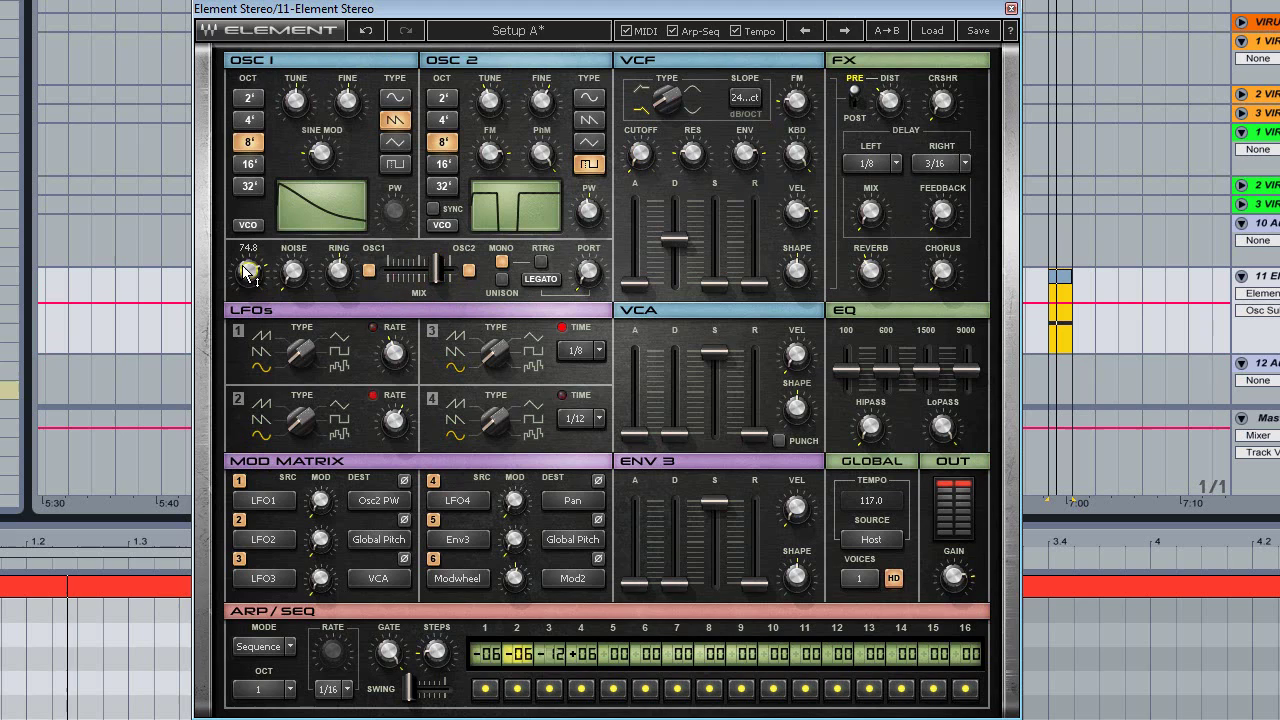
{"action": "left_click_drag", "start_coordinate": [293, 272], "coordinate": [293, 264]}
{"action": "left_click_drag", "start_coordinate": [263, 388], "coordinate": [263, 400]}
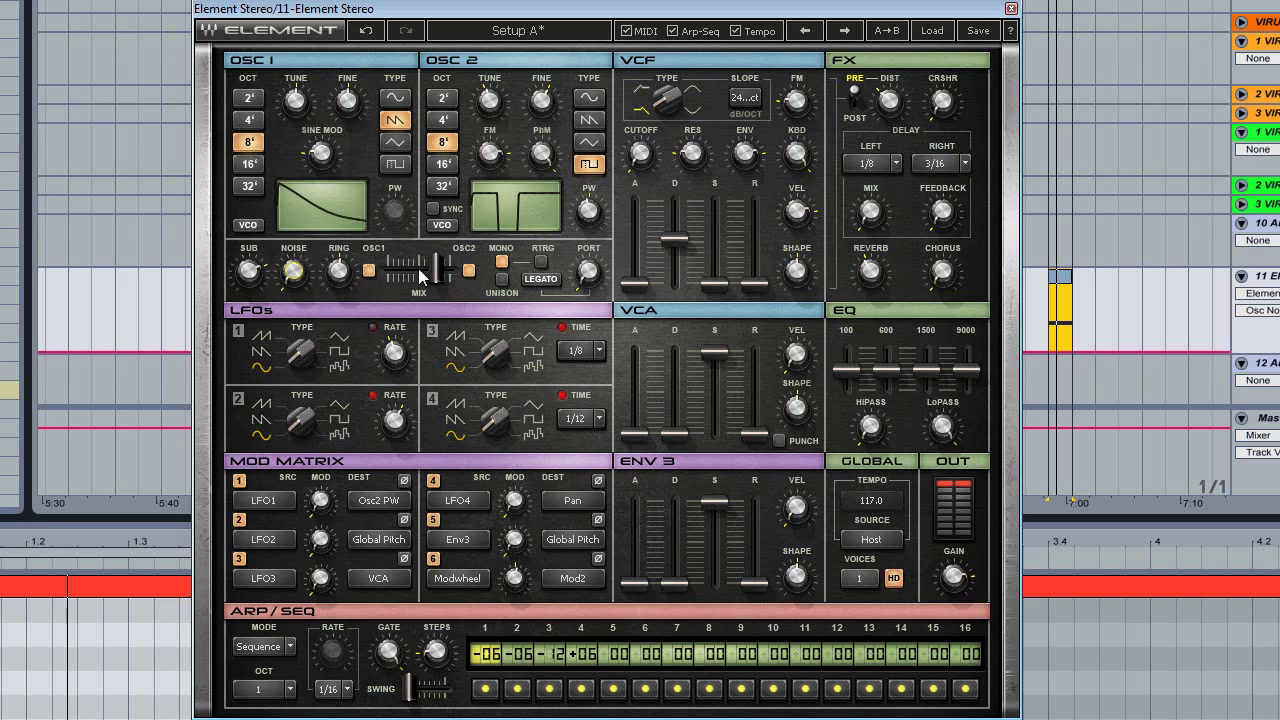
{"action": "left_click_drag", "start_coordinate": [439, 271], "coordinate": [367, 279]}
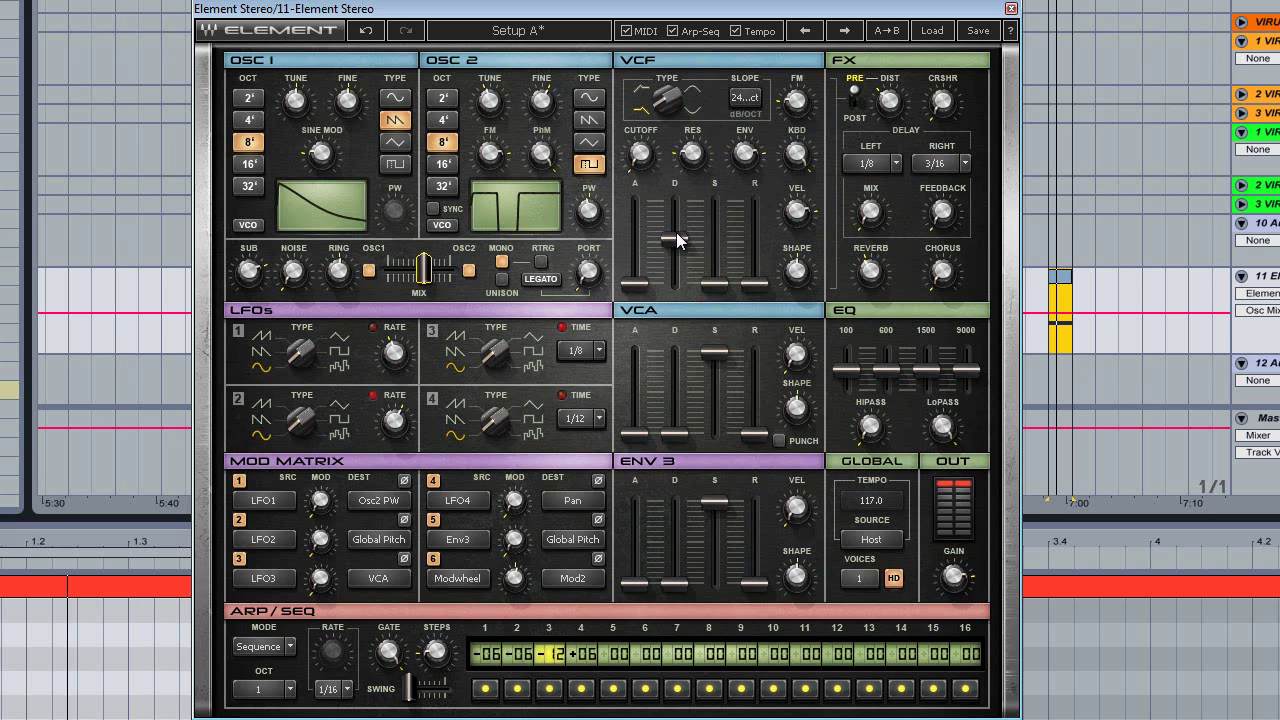
Check the VCF slope and crusher amount, then switch the effects to PRE.
{"action": "mouse_move", "coordinate": [676, 232]}
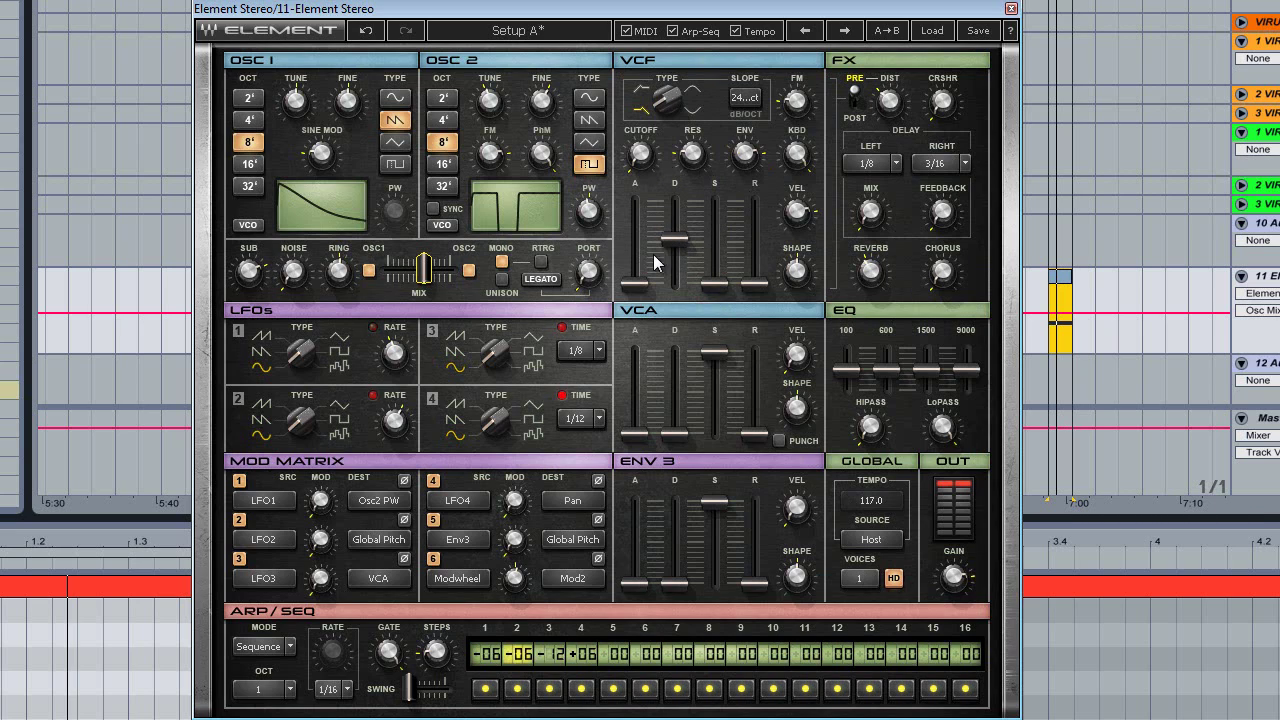
{"action": "left_click", "coordinate": [745, 99]}
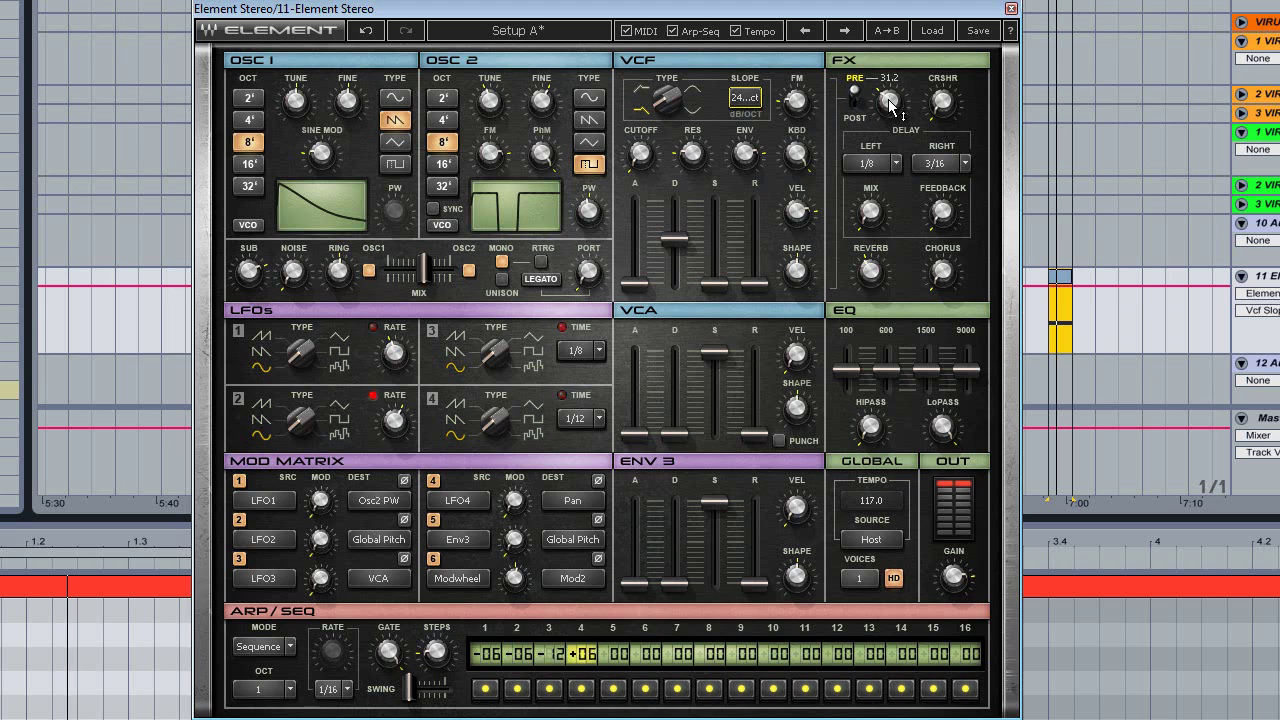
{"action": "left_click", "coordinate": [942, 102]}
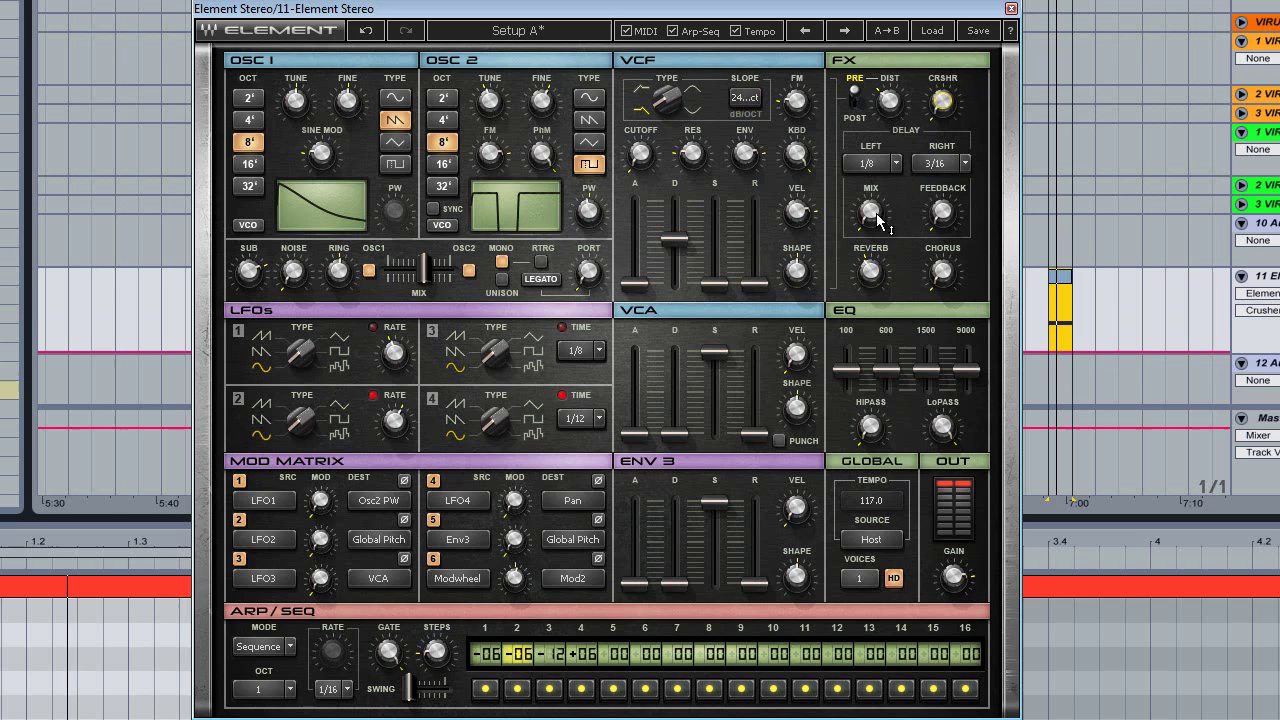
{"action": "left_click", "coordinate": [852, 80]}
Inspect the high-pass, keep ARP/SEQ mode on Sequence, and nudge the plugin window right.
{"action": "mouse_move", "coordinate": [711, 500]}
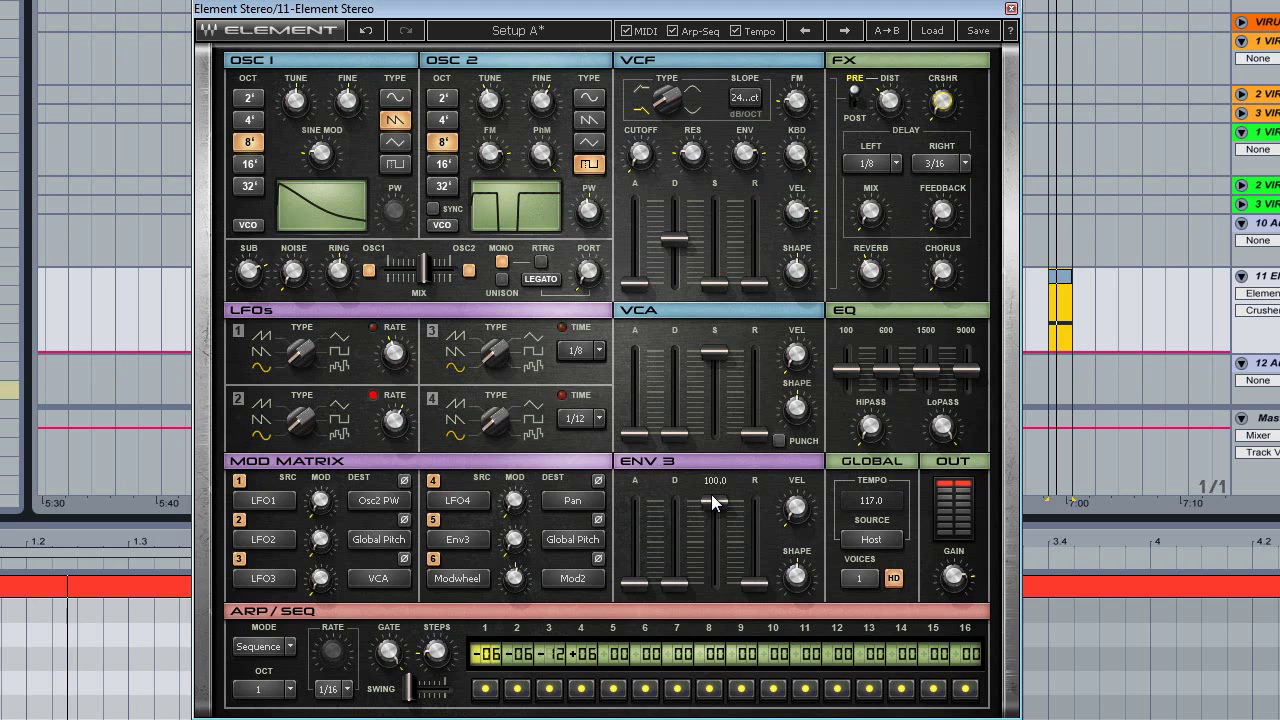
{"action": "left_click", "coordinate": [872, 430]}
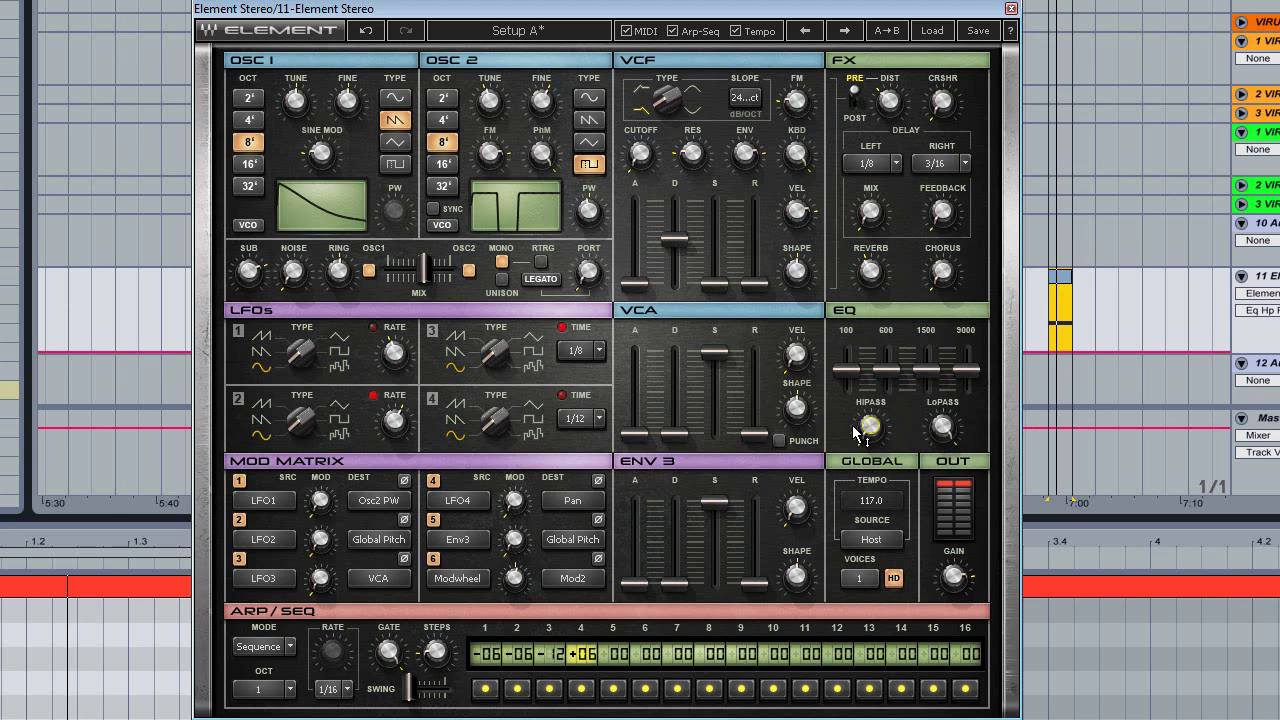
{"action": "mouse_move", "coordinate": [874, 431]}
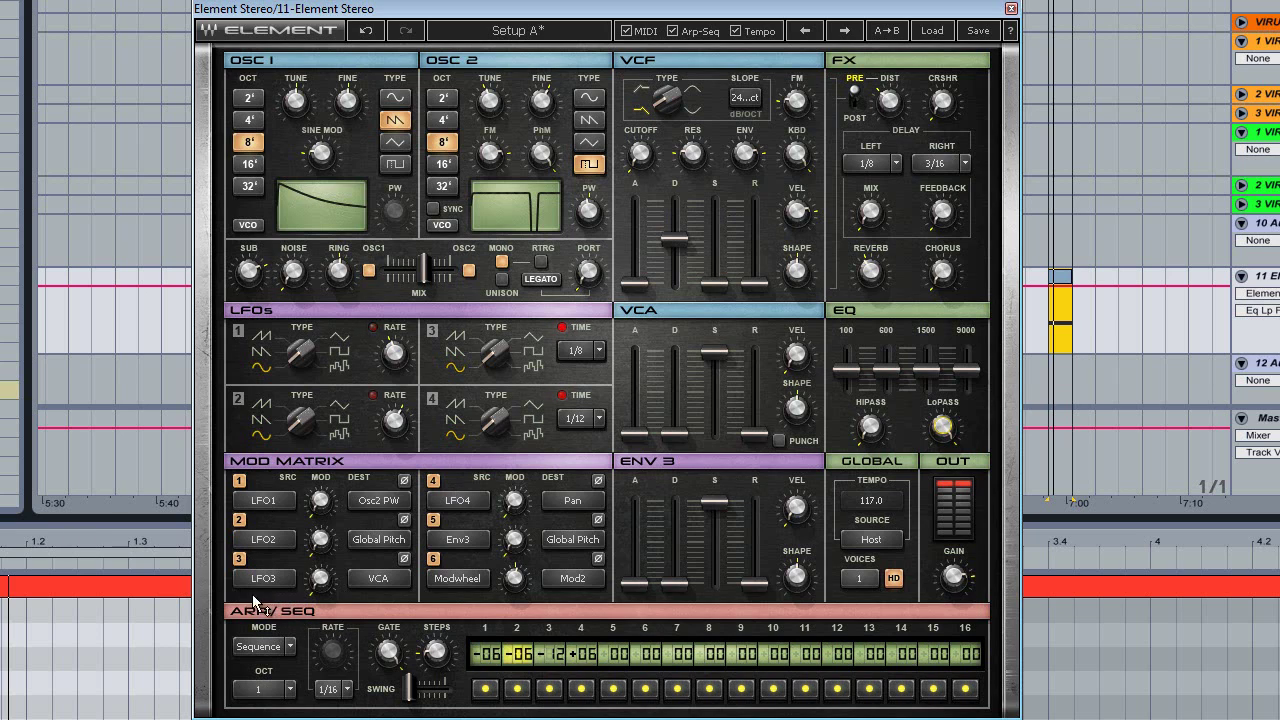
{"action": "left_click", "coordinate": [285, 644]}
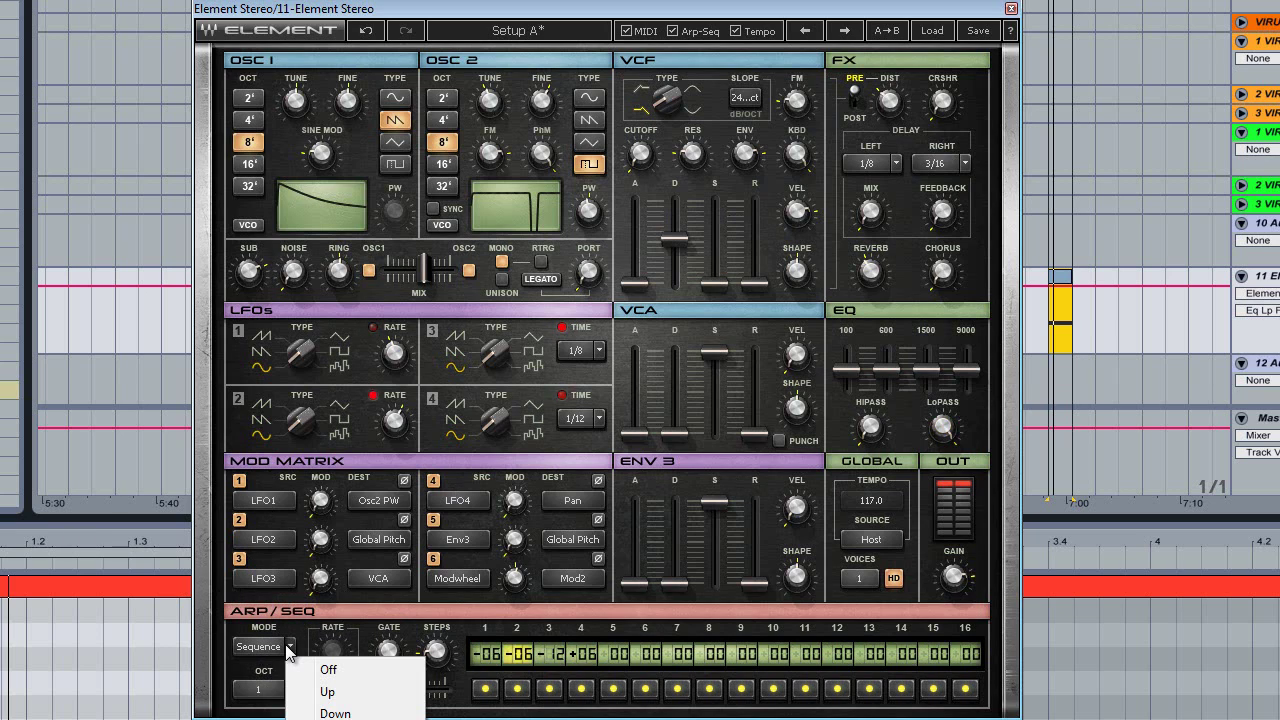
{"action": "left_click", "coordinate": [222, 630]}
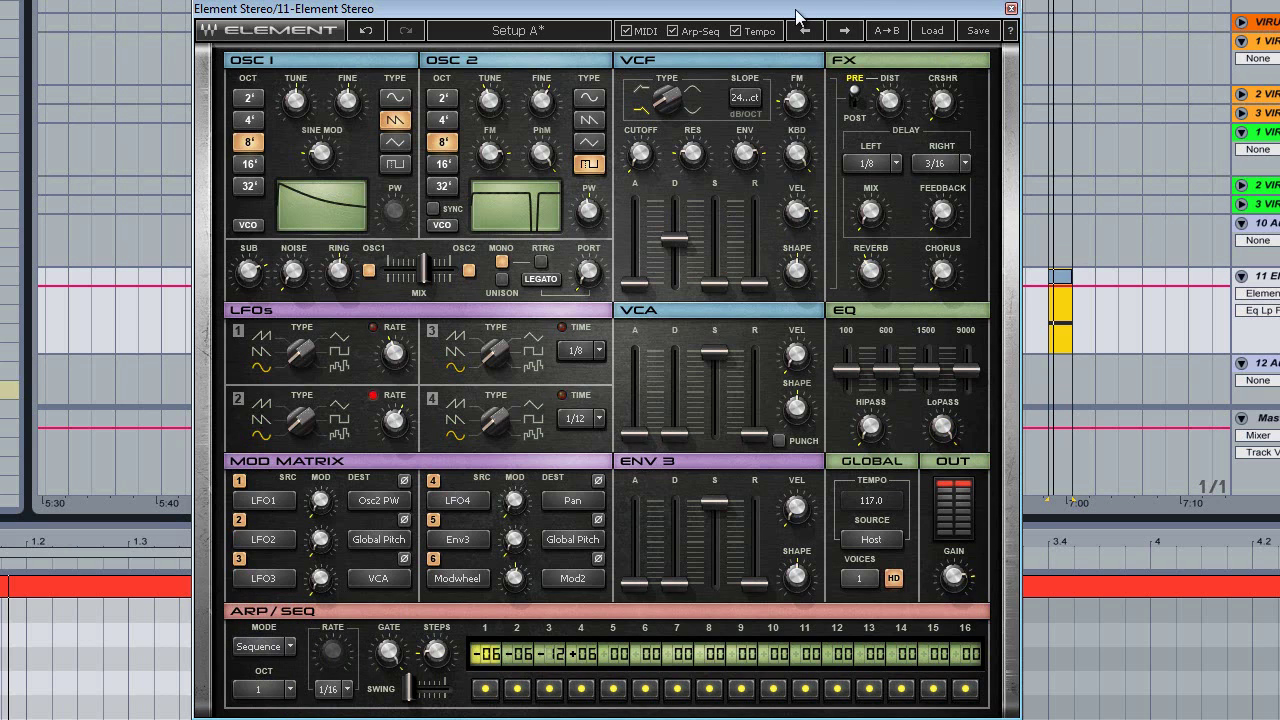
{"action": "left_click_drag", "start_coordinate": [800, 10], "coordinate": [816, 14]}
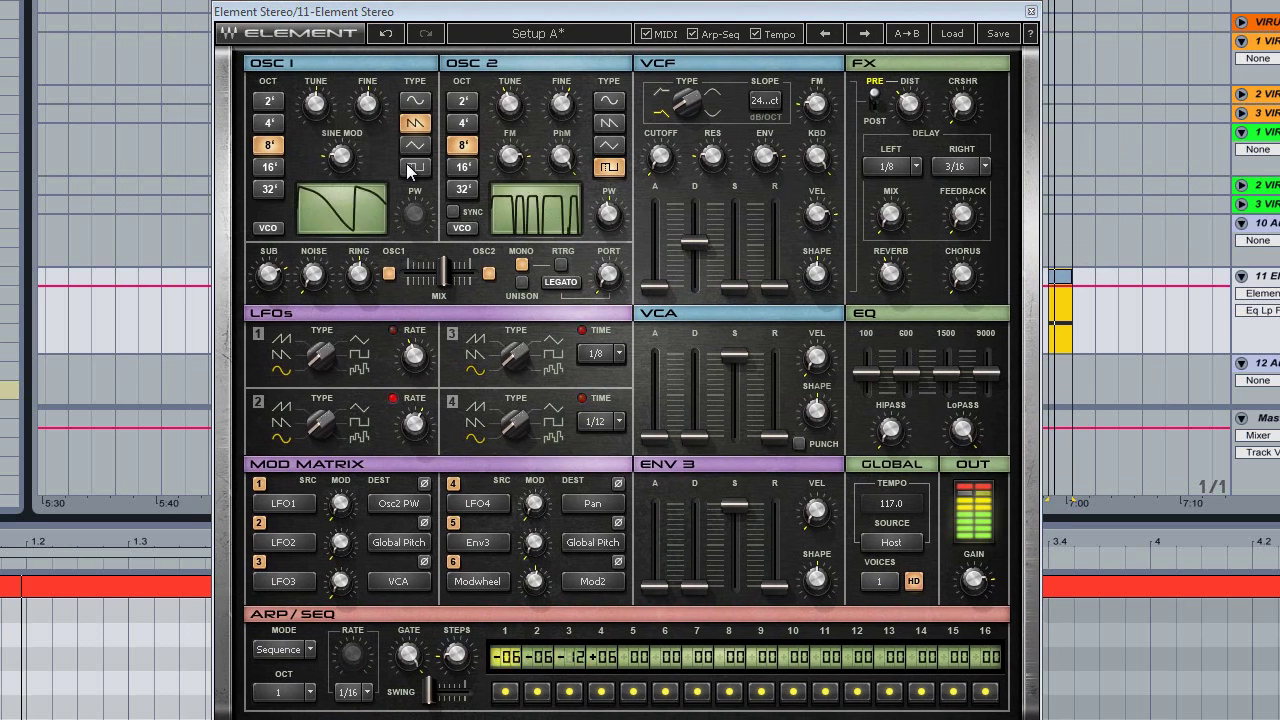
Load the Full Reset factory preset.
{"action": "left_click", "coordinate": [951, 33]}
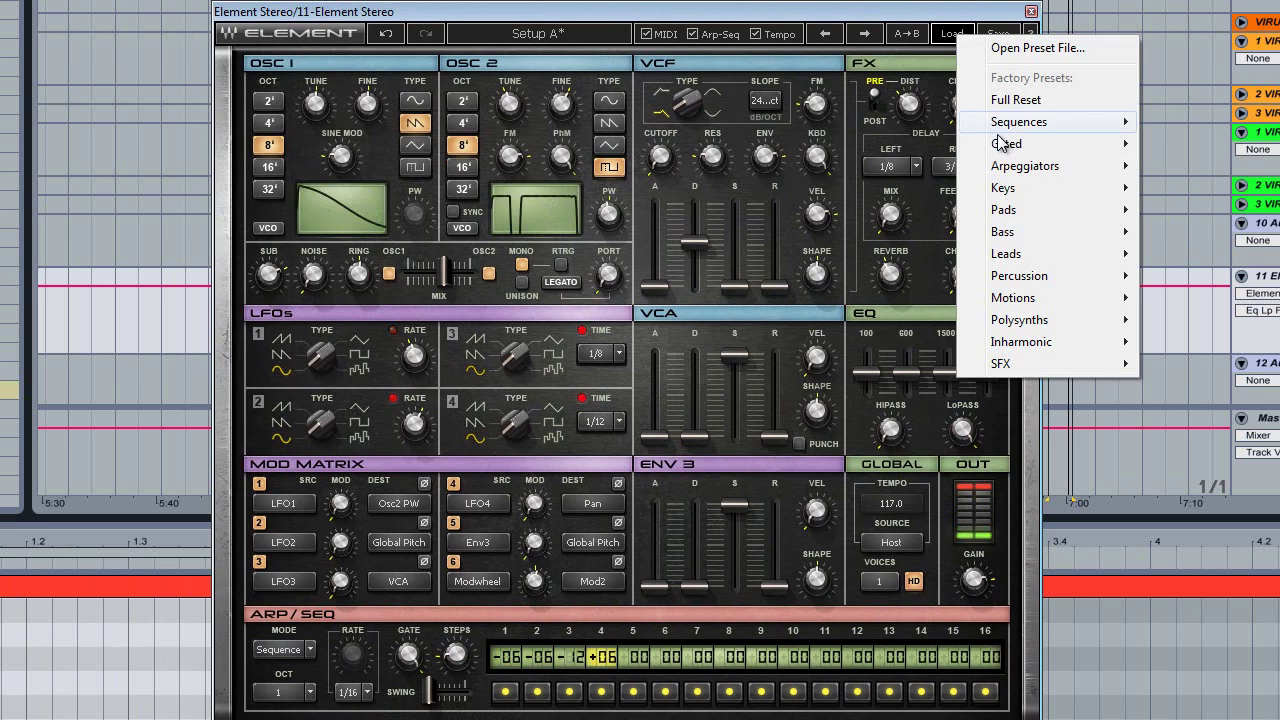
{"action": "left_click", "coordinate": [1014, 97]}
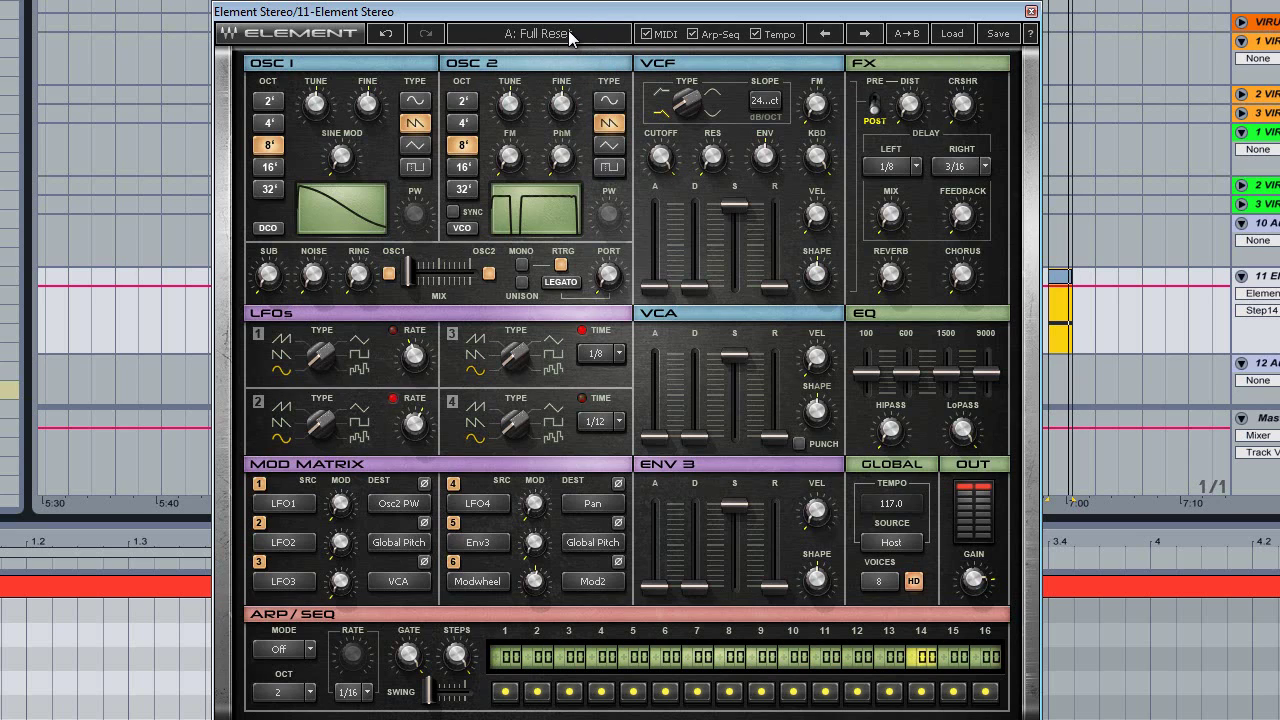
Set Sequence mode with 5 steps, adjust gate, and pitch step 3 to -1, step 4 to +04.
{"action": "left_click", "coordinate": [306, 650]}
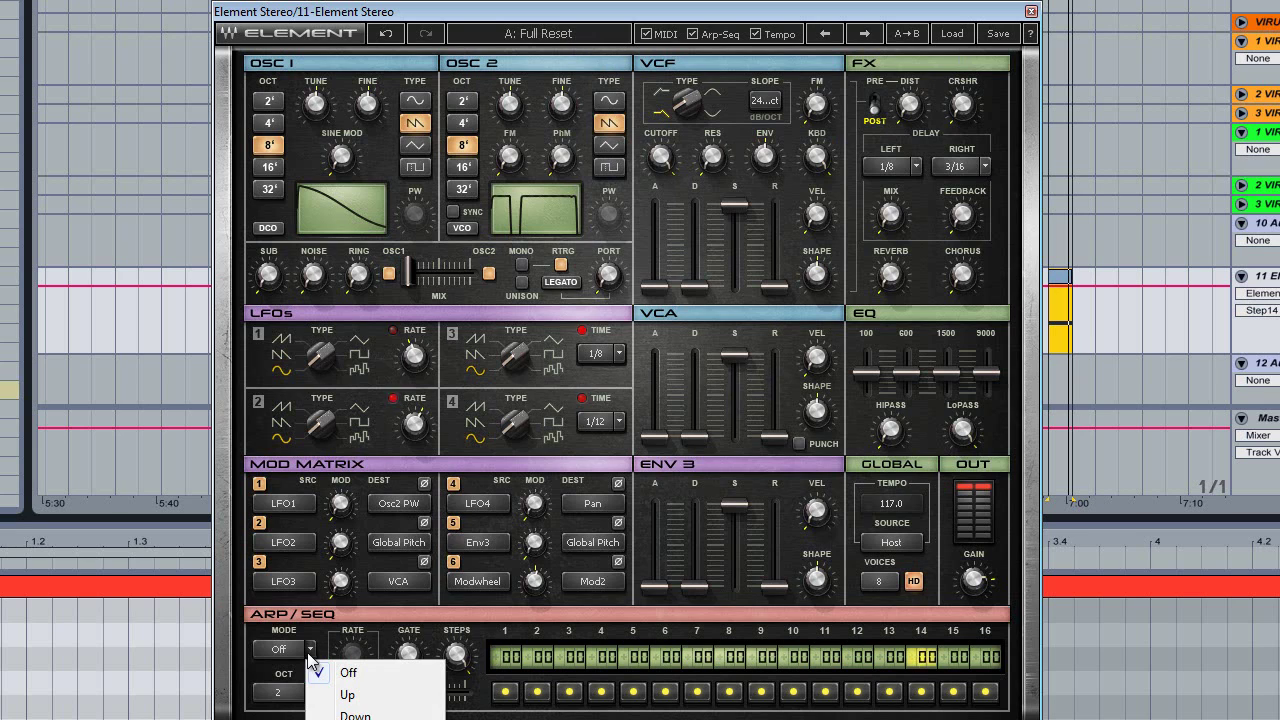
{"action": "left_click", "coordinate": [350, 719]}
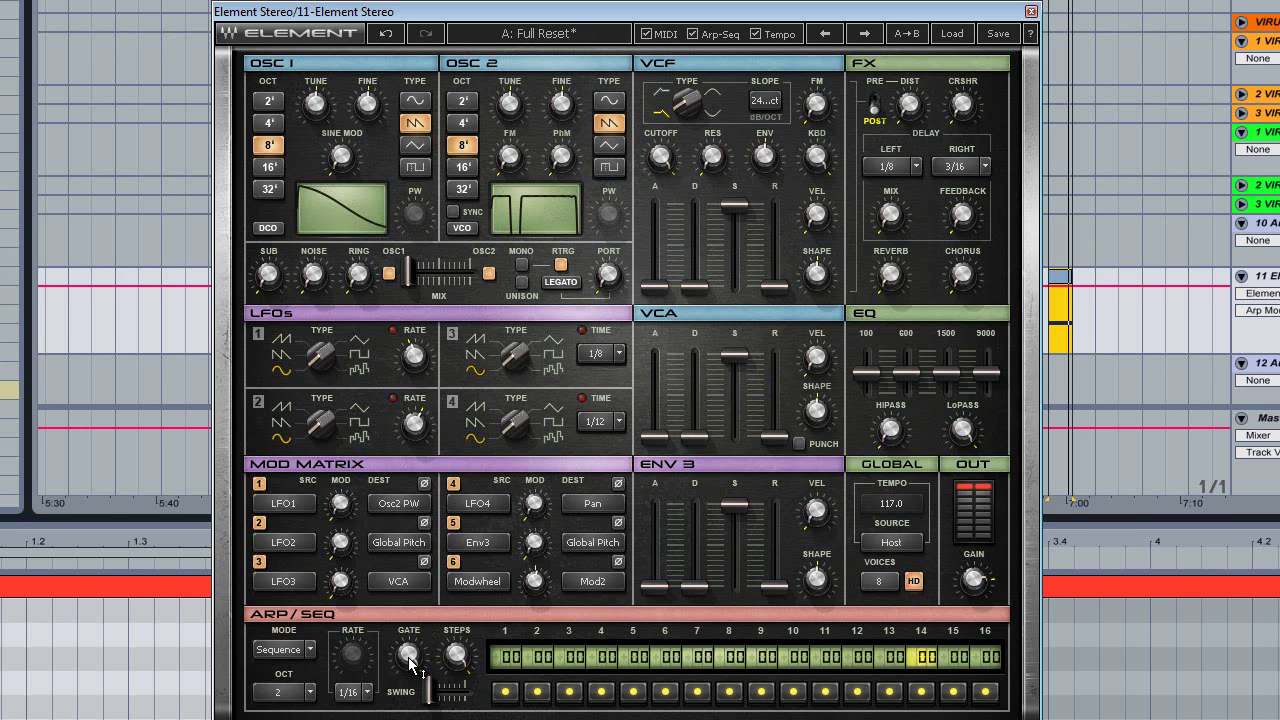
{"action": "left_click_drag", "start_coordinate": [456, 655], "coordinate": [456, 675]}
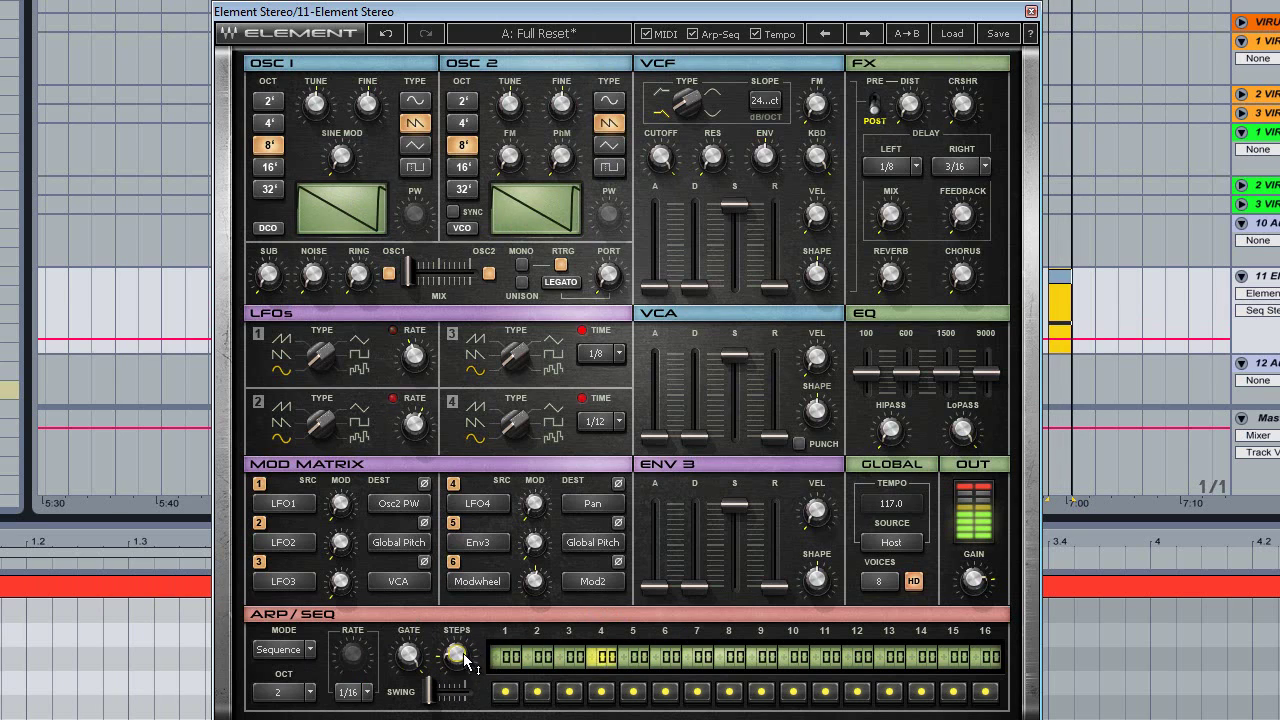
{"action": "left_click_drag", "start_coordinate": [410, 660], "coordinate": [410, 650]}
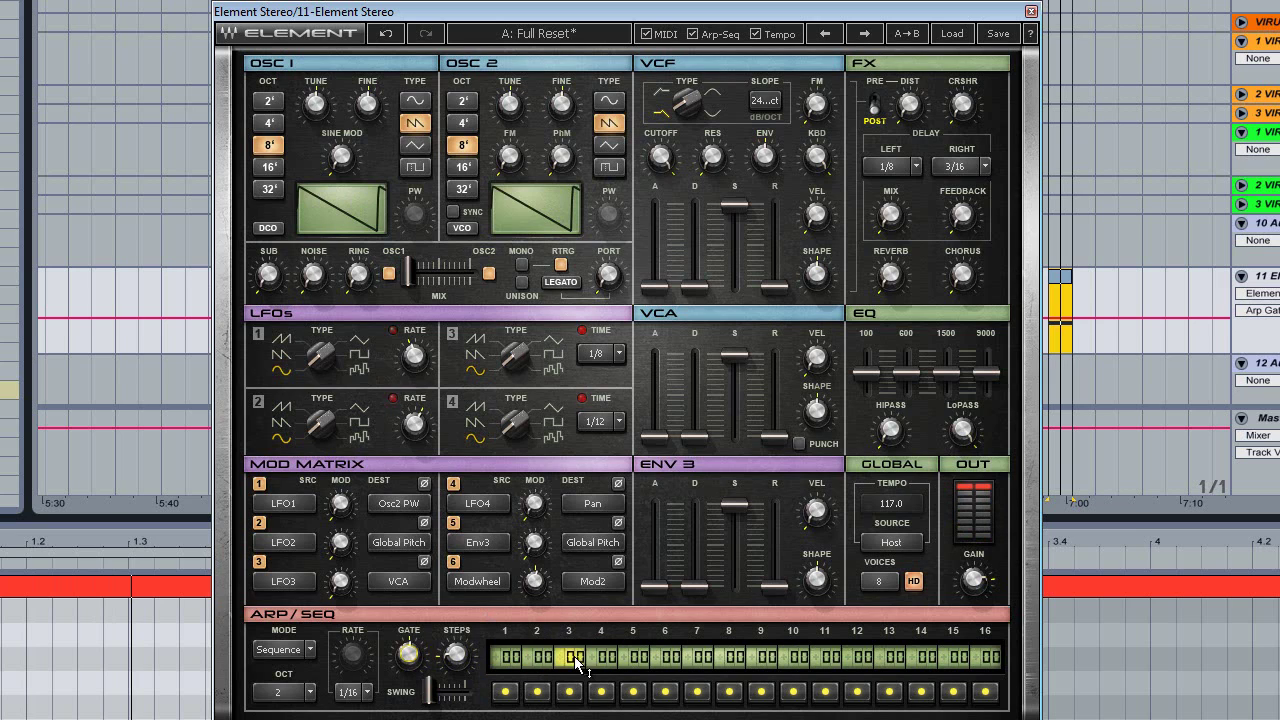
{"action": "left_click_drag", "start_coordinate": [572, 657], "coordinate": [588, 662]}
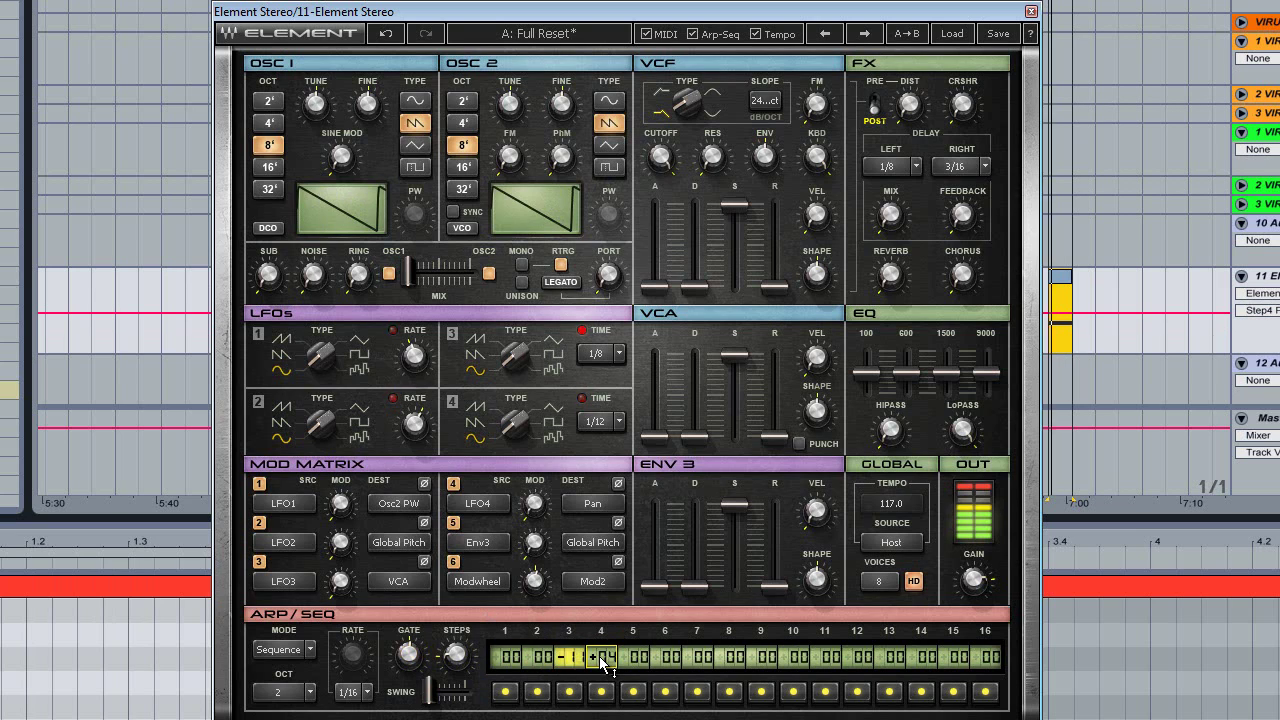
{"action": "left_click", "coordinate": [599, 660]}
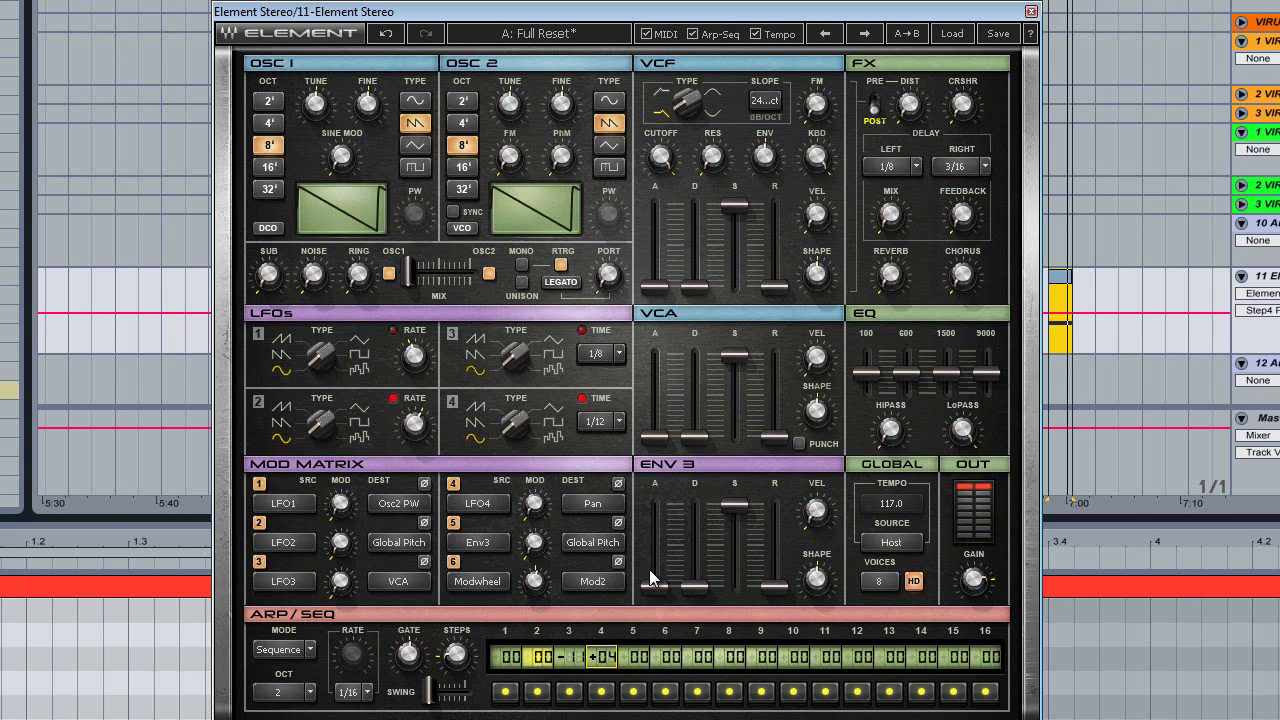
{"action": "mouse_move", "coordinate": [657, 548]}
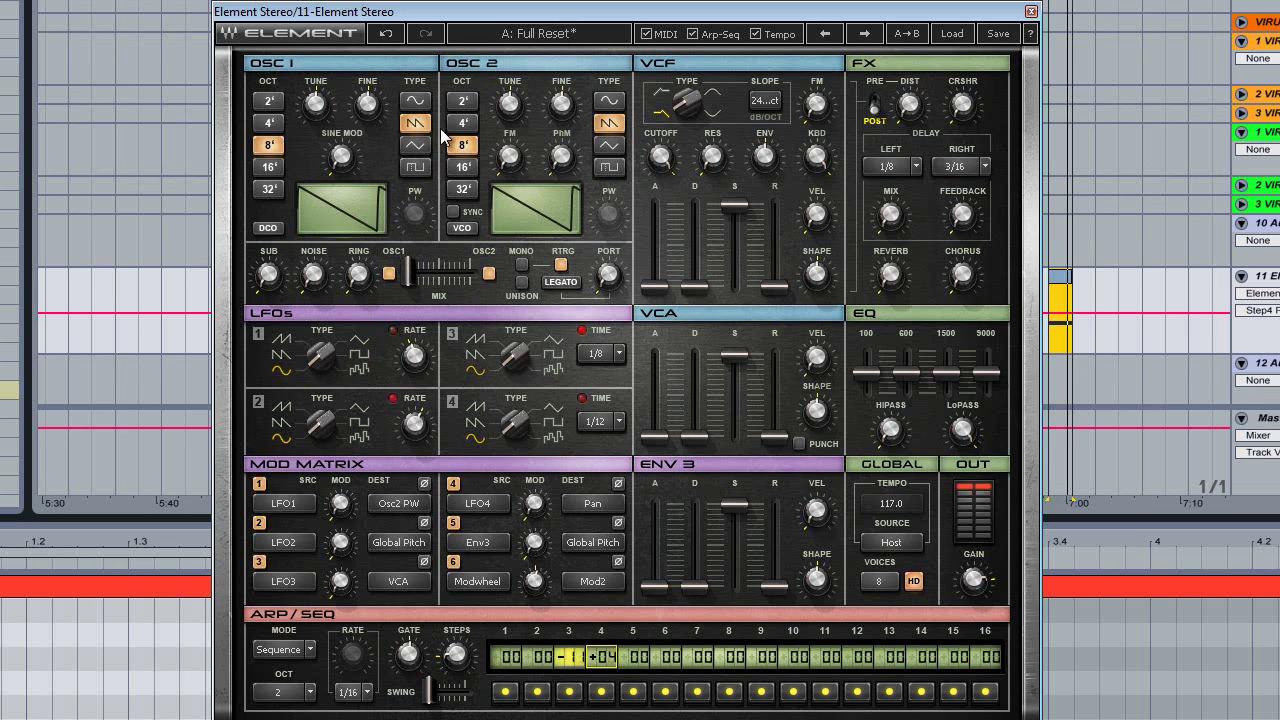
Drop OSC 1 to 16', add sine modulation to 43.7, and push its sub level to about 89.
{"action": "left_click", "coordinate": [268, 167]}
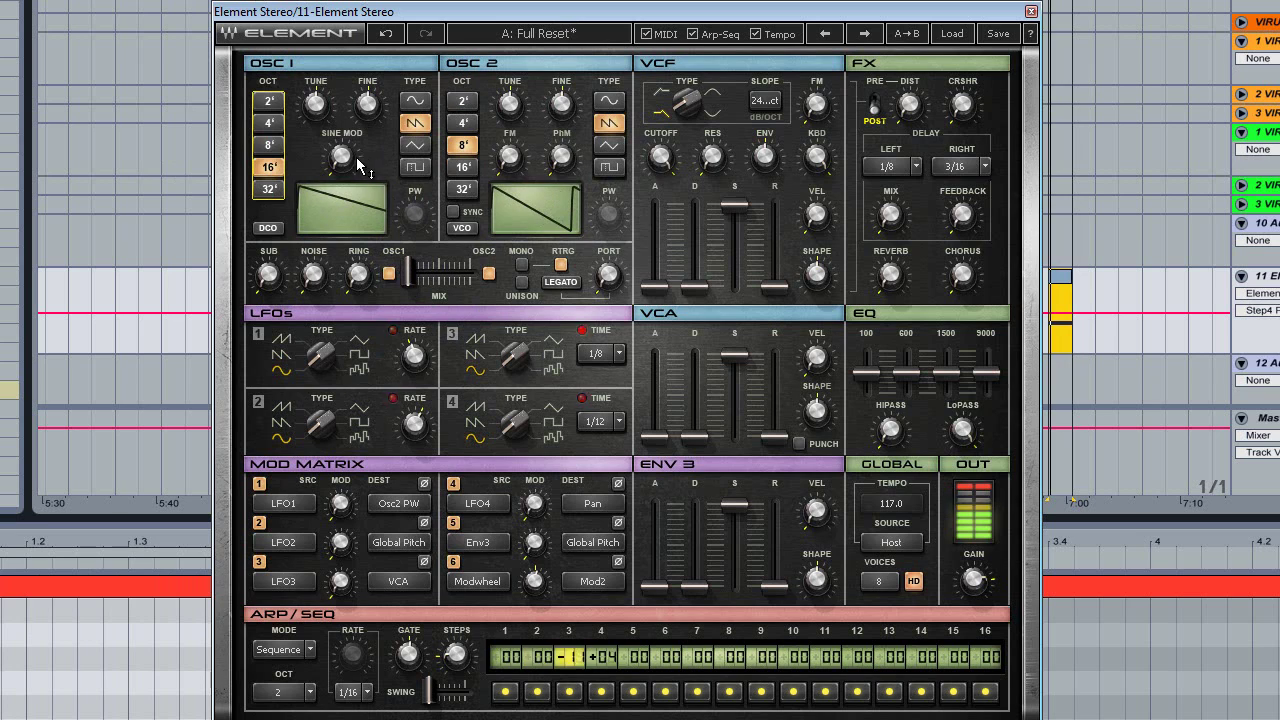
{"action": "mouse_move", "coordinate": [345, 172]}
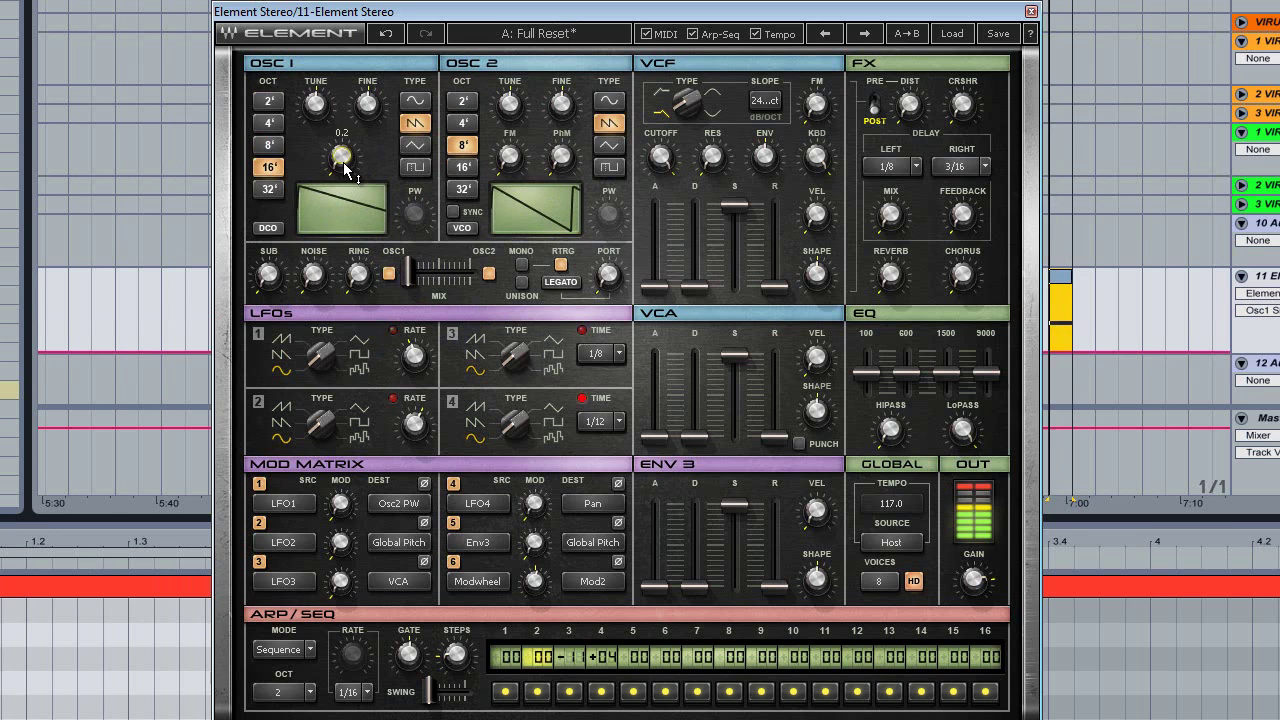
{"action": "left_click_drag", "start_coordinate": [345, 172], "coordinate": [365, 75]}
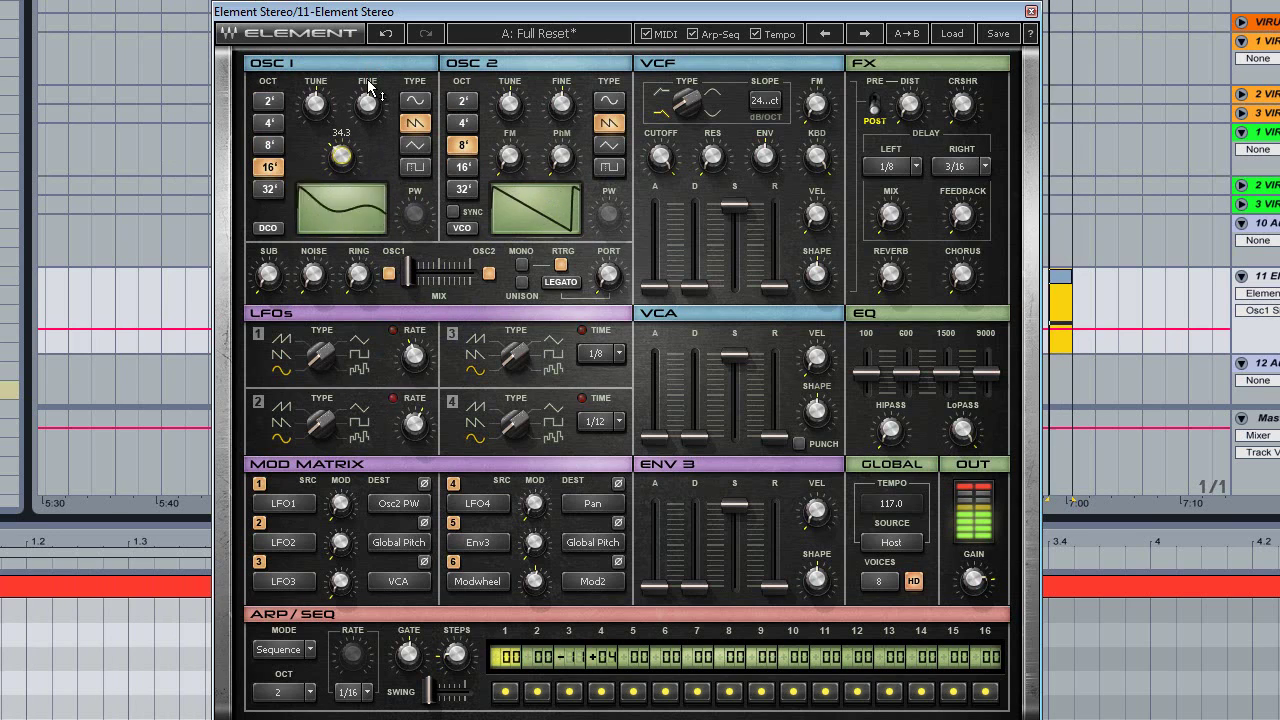
{"action": "left_click_drag", "start_coordinate": [268, 273], "coordinate": [268, 182]}
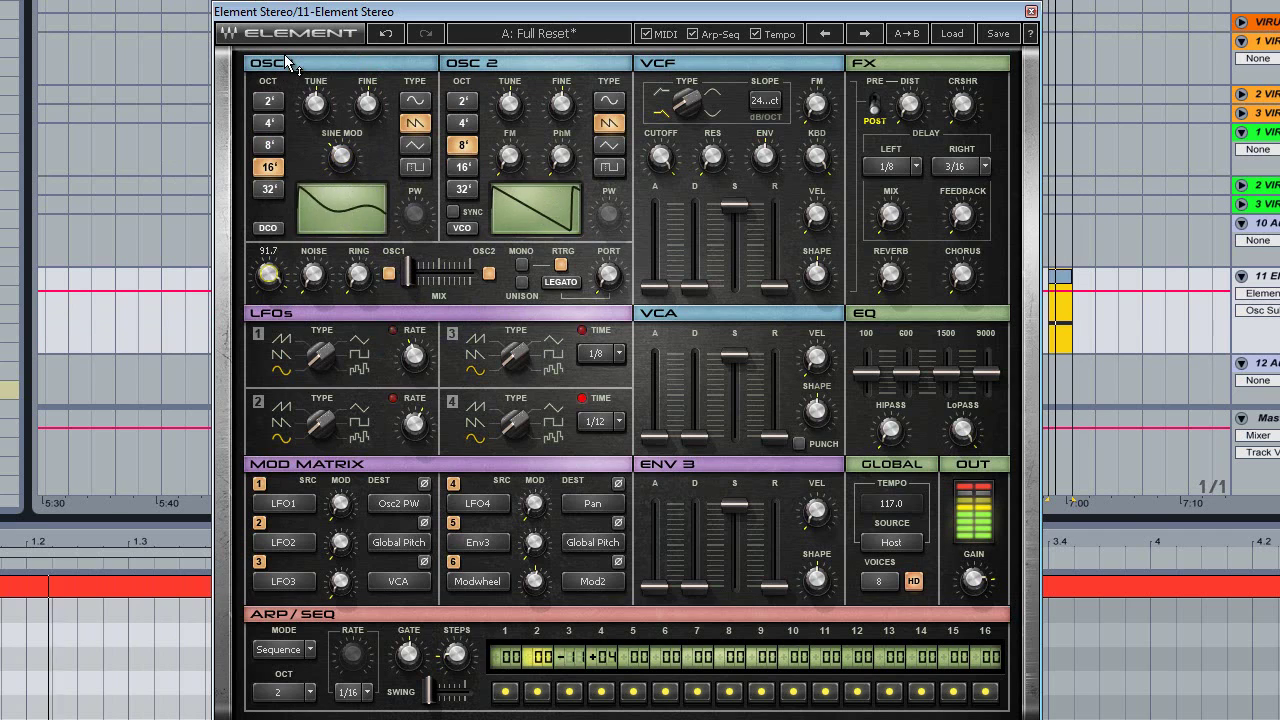
{"action": "left_click_drag", "start_coordinate": [268, 273], "coordinate": [268, 188]}
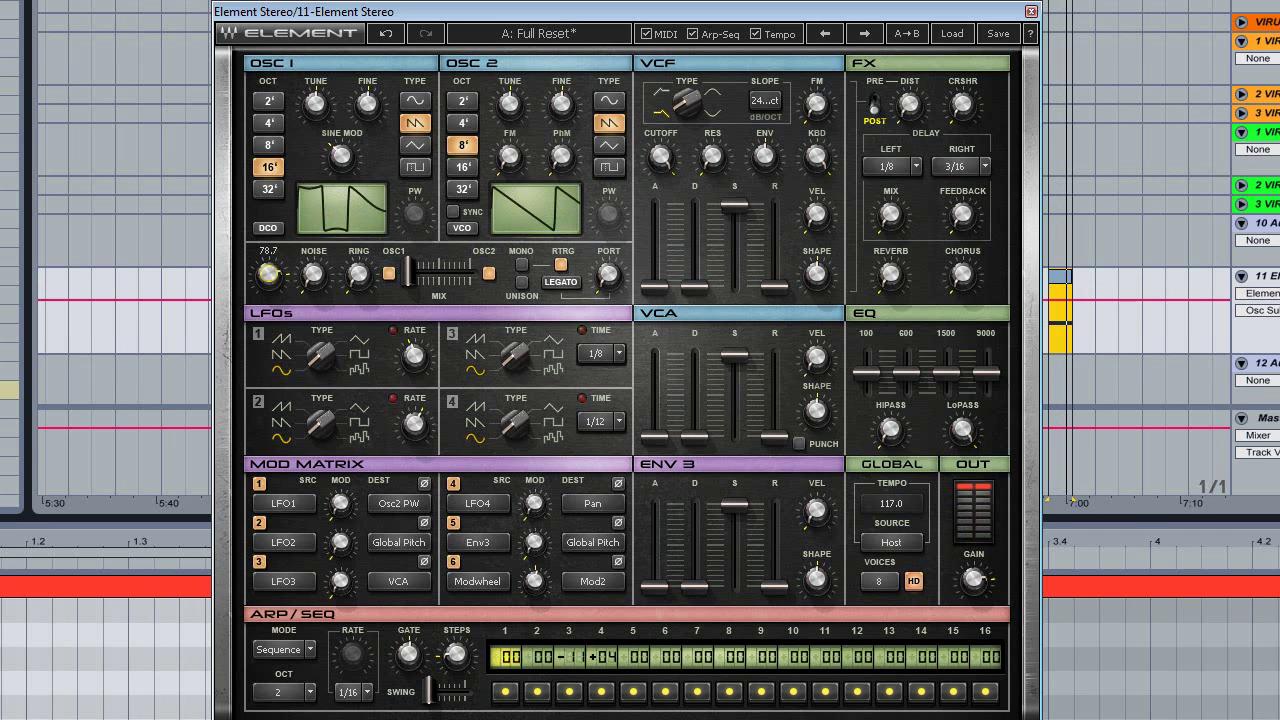
{"action": "left_click_drag", "start_coordinate": [268, 277], "coordinate": [272, 242]}
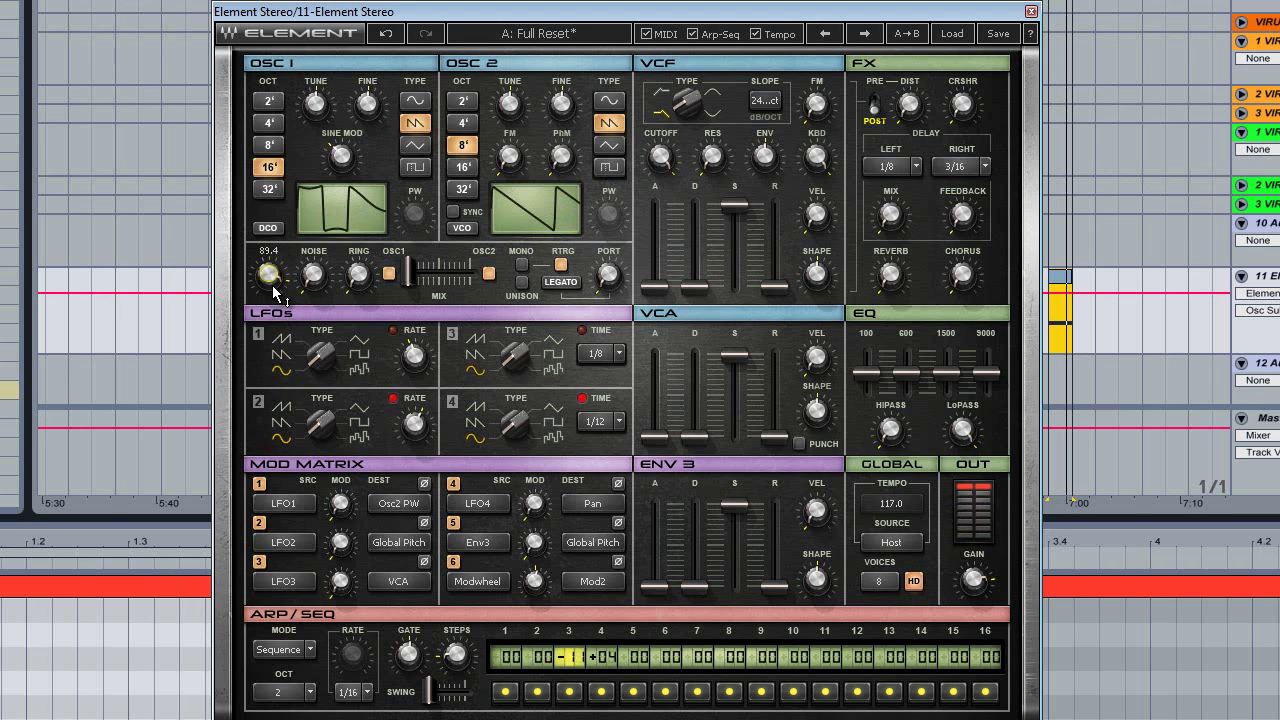
Set ring modulation to 87.0 and compare OSC1 at 8', leaving it at 16'.
{"action": "left_click", "coordinate": [358, 274]}
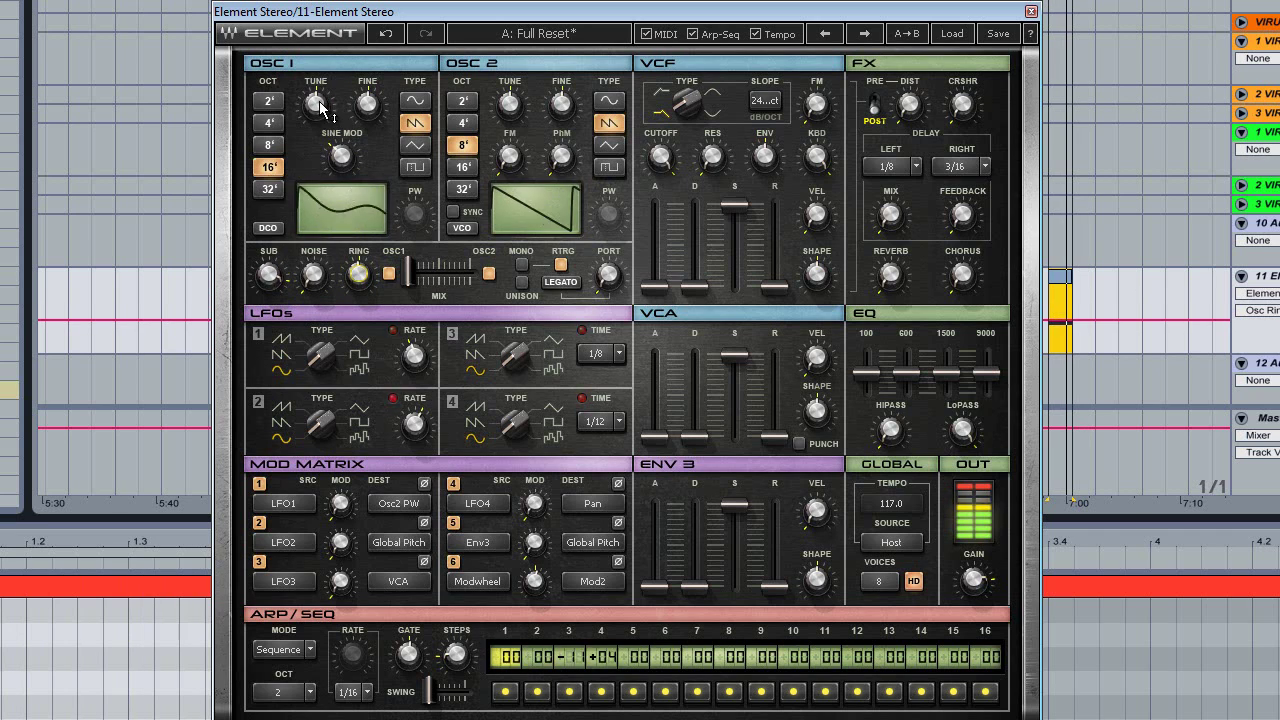
{"action": "left_click", "coordinate": [268, 145]}
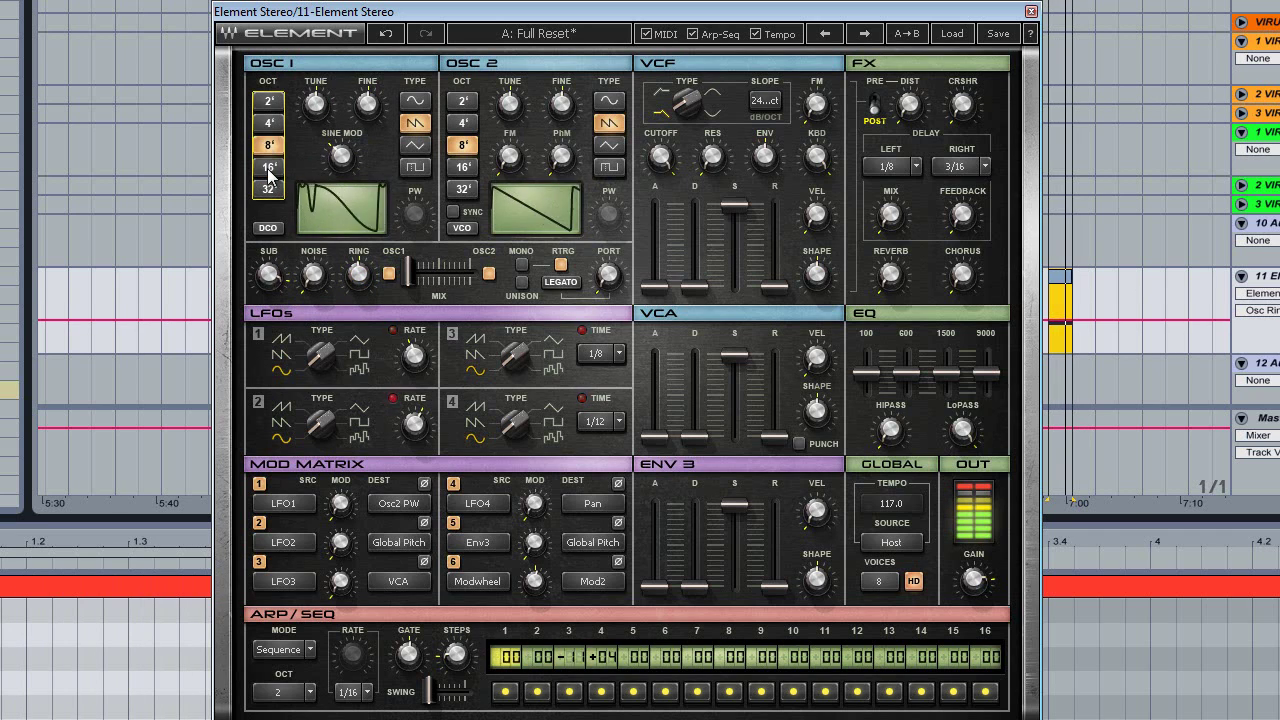
{"action": "left_click", "coordinate": [268, 168]}
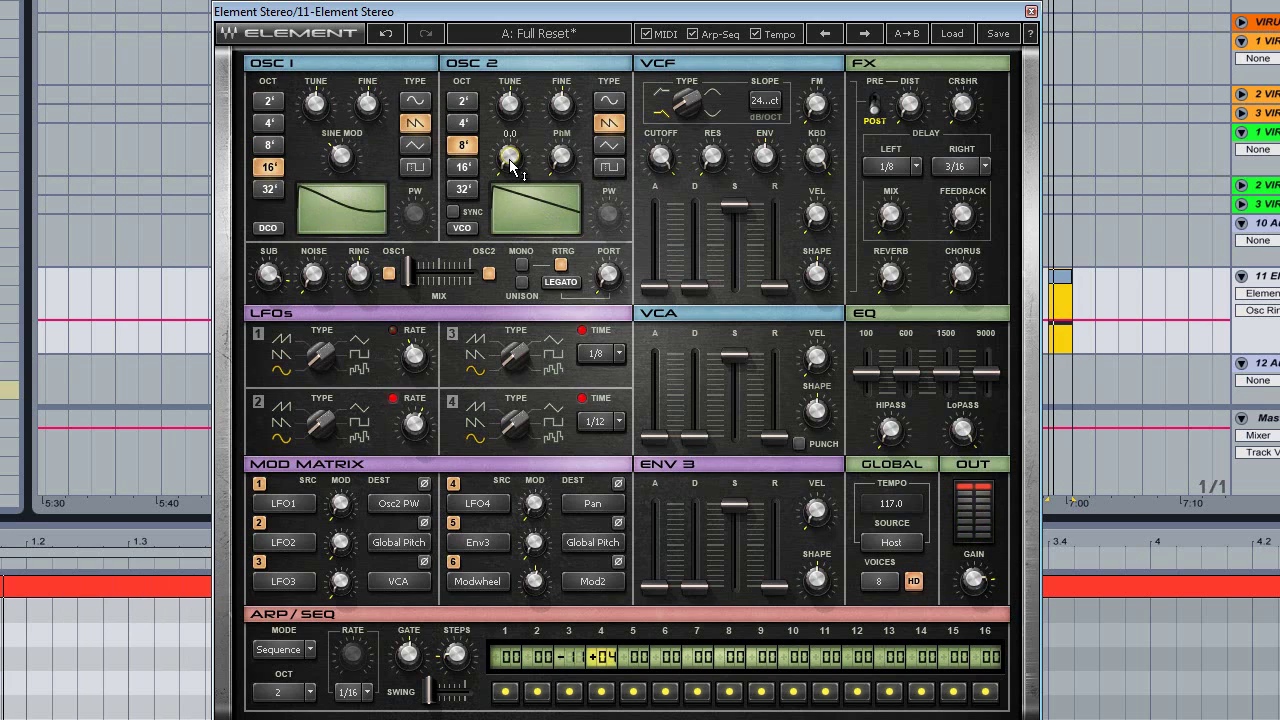
Add FM to Oscillator 2, set it to 8', and shift the mix toward OSC2.
{"action": "left_click_drag", "start_coordinate": [510, 165], "coordinate": [512, 140]}
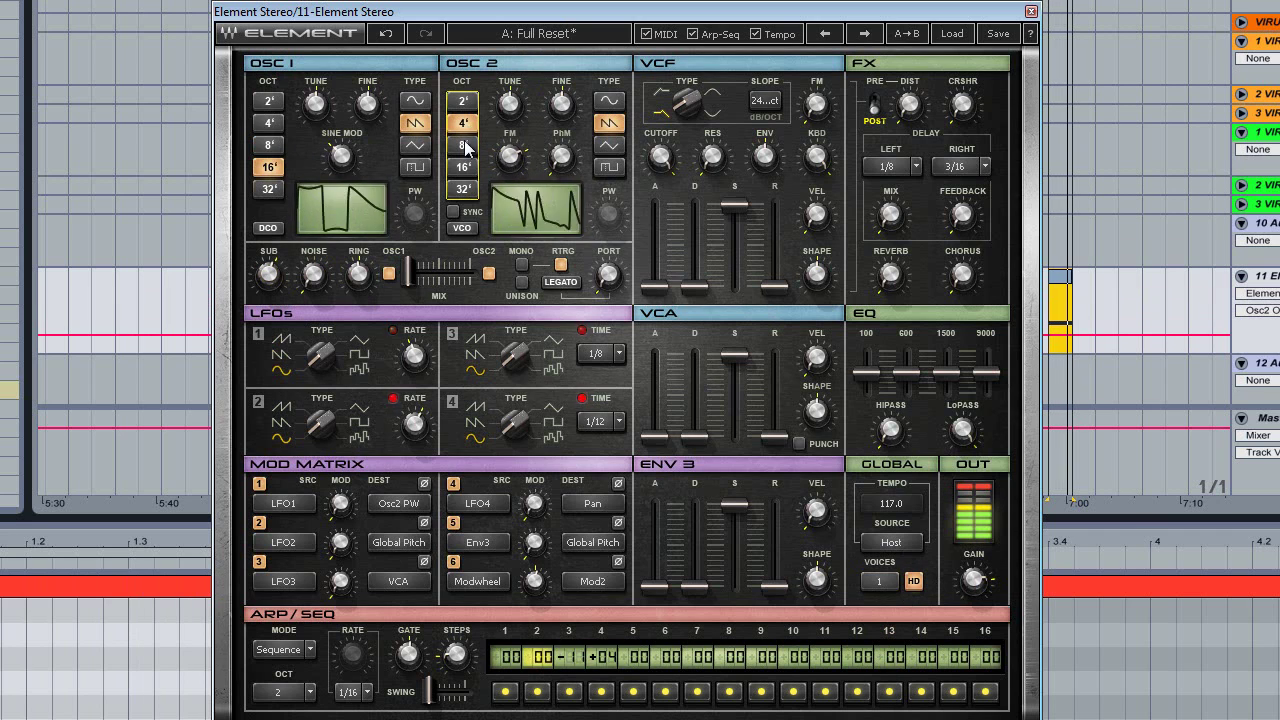
{"action": "left_click", "coordinate": [464, 146]}
{"action": "left_click_drag", "start_coordinate": [409, 271], "coordinate": [488, 287]}
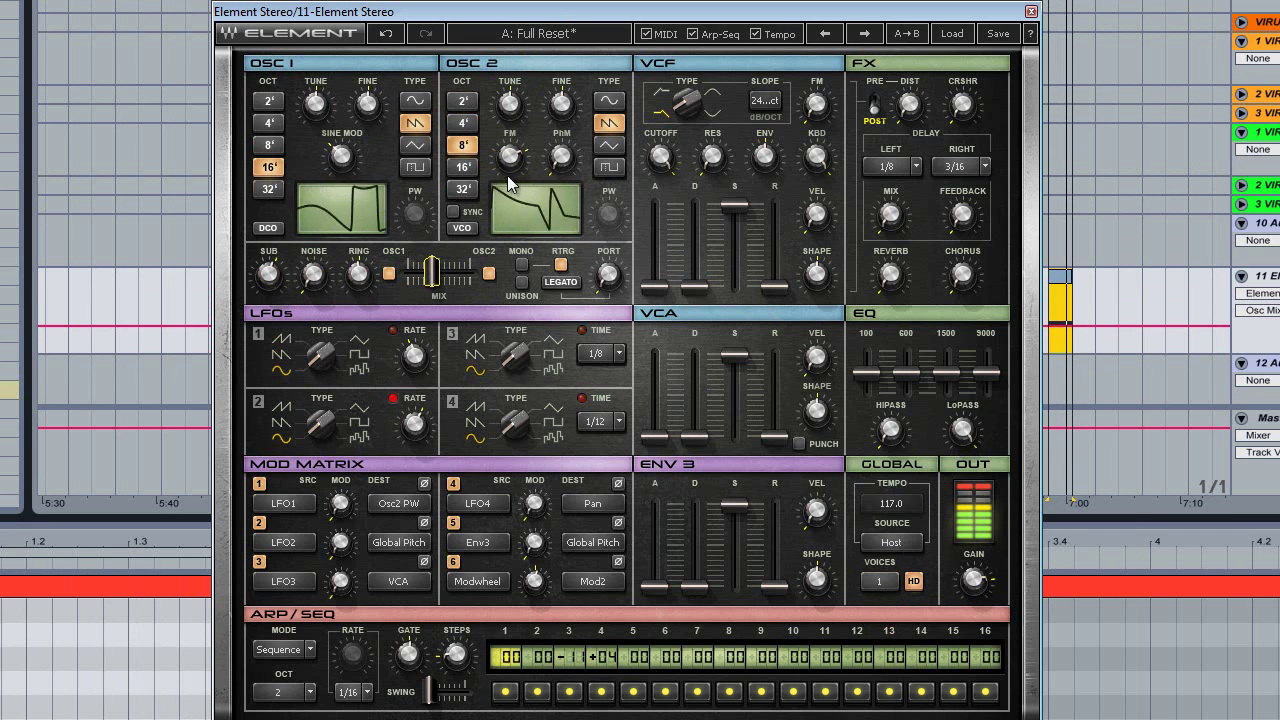
{"action": "left_click_drag", "start_coordinate": [509, 157], "coordinate": [525, 84]}
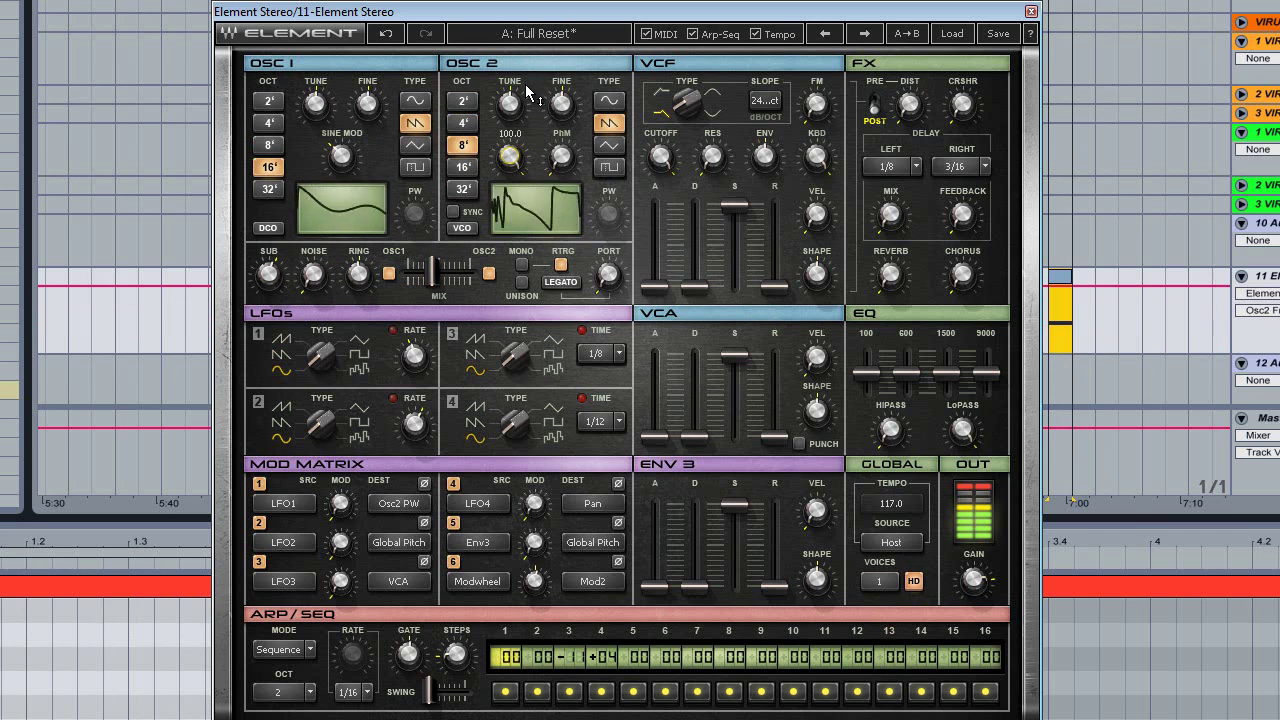
Make Oscillator 2 a square wave with pulse width 82.3 and mix at 49.8 toward OSC2.
{"action": "left_click", "coordinate": [610, 168]}
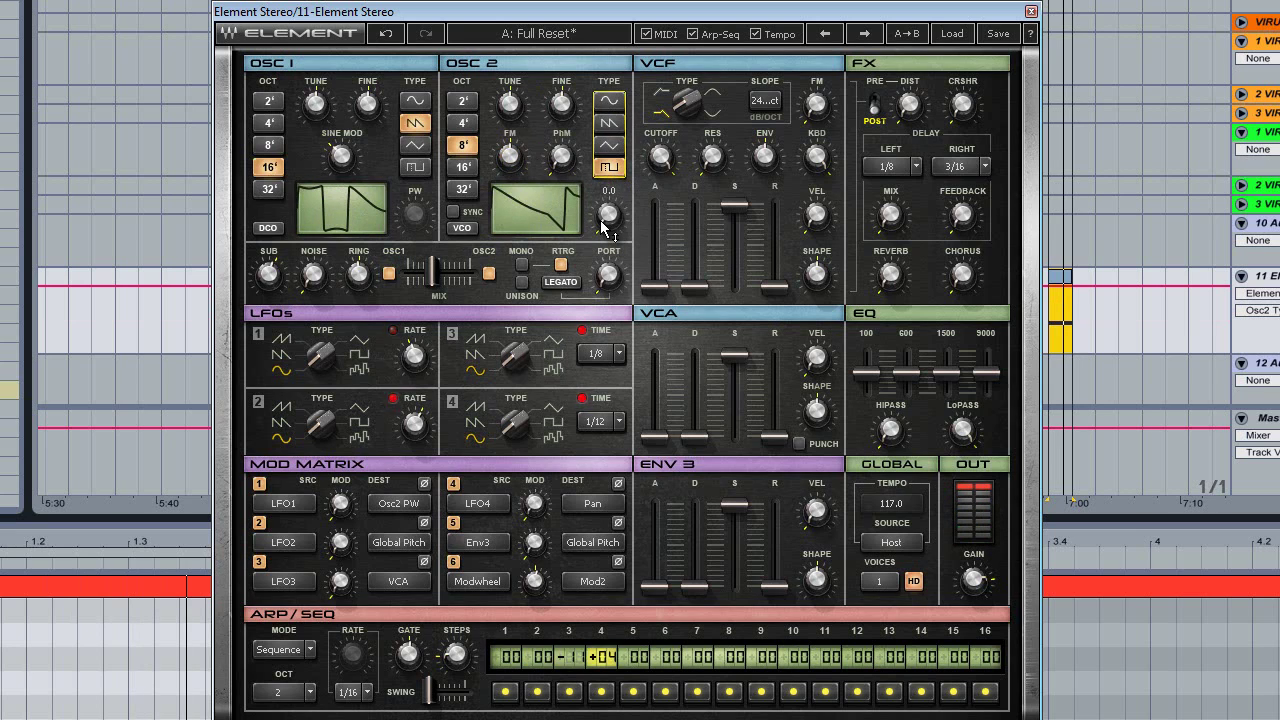
{"action": "left_click_drag", "start_coordinate": [612, 222], "coordinate": [603, 188]}
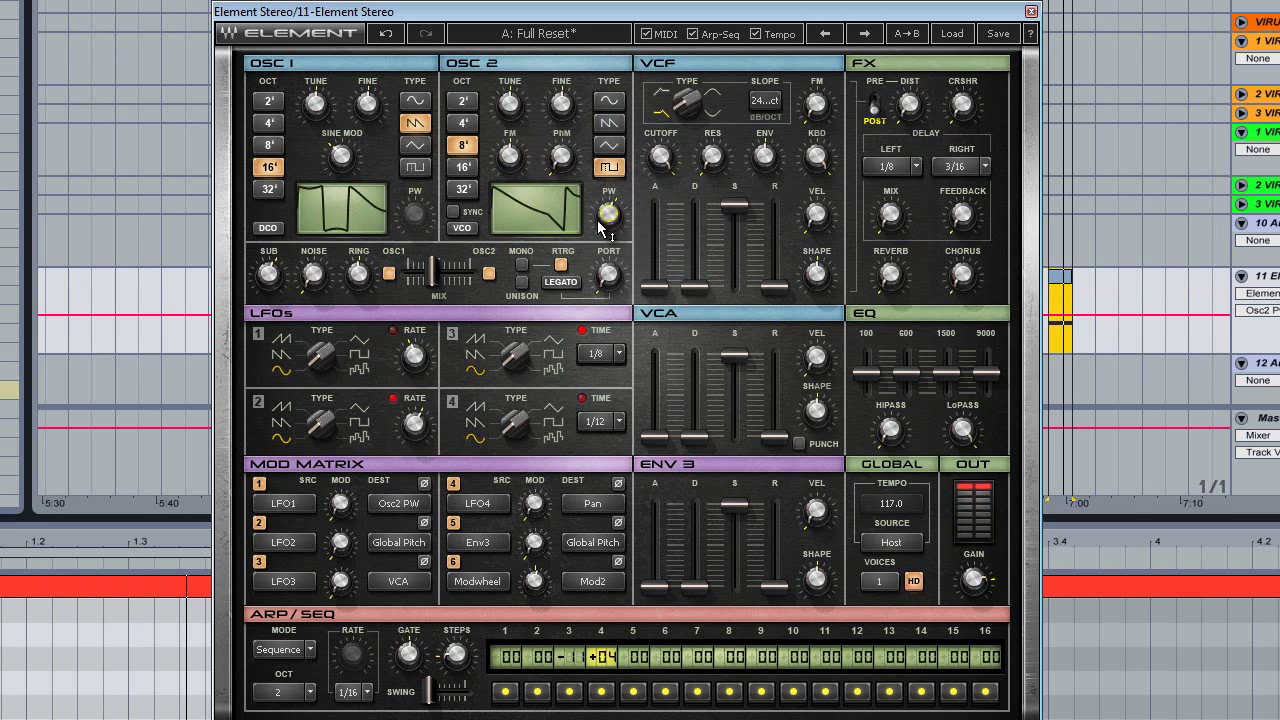
{"action": "left_click_drag", "start_coordinate": [618, 250], "coordinate": [598, 118]}
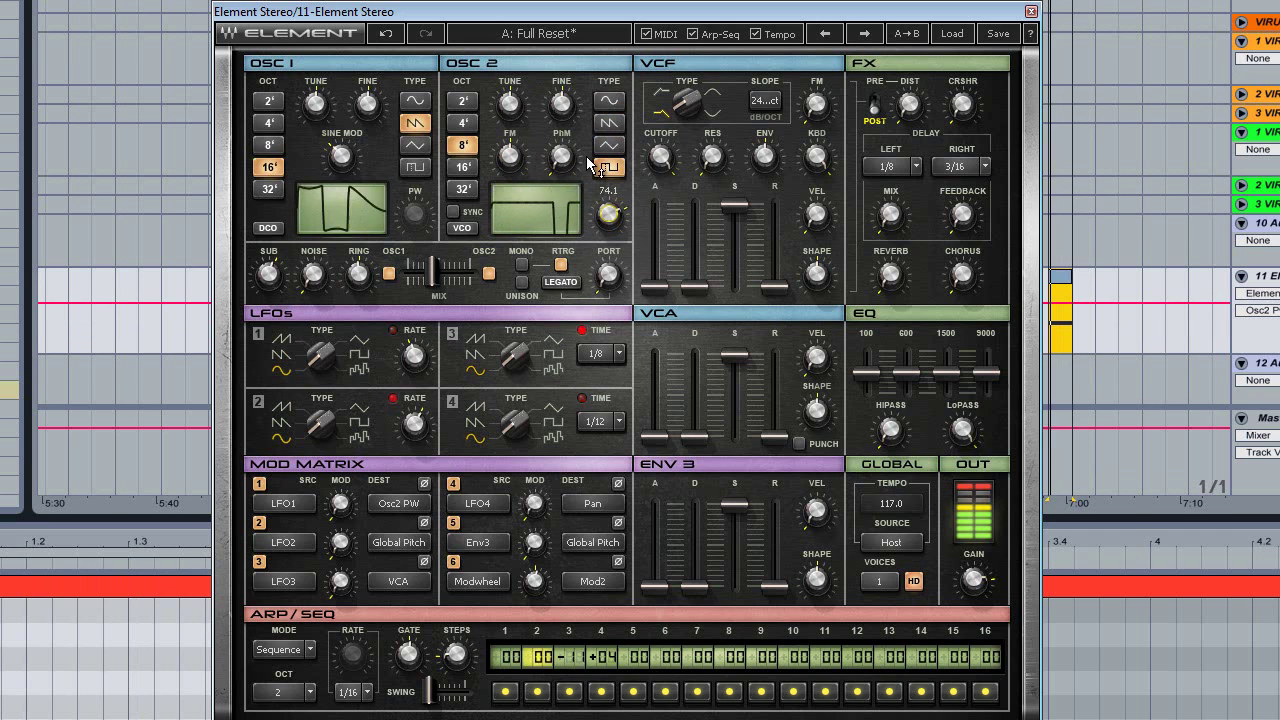
{"action": "left_click_drag", "start_coordinate": [435, 266], "coordinate": [695, 300]}
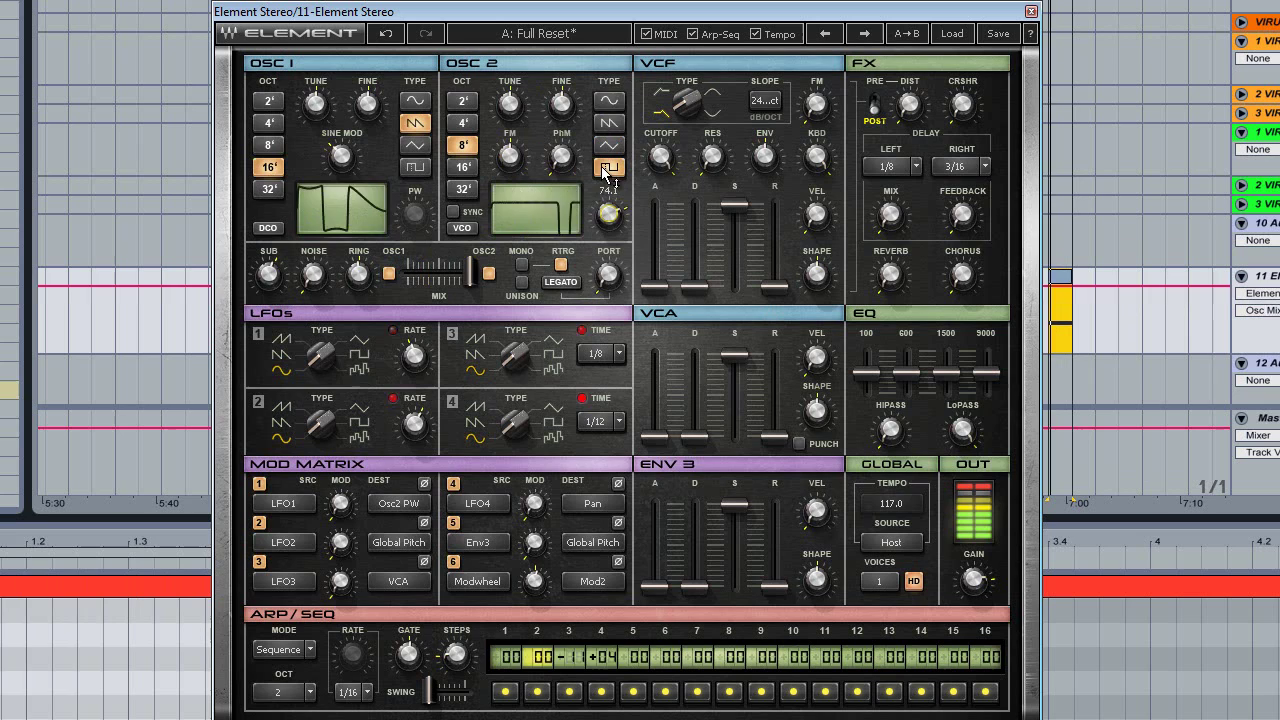
{"action": "left_click_drag", "start_coordinate": [608, 214], "coordinate": [608, 130]}
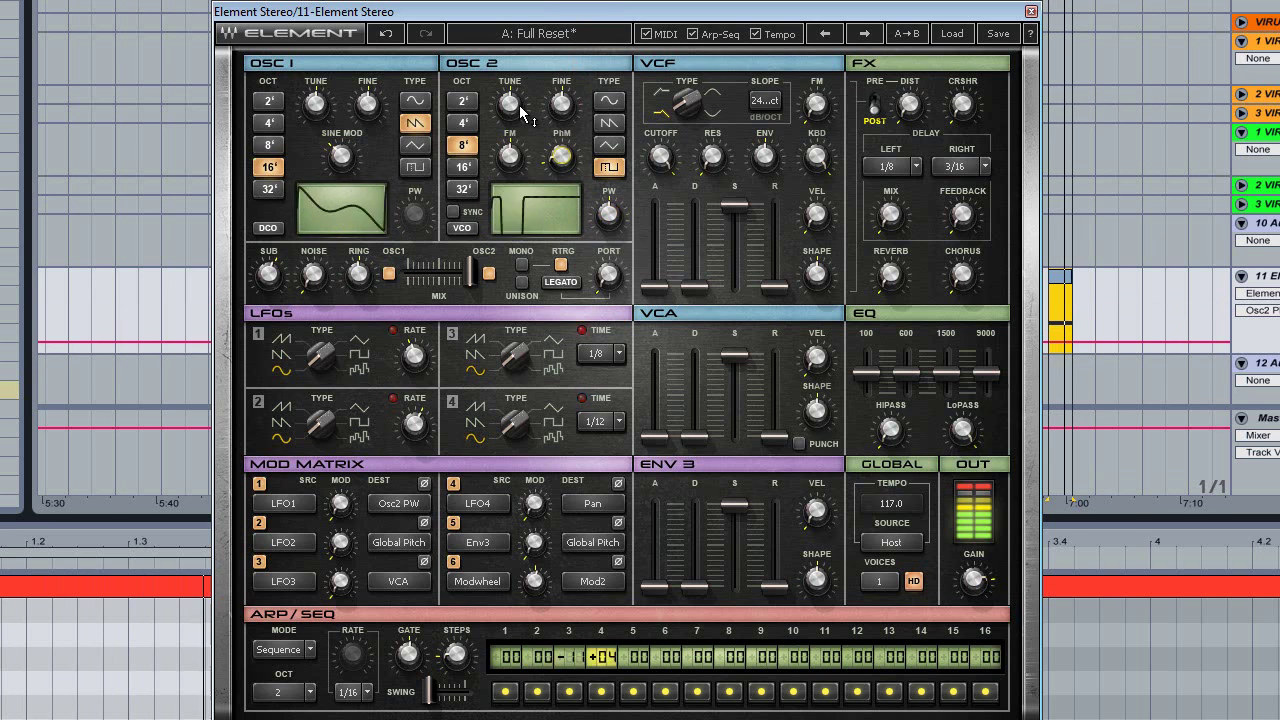
Adjust Oscillator 2's FM and balance both oscillators equally in the mix.
{"action": "left_click_drag", "start_coordinate": [509, 155], "coordinate": [509, 218]}
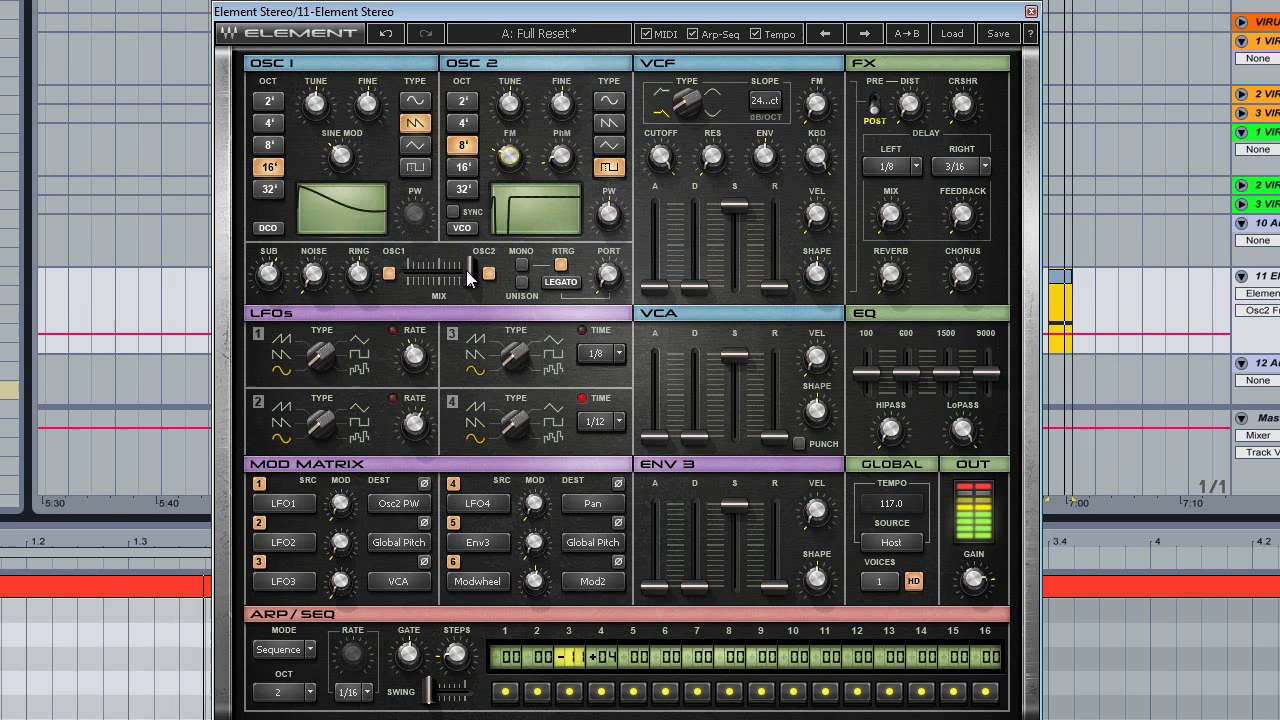
{"action": "left_click_drag", "start_coordinate": [466, 270], "coordinate": [402, 279]}
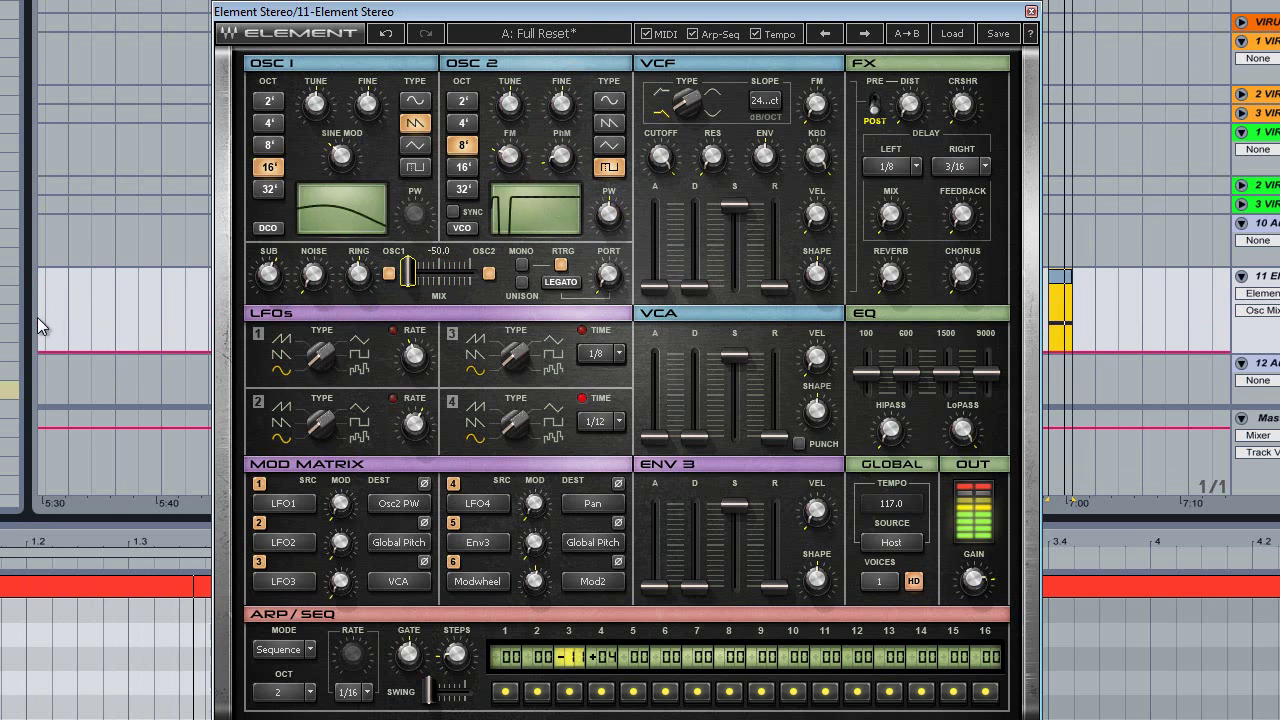
{"action": "left_click_drag", "start_coordinate": [407, 271], "coordinate": [437, 271]}
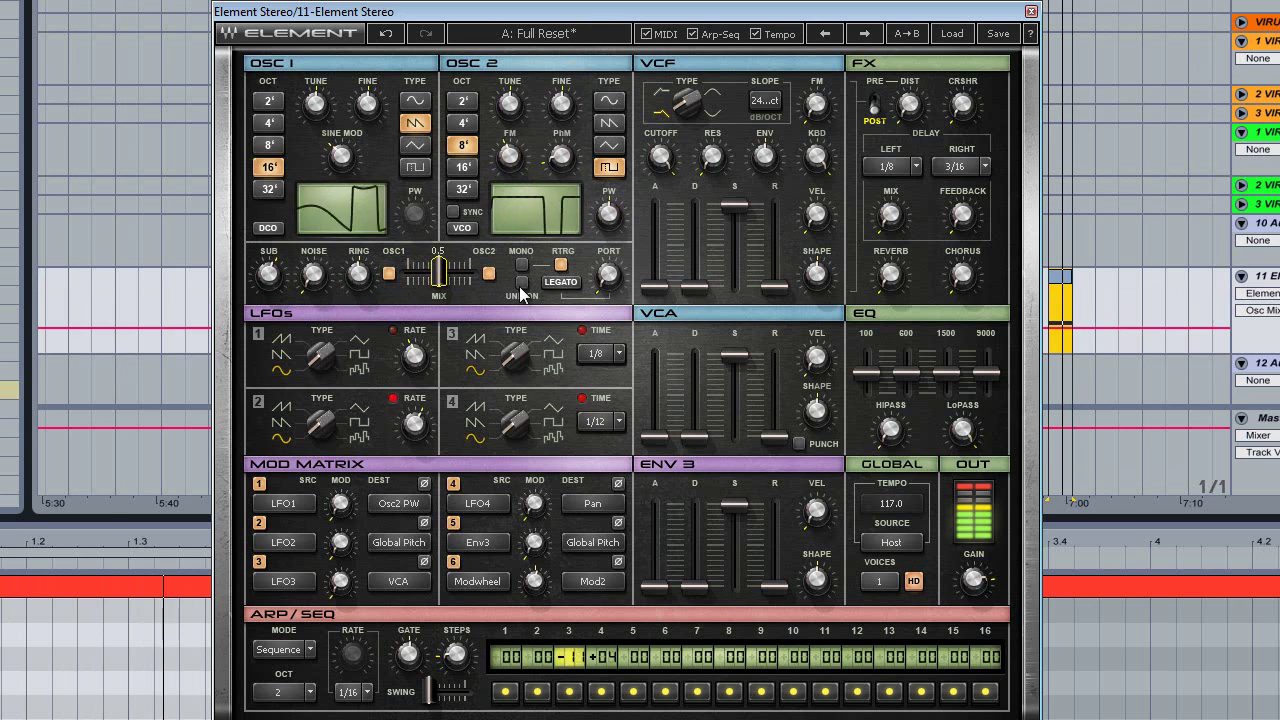
Compare DCO/VCO modes and an OSC1 square wave, ending with OSC1 on DCO saw, OSC2 on VCO.
{"action": "left_click", "coordinate": [268, 227]}
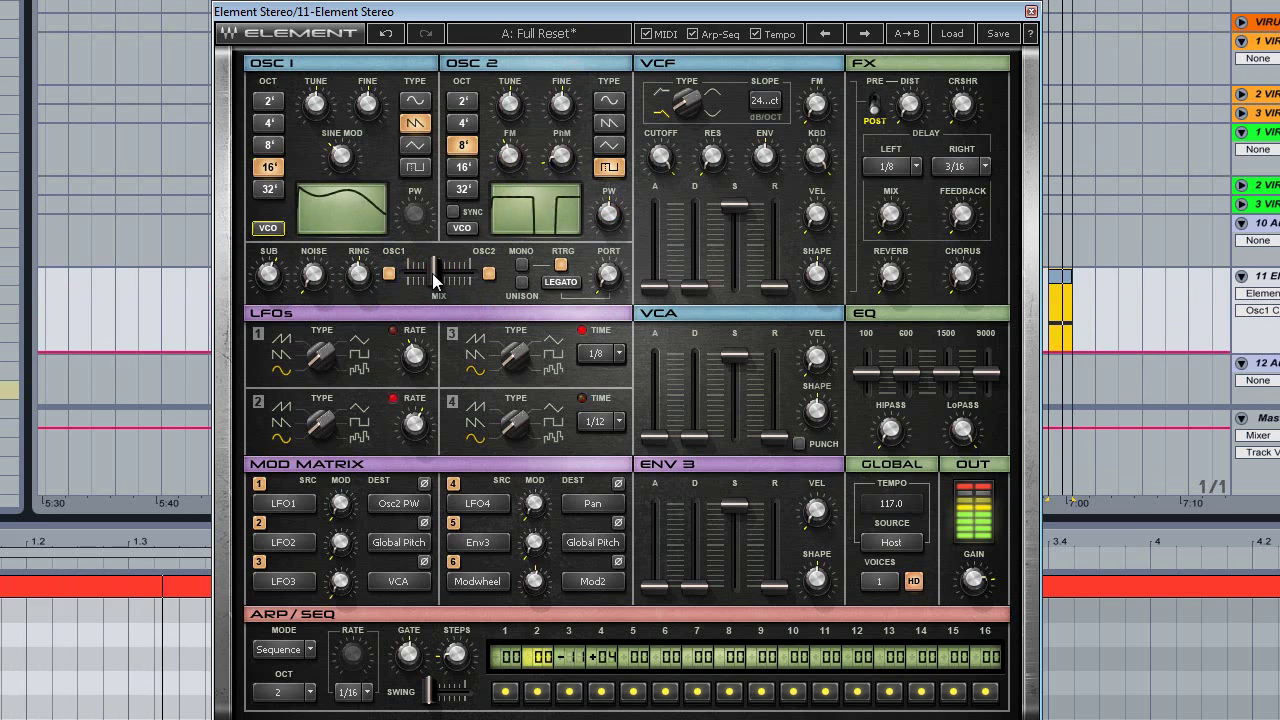
{"action": "left_click", "coordinate": [270, 227]}
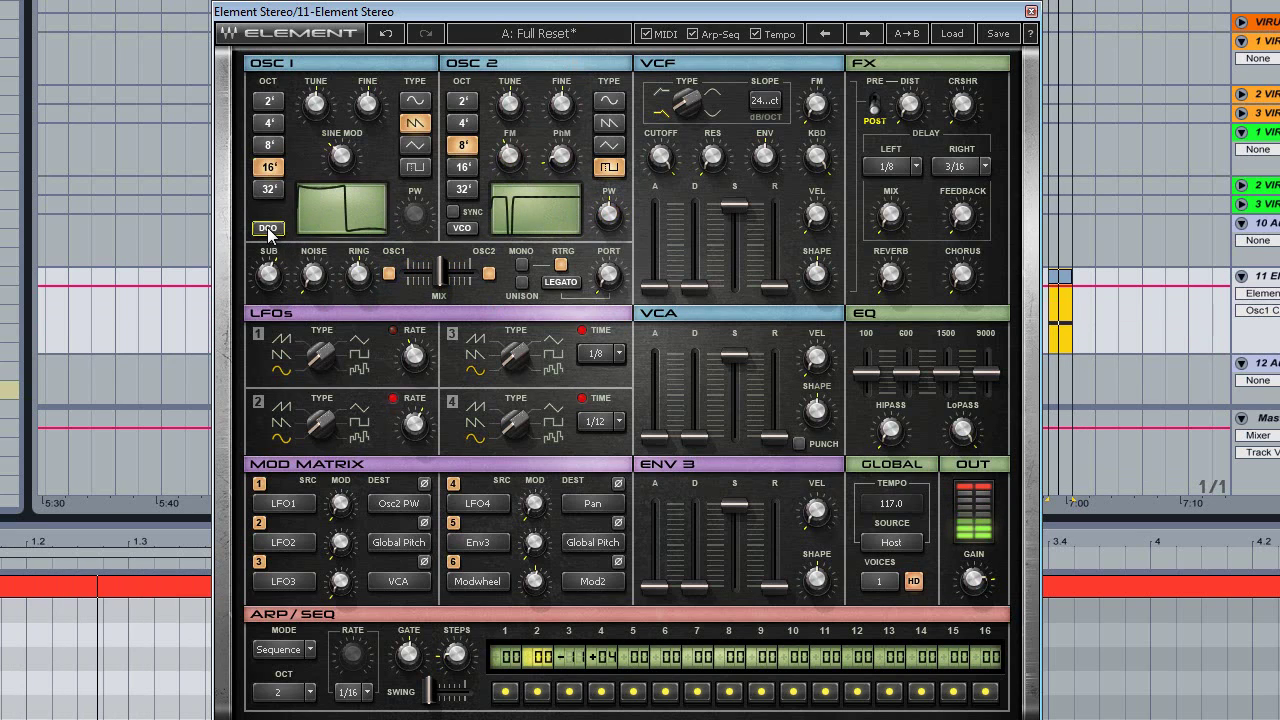
{"action": "left_click", "coordinate": [461, 228]}
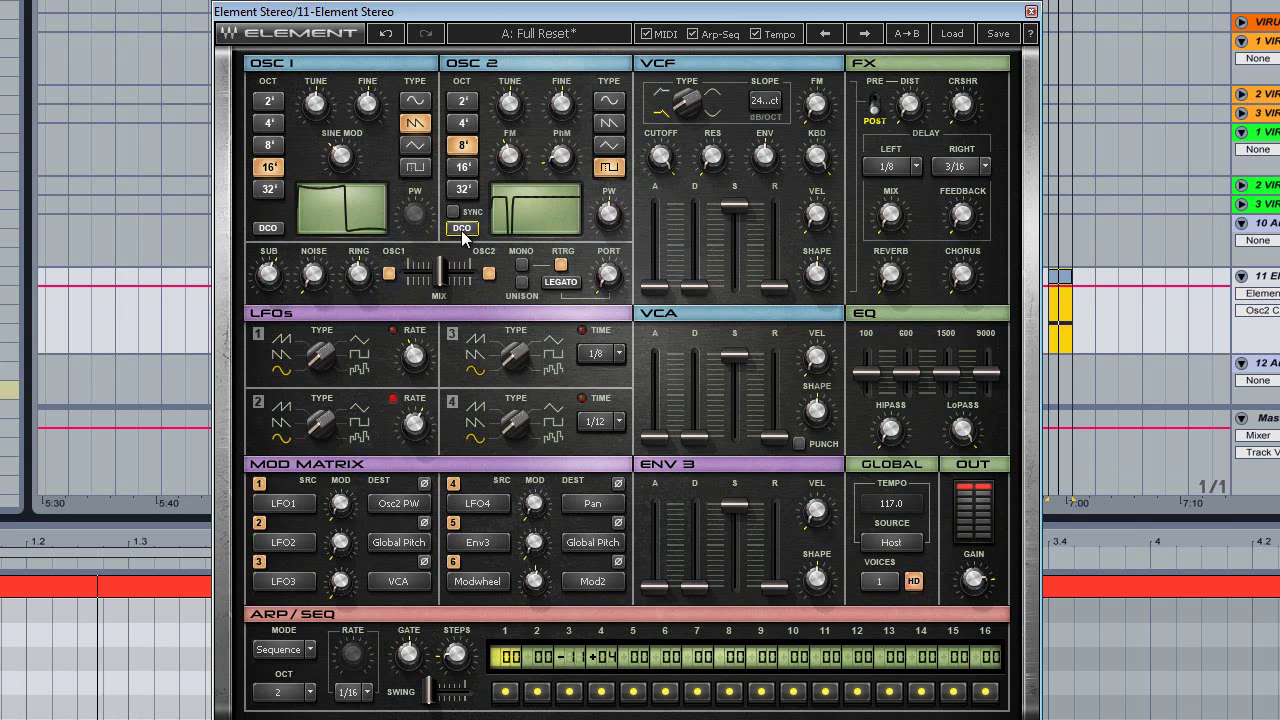
{"action": "left_click", "coordinate": [461, 229]}
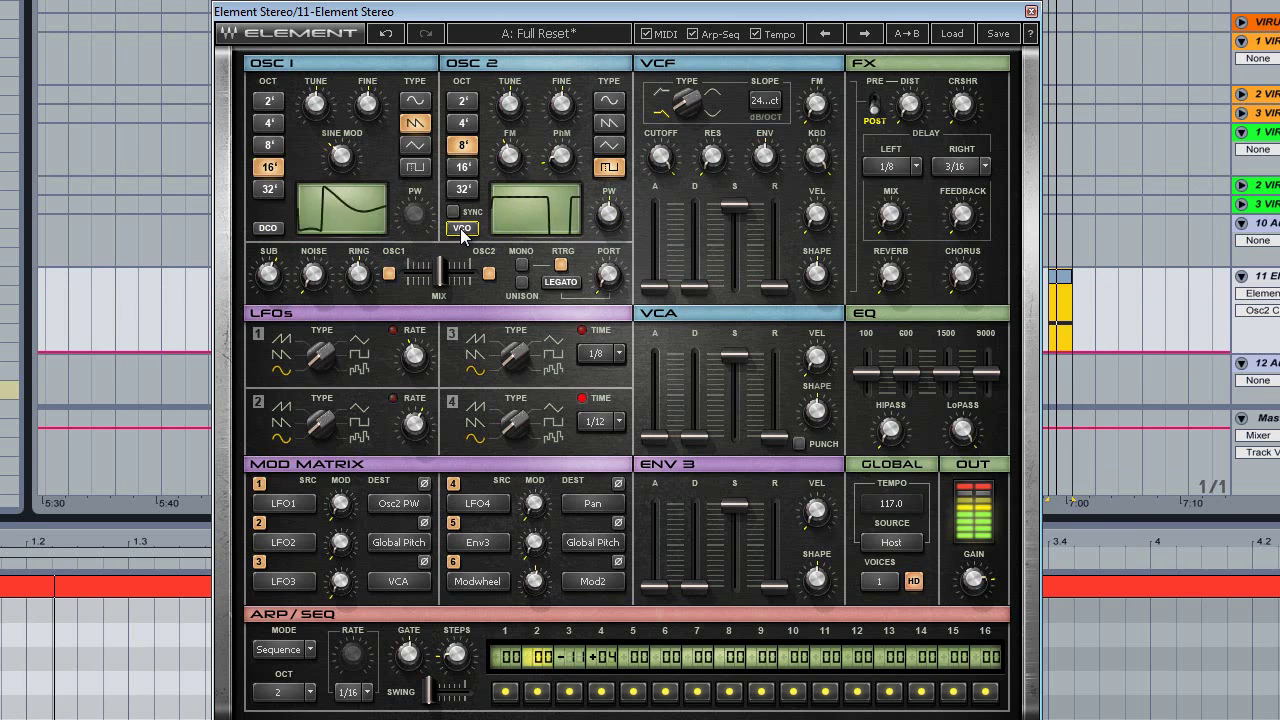
{"action": "left_click", "coordinate": [275, 231]}
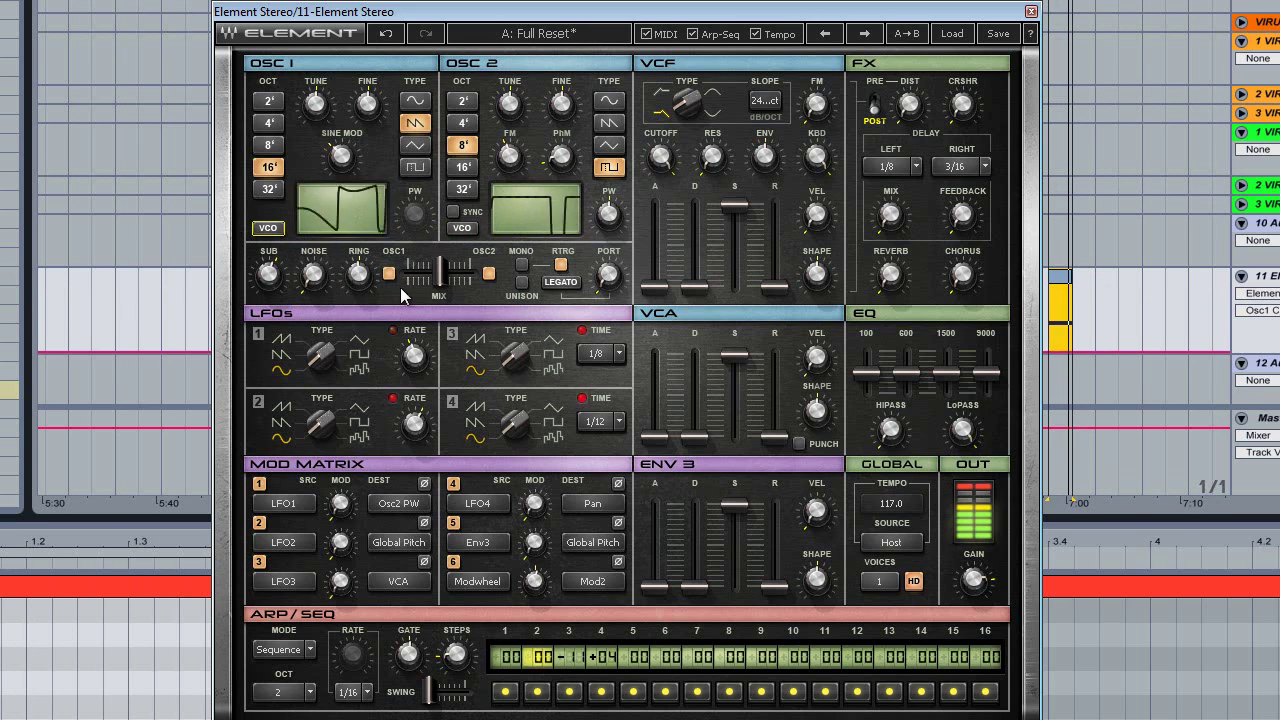
{"action": "left_click", "coordinate": [274, 230]}
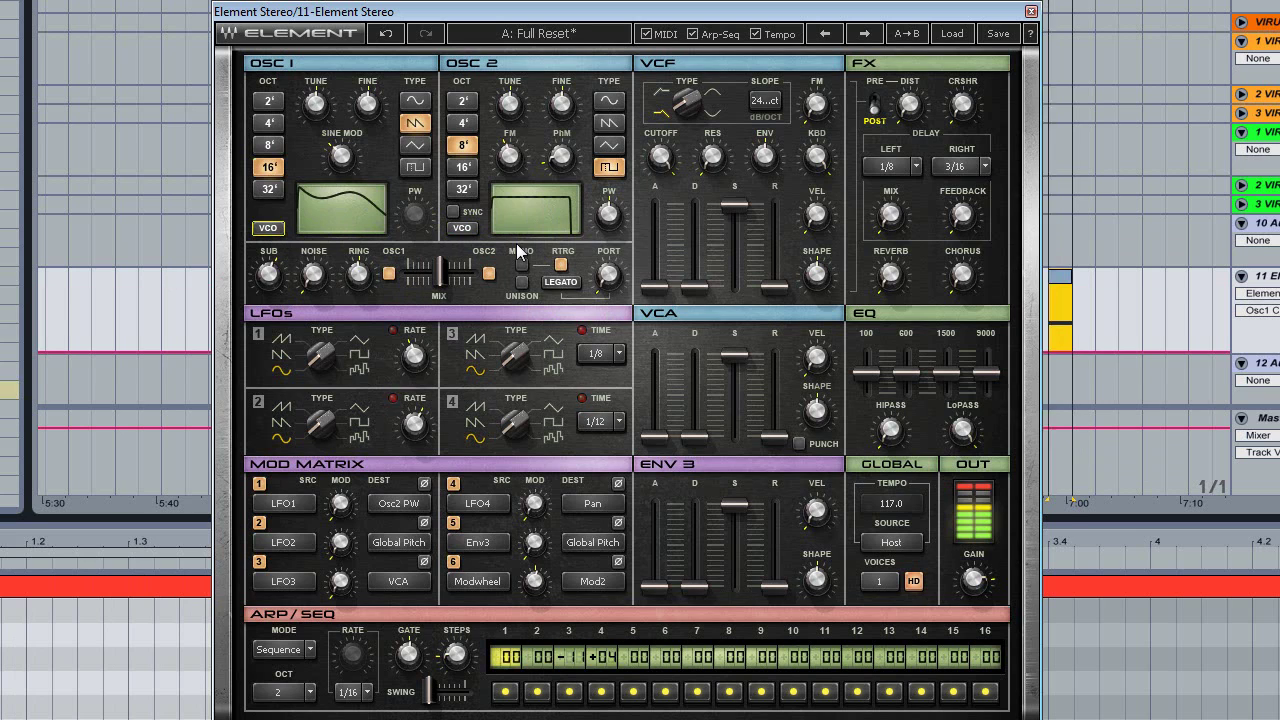
{"action": "left_click", "coordinate": [415, 167]}
{"action": "left_click", "coordinate": [424, 35]}
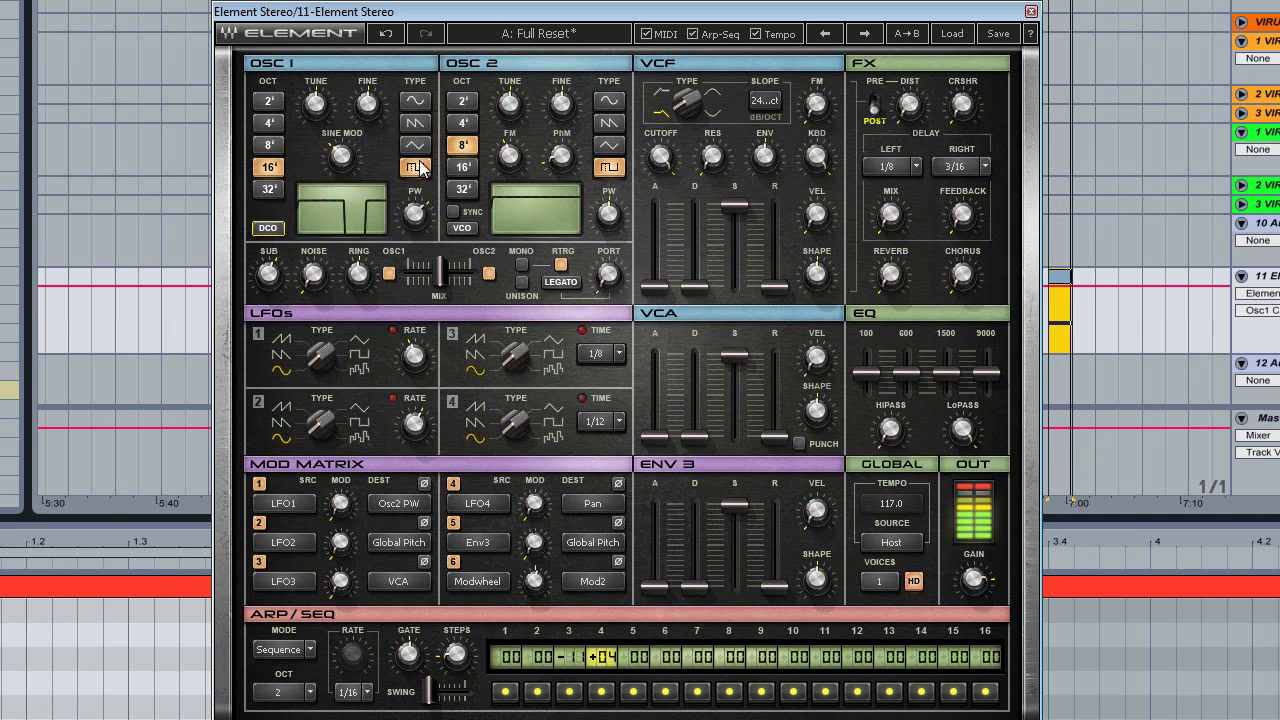
{"action": "left_click", "coordinate": [417, 126]}
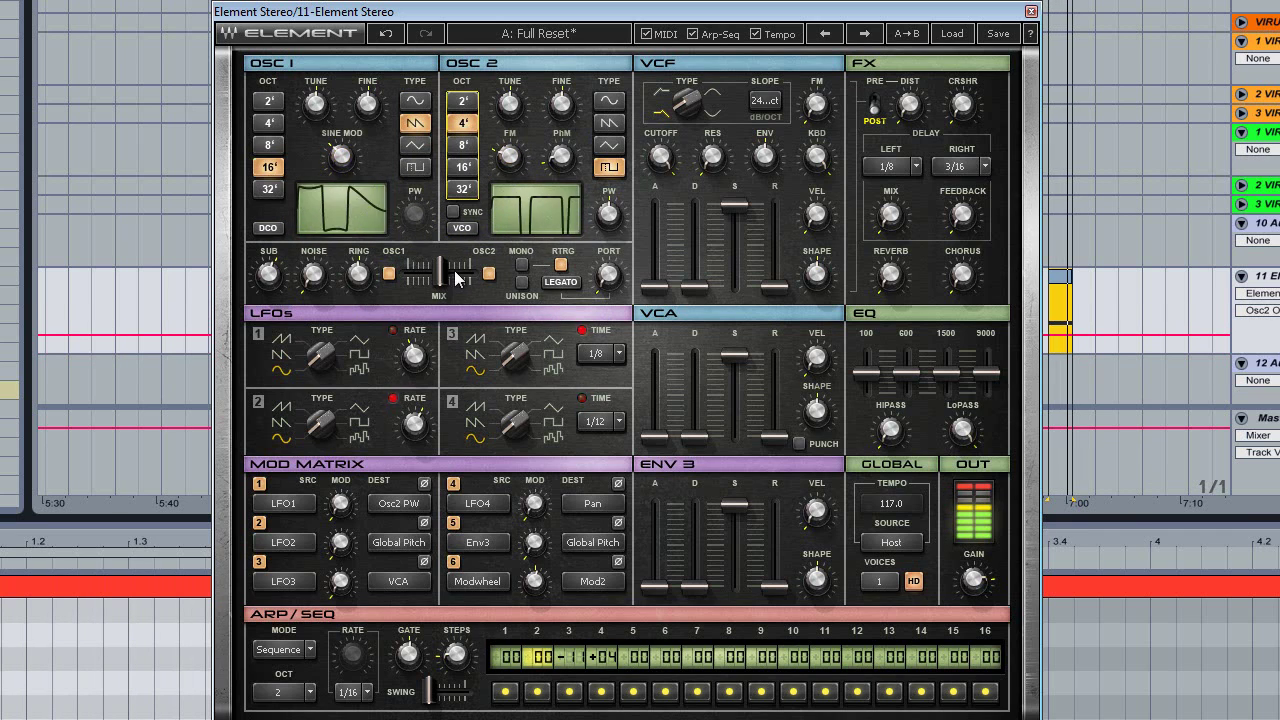
Enable mono mode, nudge the mix toward OSC1, and keep Oscillator 2 on a square wave.
{"action": "left_click", "coordinate": [521, 264]}
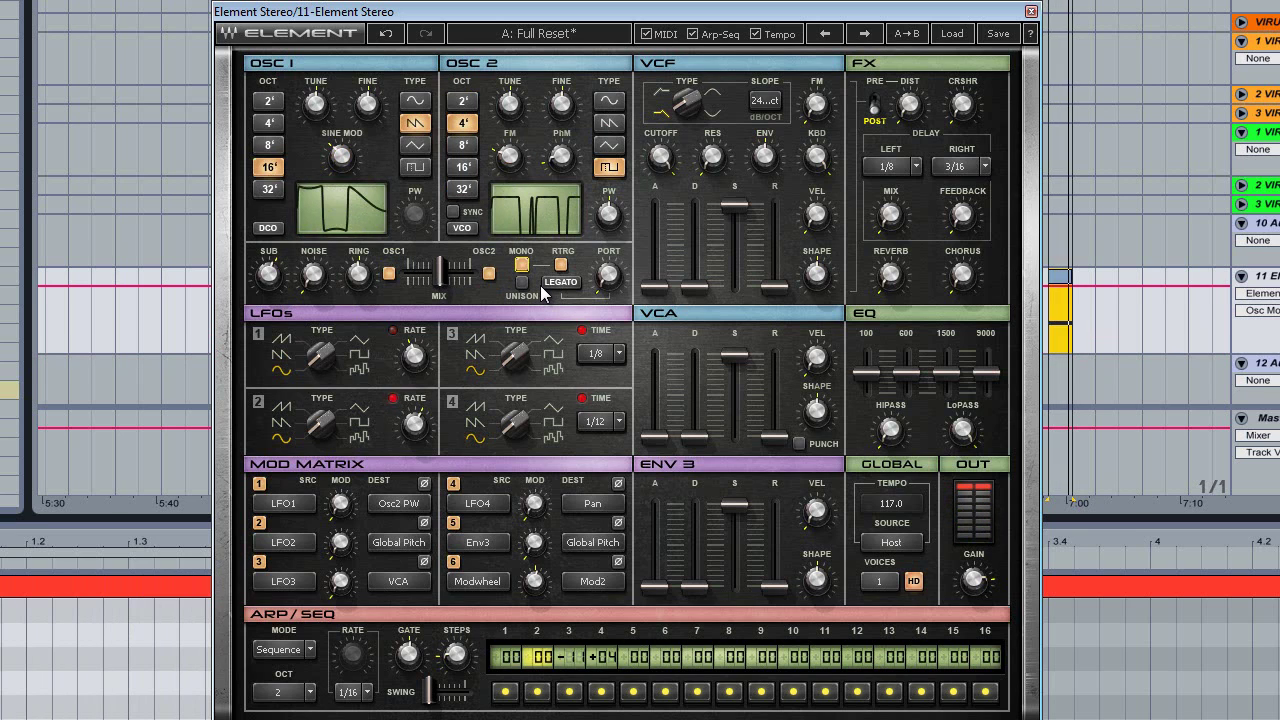
{"action": "left_click_drag", "start_coordinate": [431, 282], "coordinate": [427, 282]}
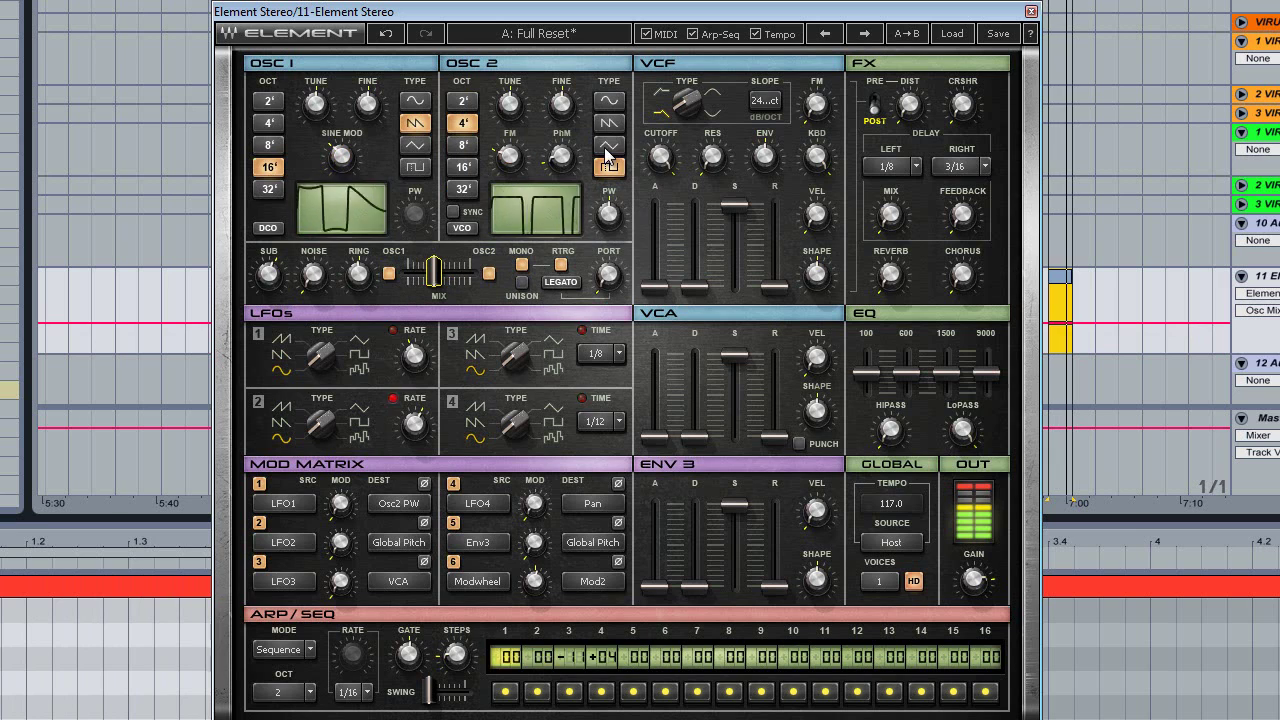
{"action": "left_click", "coordinate": [608, 122]}
{"action": "left_click", "coordinate": [609, 145]}
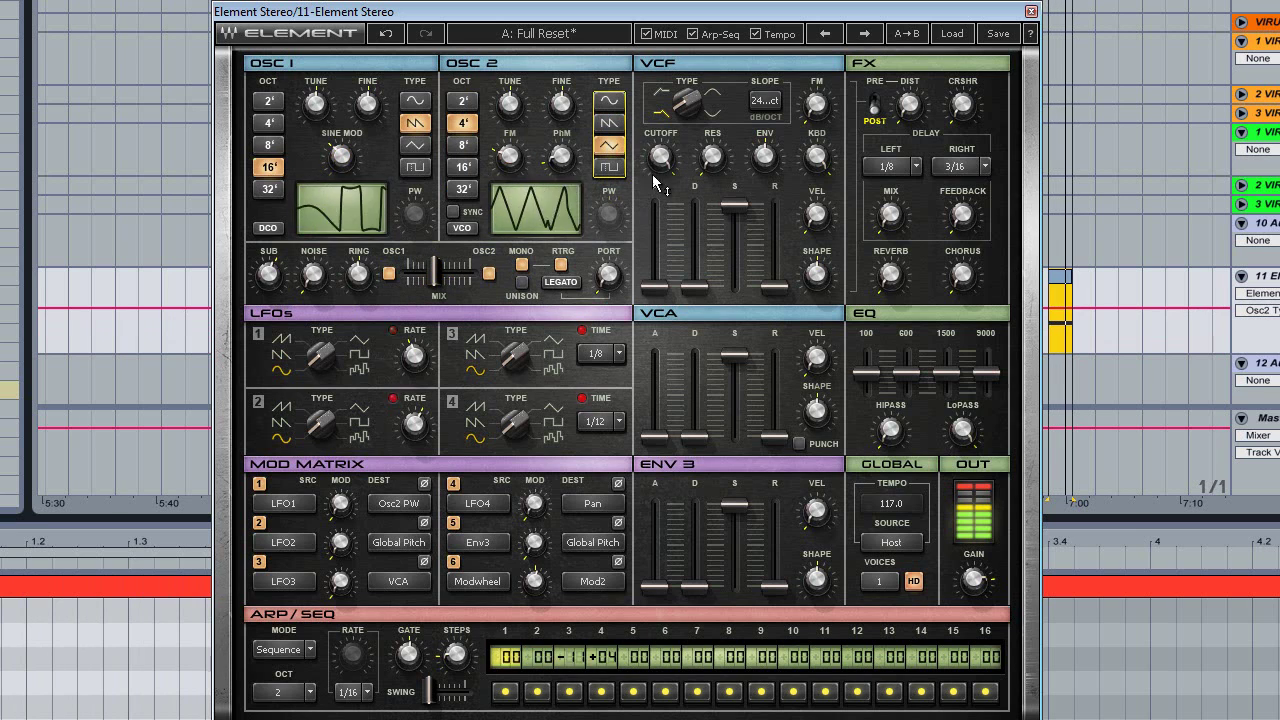
{"action": "left_click", "coordinate": [608, 167]}
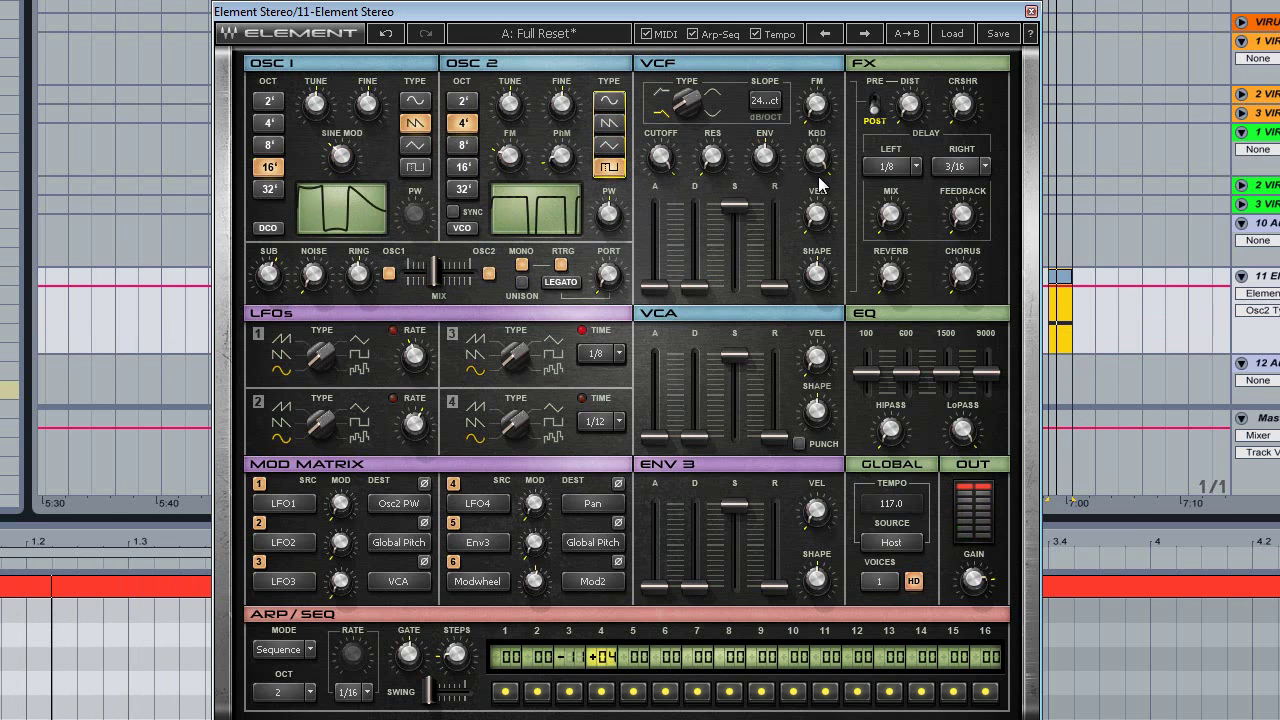
Adjust the filter envelope amount and decay, and lower sequencer steps 1 and 4.
{"action": "left_click", "coordinate": [769, 160]}
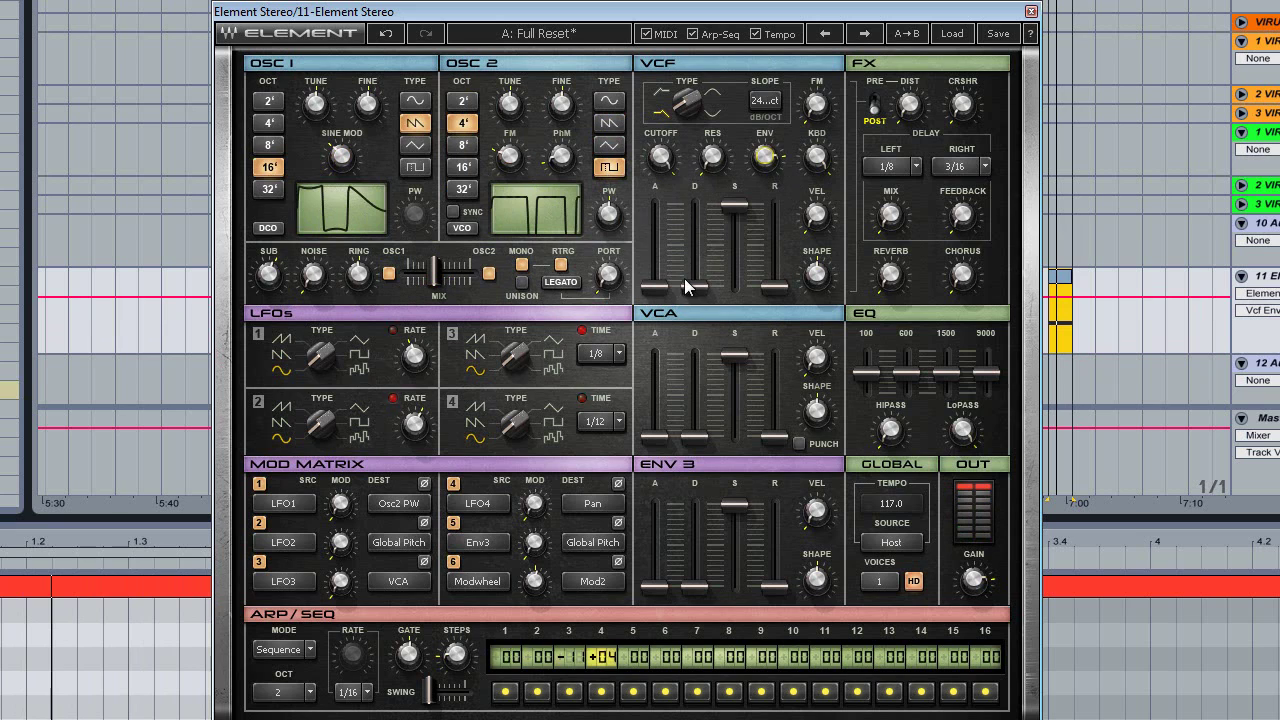
{"action": "left_click_drag", "start_coordinate": [686, 285], "coordinate": [694, 221]}
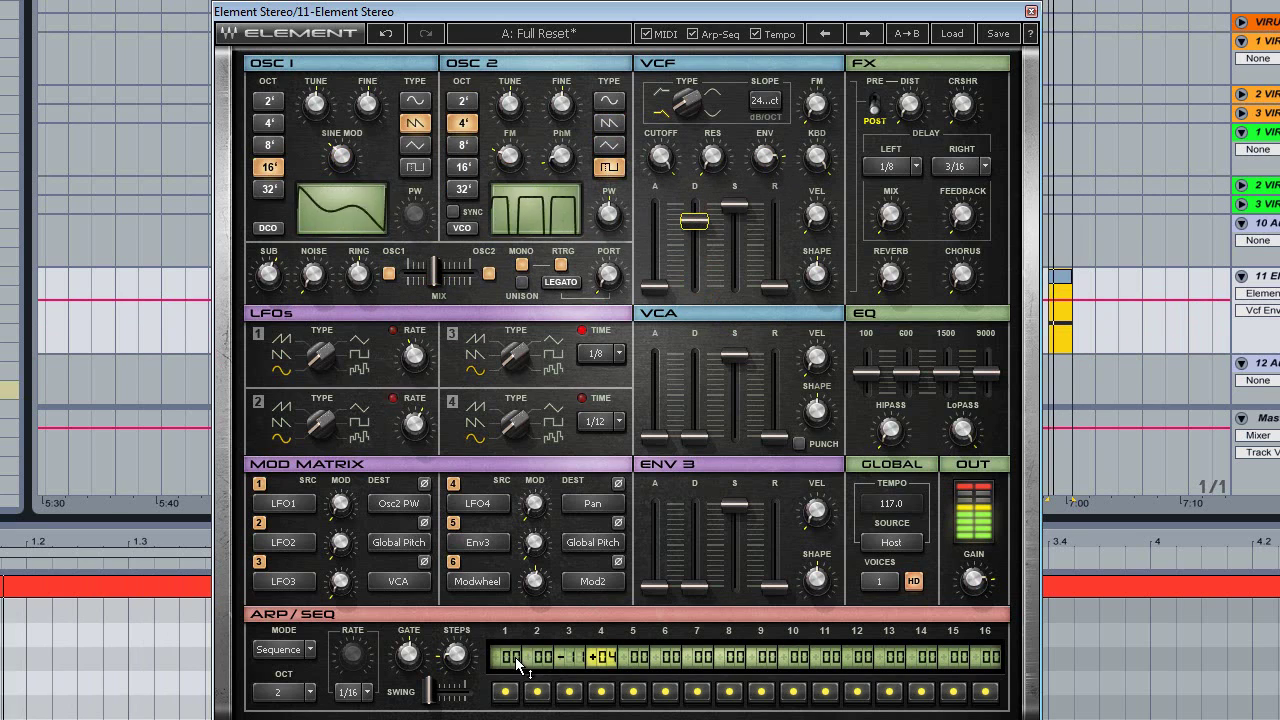
{"action": "left_click_drag", "start_coordinate": [508, 657], "coordinate": [537, 690]}
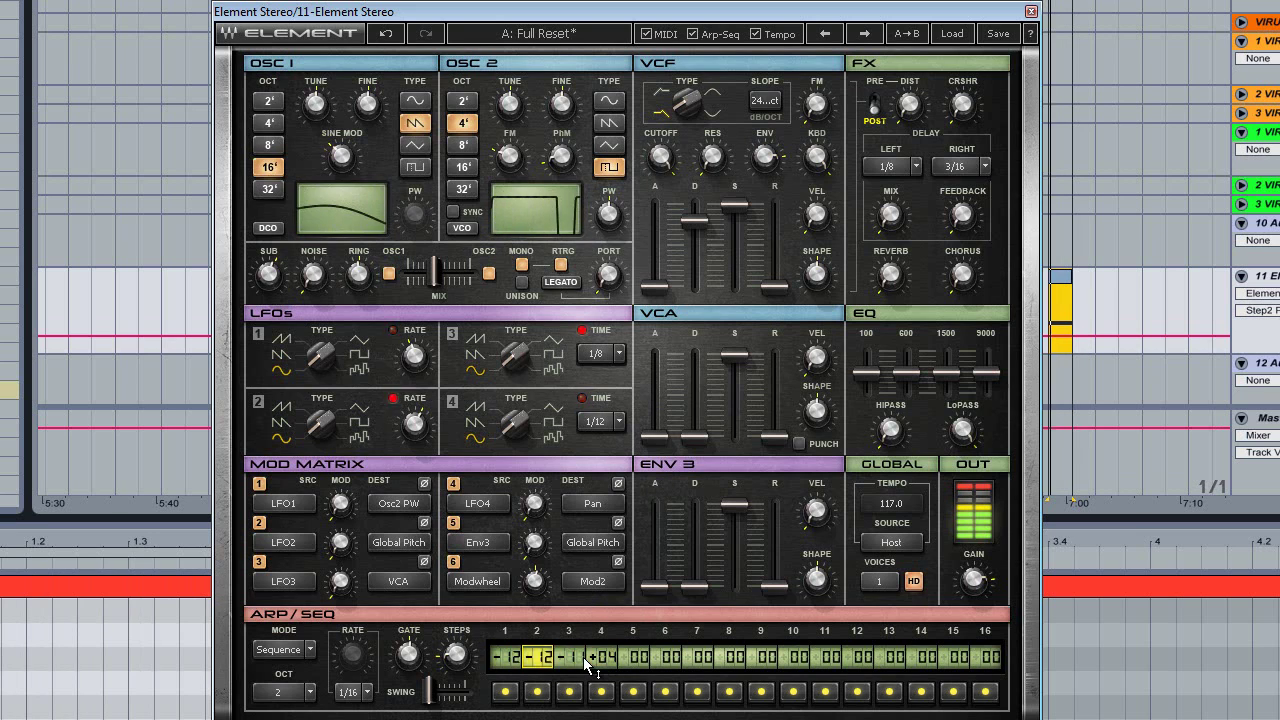
{"action": "left_click_drag", "start_coordinate": [586, 662], "coordinate": [617, 717]}
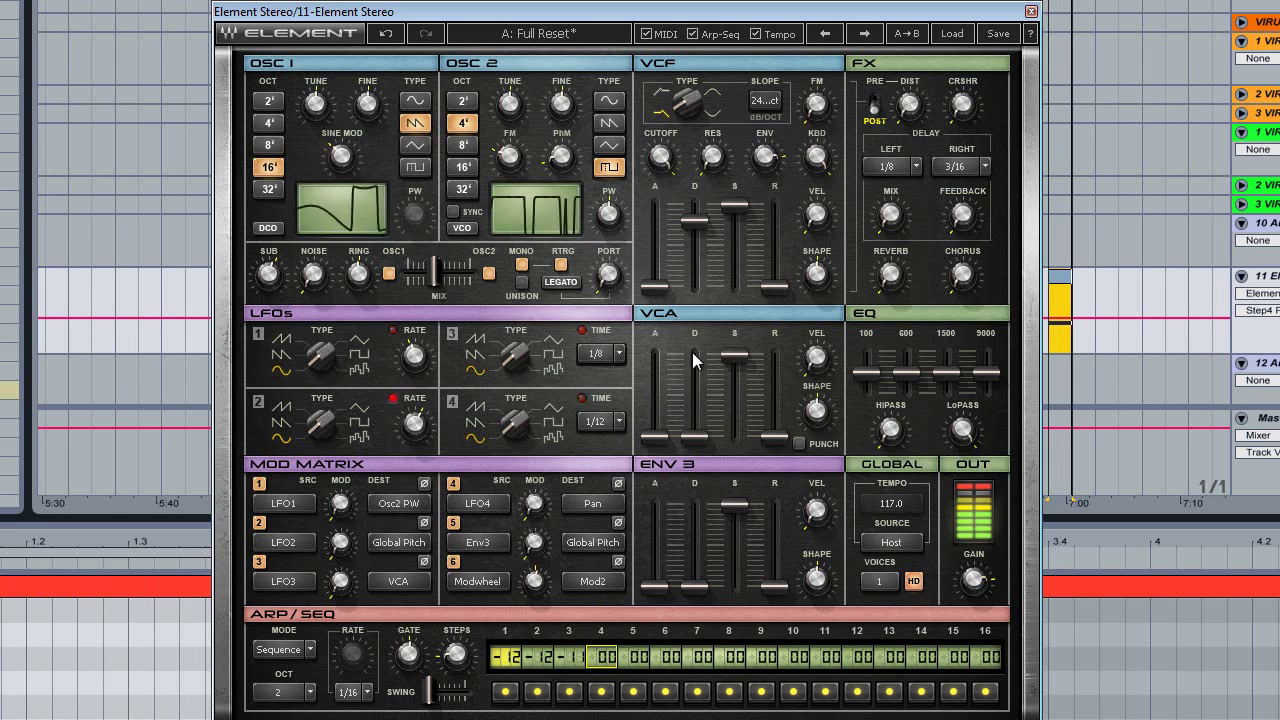
Turn the filter cutoff down low, lower envelope sustain, lengthen decay, and set filter FM to 100.
{"action": "left_click_drag", "start_coordinate": [660, 155], "coordinate": [658, 209]}
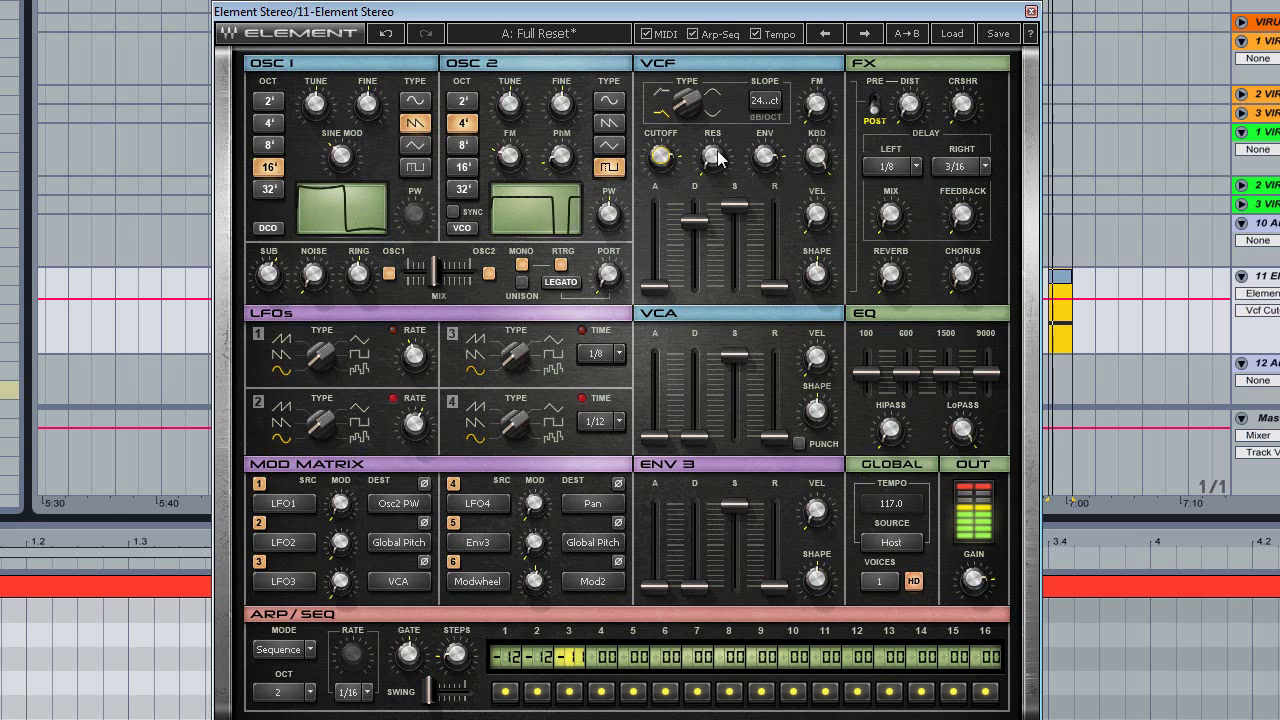
{"action": "left_click_drag", "start_coordinate": [817, 214], "coordinate": [829, 162]}
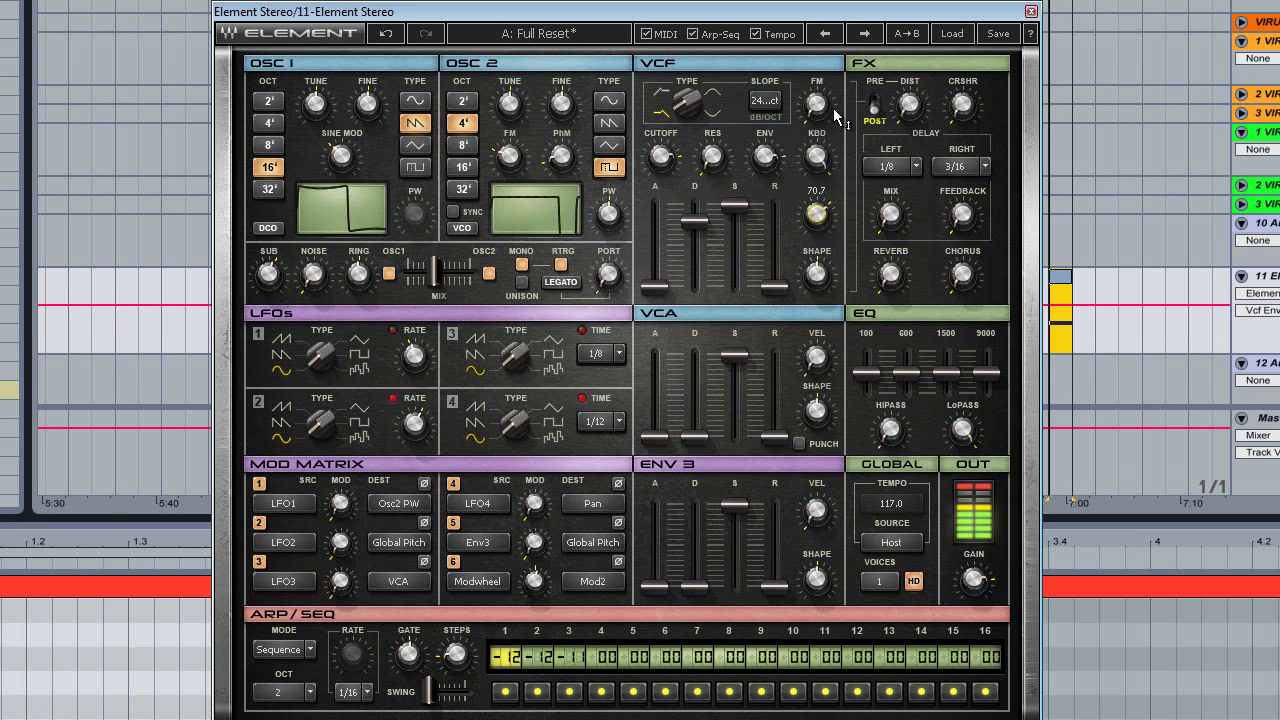
{"action": "left_click_drag", "start_coordinate": [660, 157], "coordinate": [684, 364]}
{"action": "left_click_drag", "start_coordinate": [660, 157], "coordinate": [662, 221]}
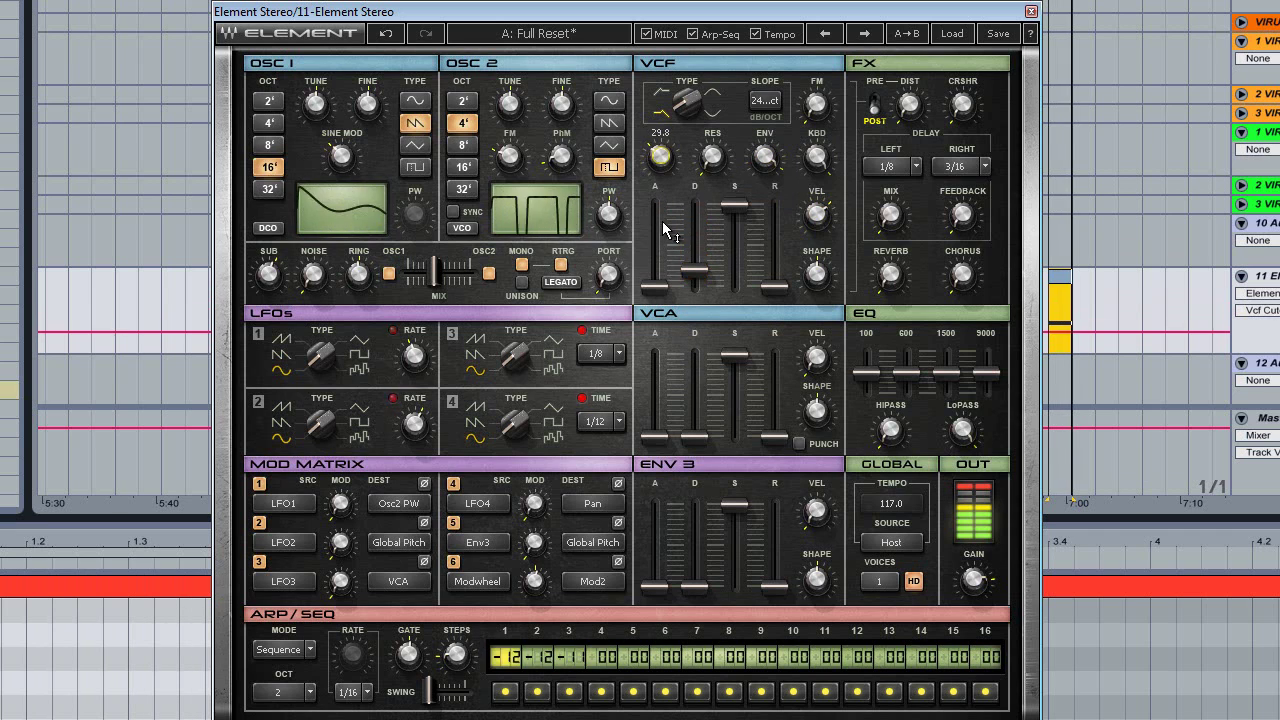
{"action": "left_click_drag", "start_coordinate": [734, 203], "coordinate": [749, 366]}
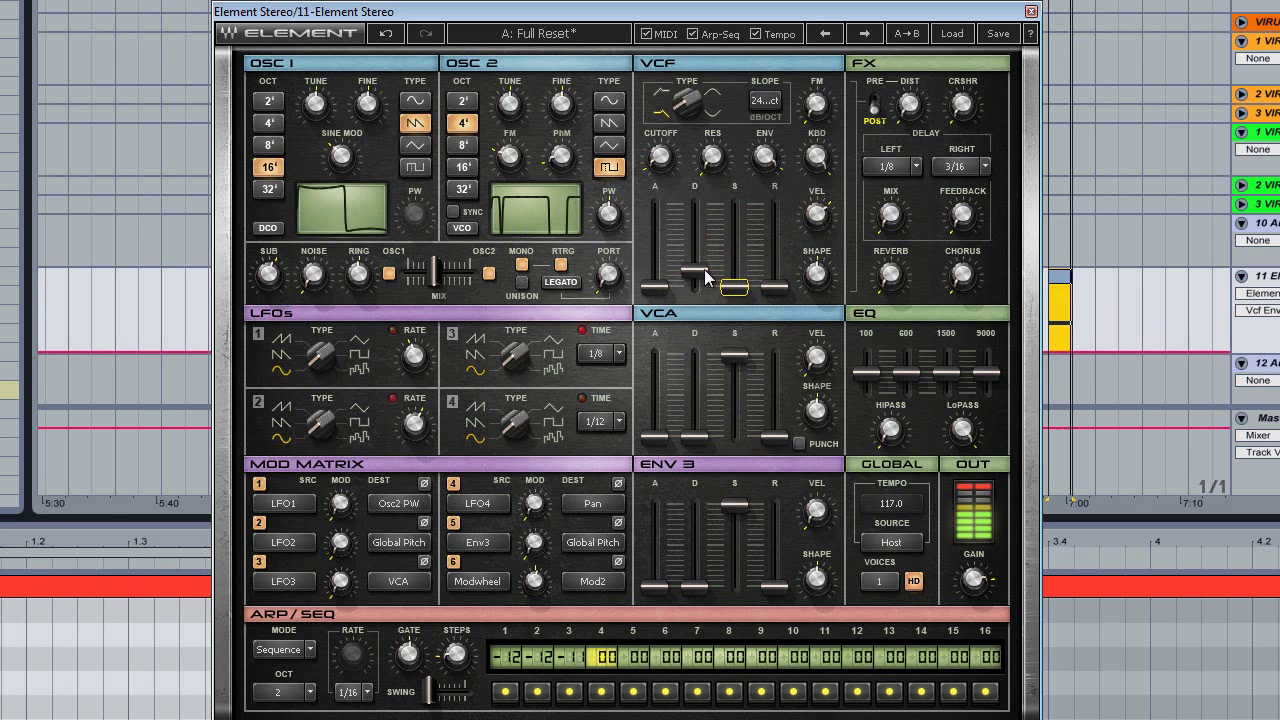
{"action": "left_click_drag", "start_coordinate": [704, 269], "coordinate": [699, 188]}
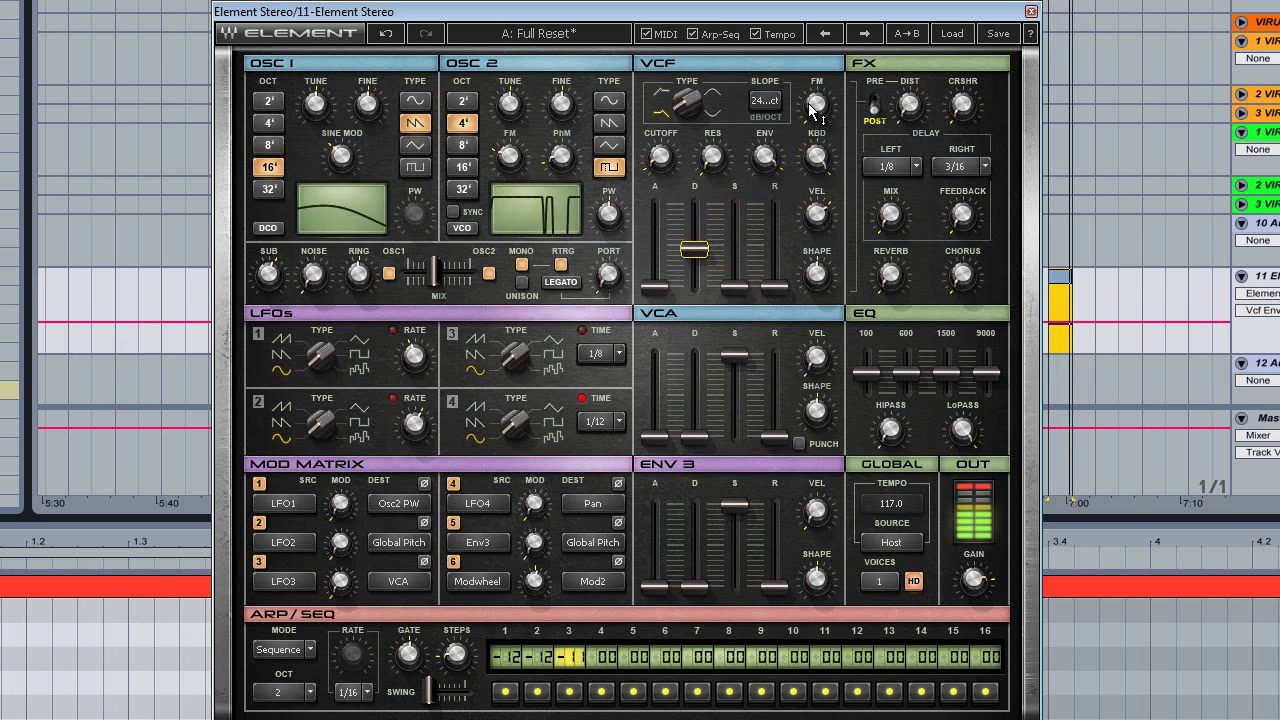
{"action": "mouse_move", "coordinate": [816, 103]}
{"action": "left_mouse_down"}
{"action": "mouse_move", "coordinate": [816, 65]}
{"action": "mouse_move", "coordinate": [814, 108]}
{"action": "left_mouse_up"}
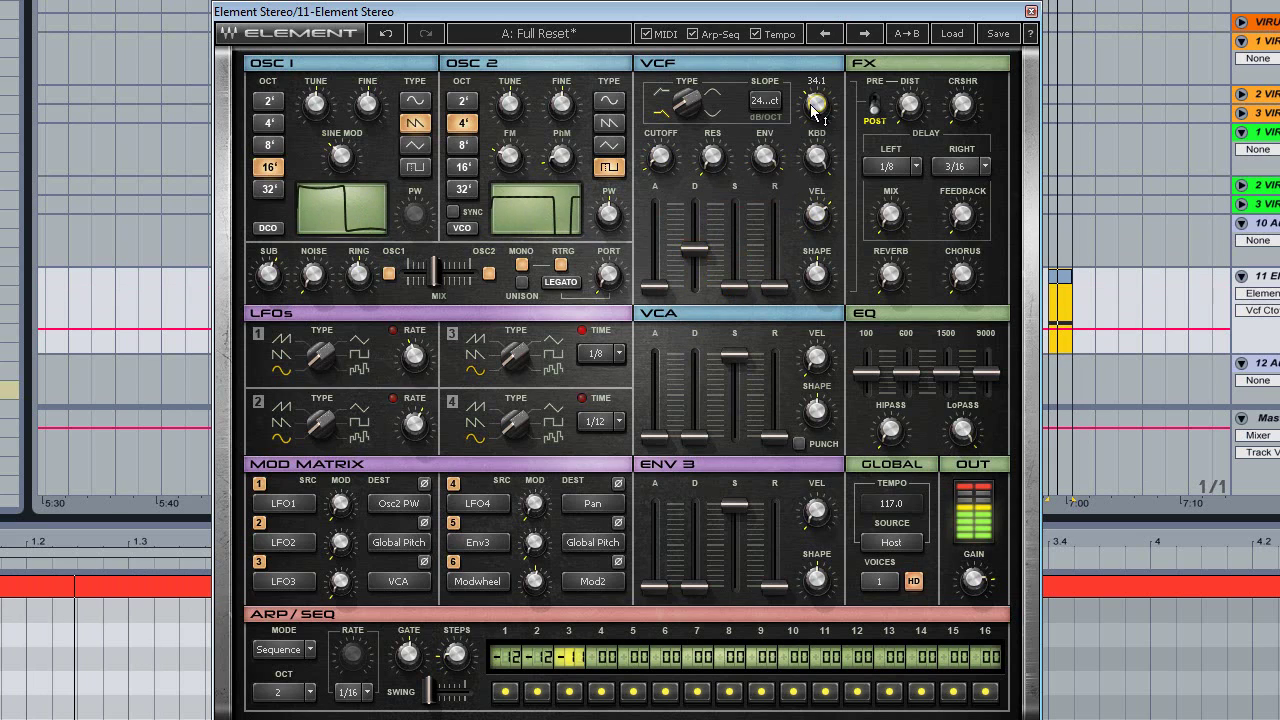
Turn the FX DIST knob up to a light distortion amount of about 10.3.
{"action": "left_click", "coordinate": [908, 108]}
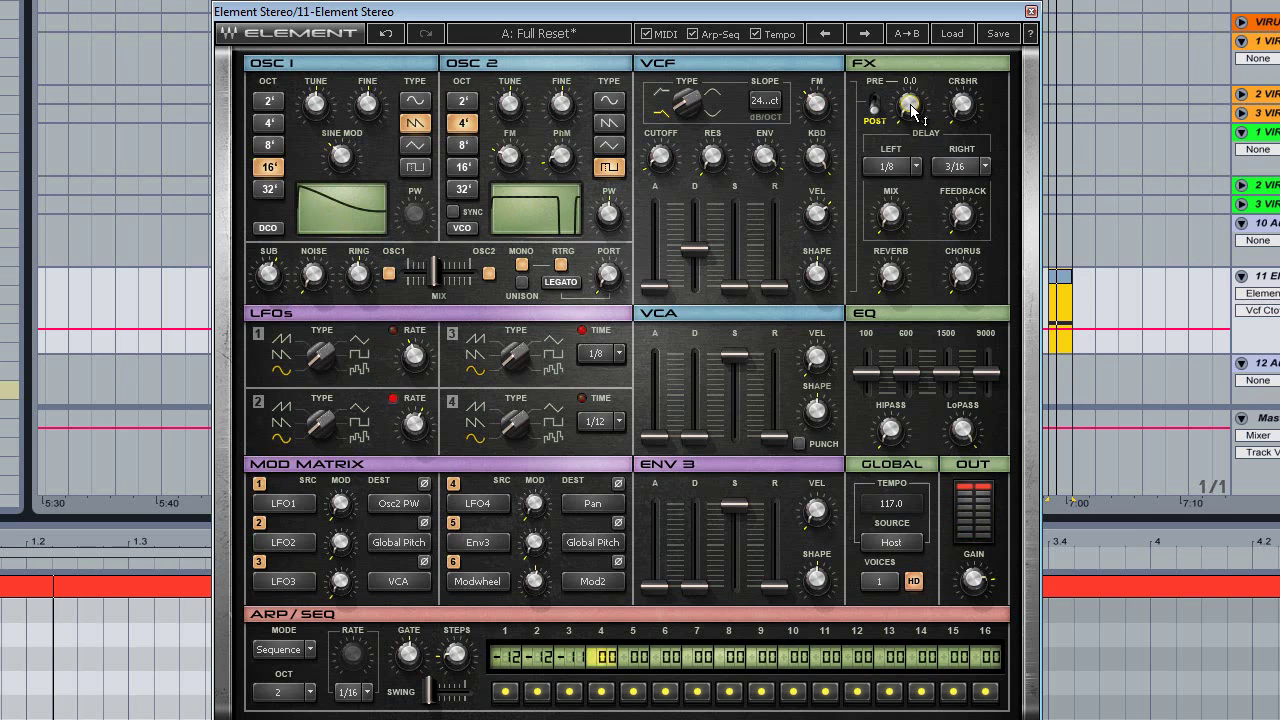
{"action": "left_click_drag", "start_coordinate": [909, 118], "coordinate": [918, 56]}
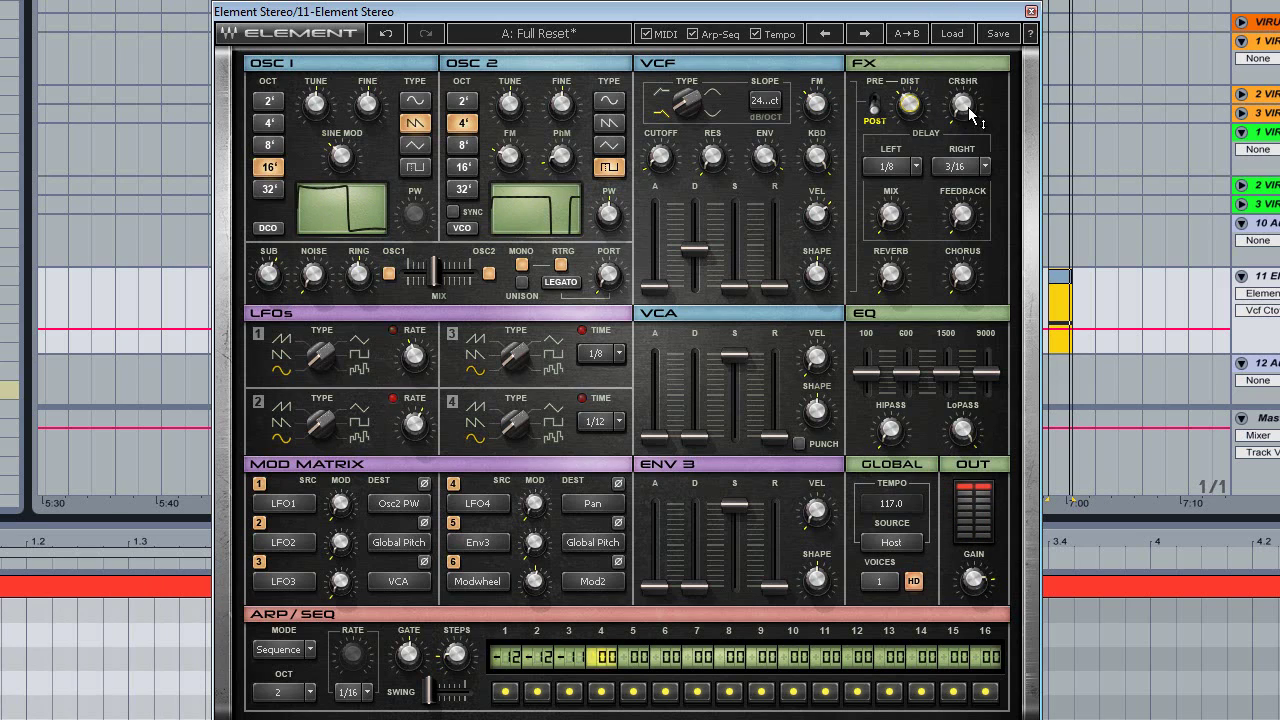
{"action": "left_click_drag", "start_coordinate": [966, 103], "coordinate": [975, 2]}
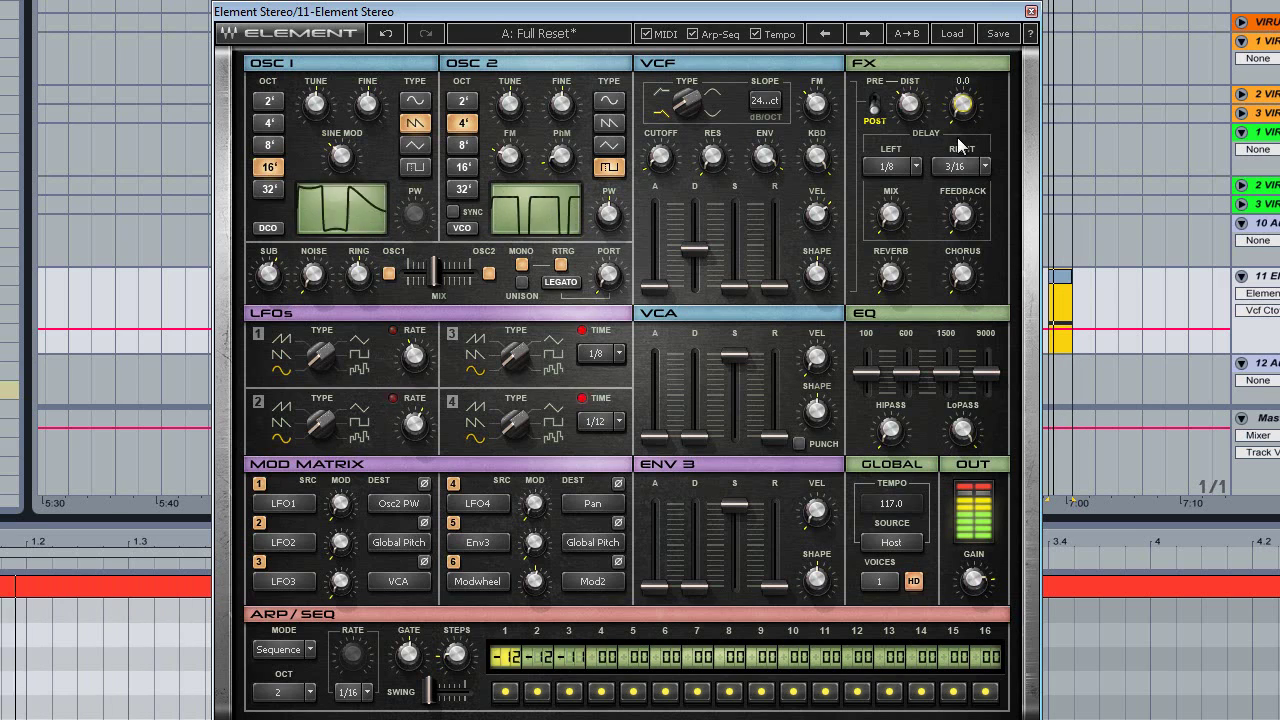
{"action": "scroll", "coordinate": [946, 170], "scroll_direction": "up", "scroll_amount": 2}
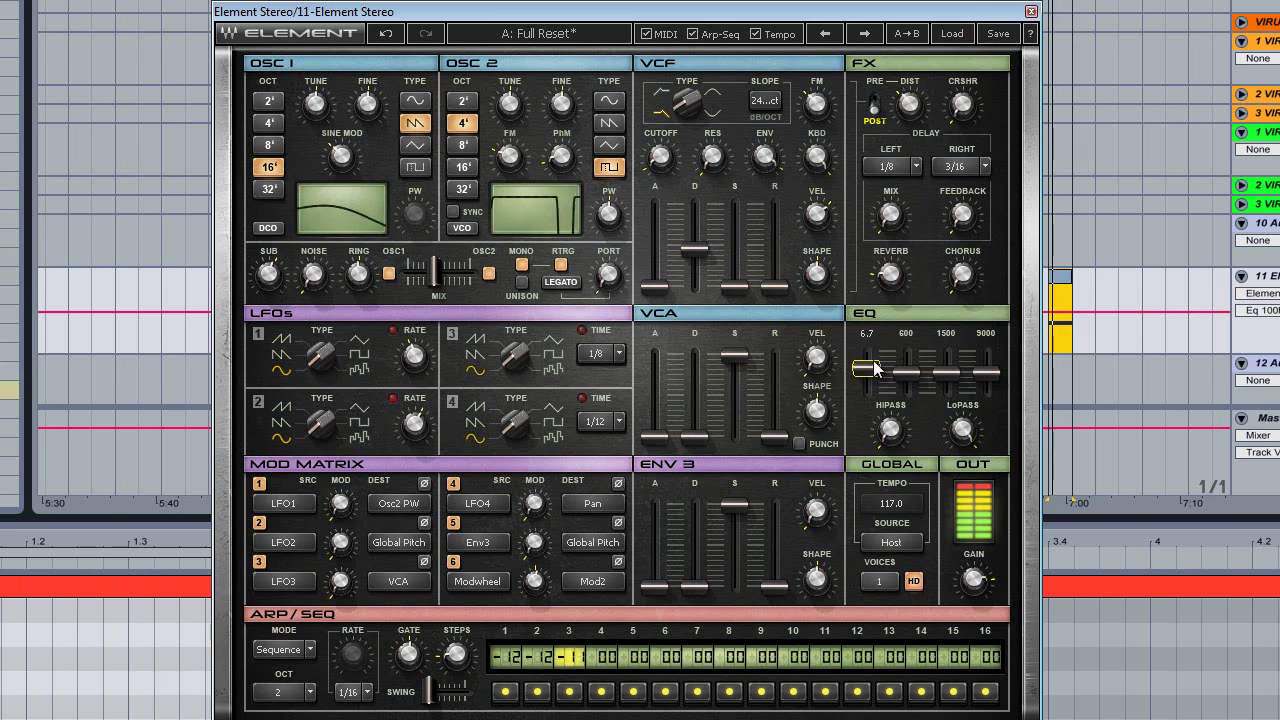
Nudge the 100 Hz and 1500 Hz EQ bands up, and set VCF resonance to 87.2.
{"action": "left_click_drag", "start_coordinate": [867, 372], "coordinate": [878, 395]}
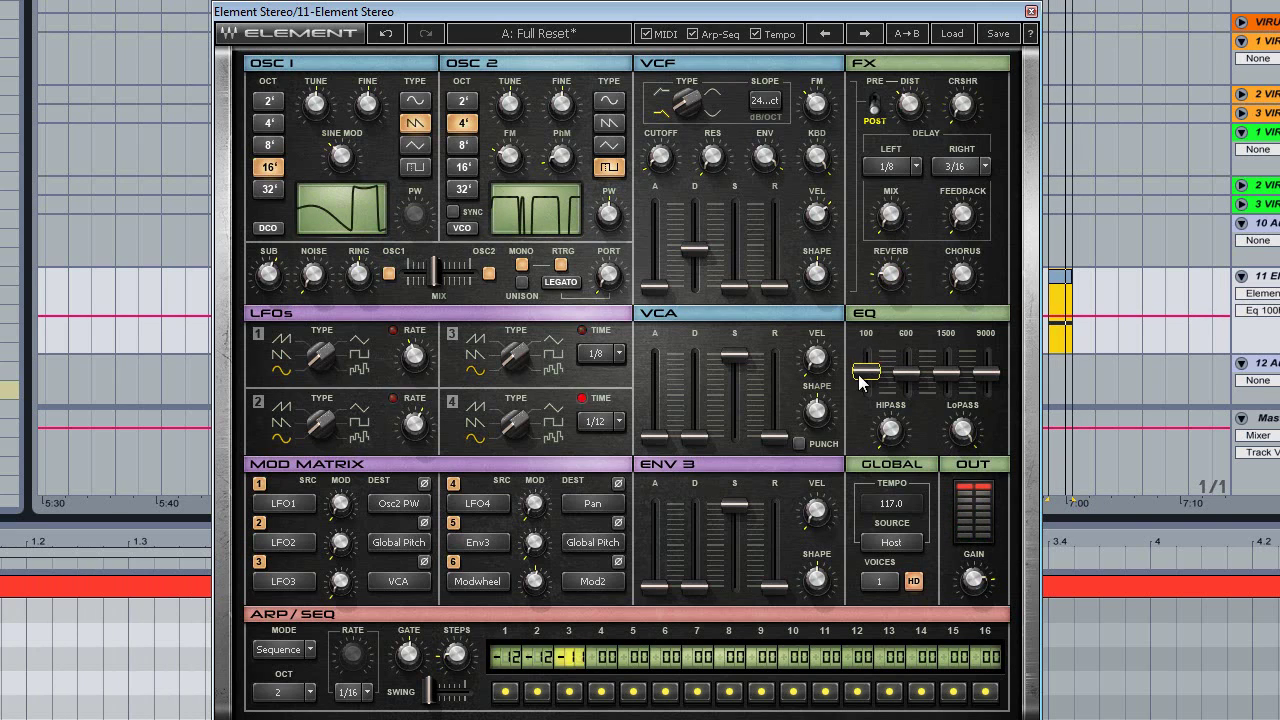
{"action": "scroll", "coordinate": [866, 388], "scroll_direction": "down", "scroll_amount": 1}
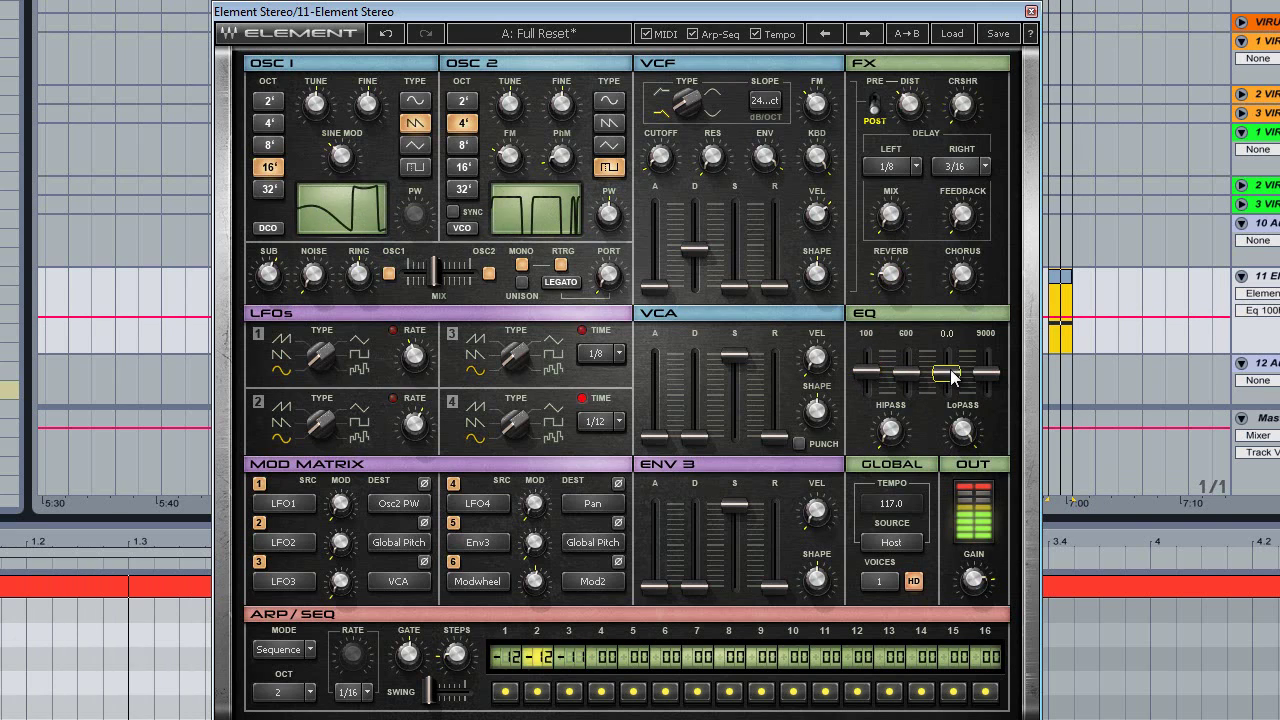
{"action": "left_click_drag", "start_coordinate": [946, 371], "coordinate": [878, 313]}
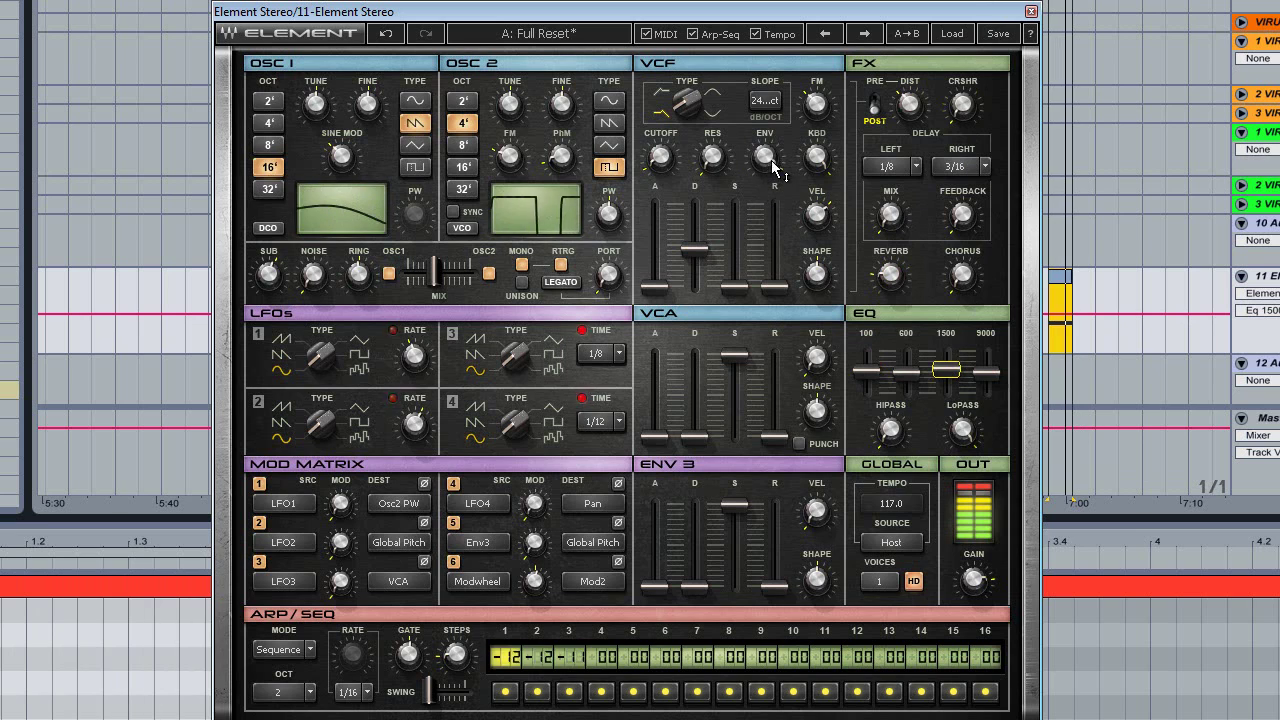
{"action": "left_click_drag", "start_coordinate": [712, 155], "coordinate": [712, 150]}
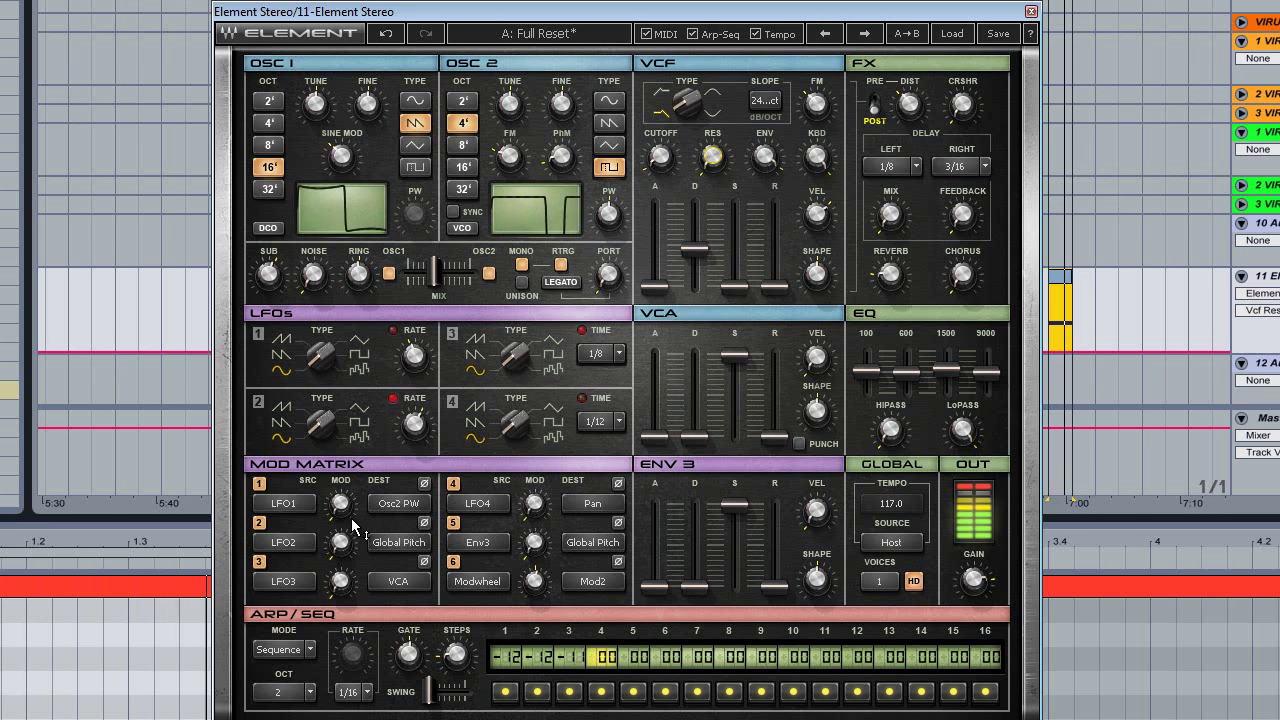
Route mod slot 1 from LFO3 to Osc1 Pitch at about 75 depth, with LFO1 rate 0.2.
{"action": "mouse_move", "coordinate": [343, 513]}
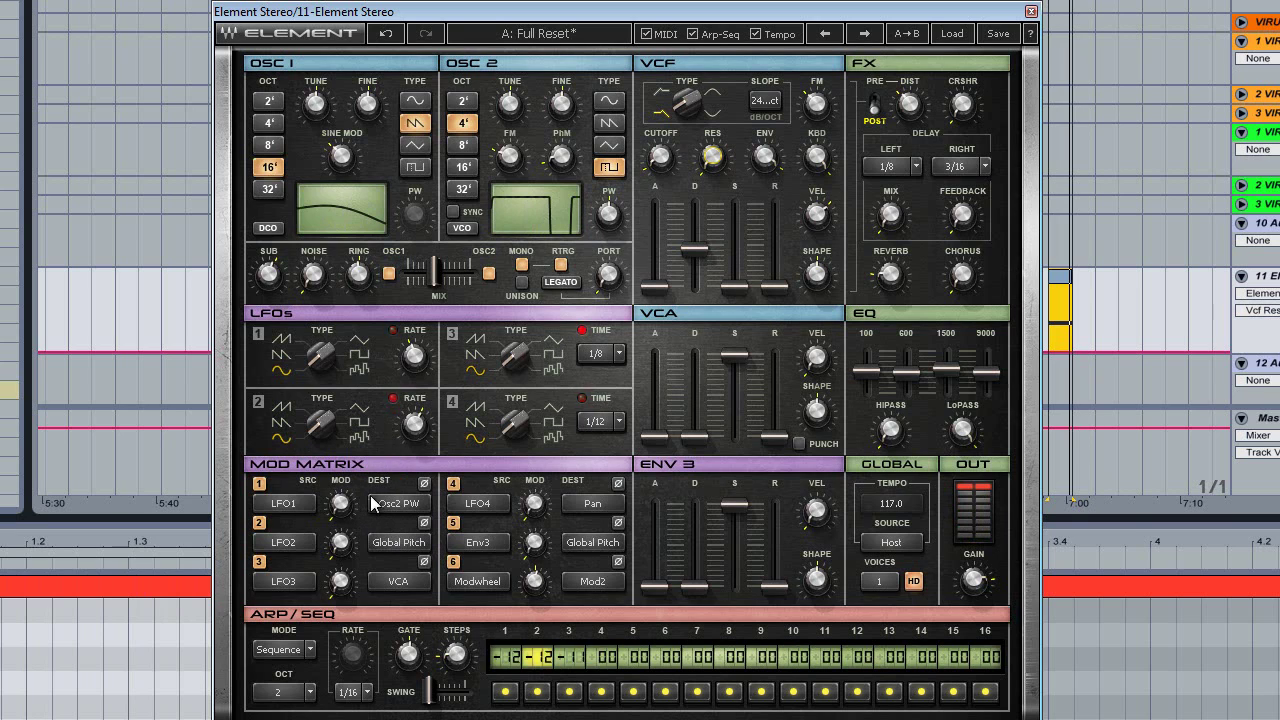
{"action": "left_click", "coordinate": [412, 511]}
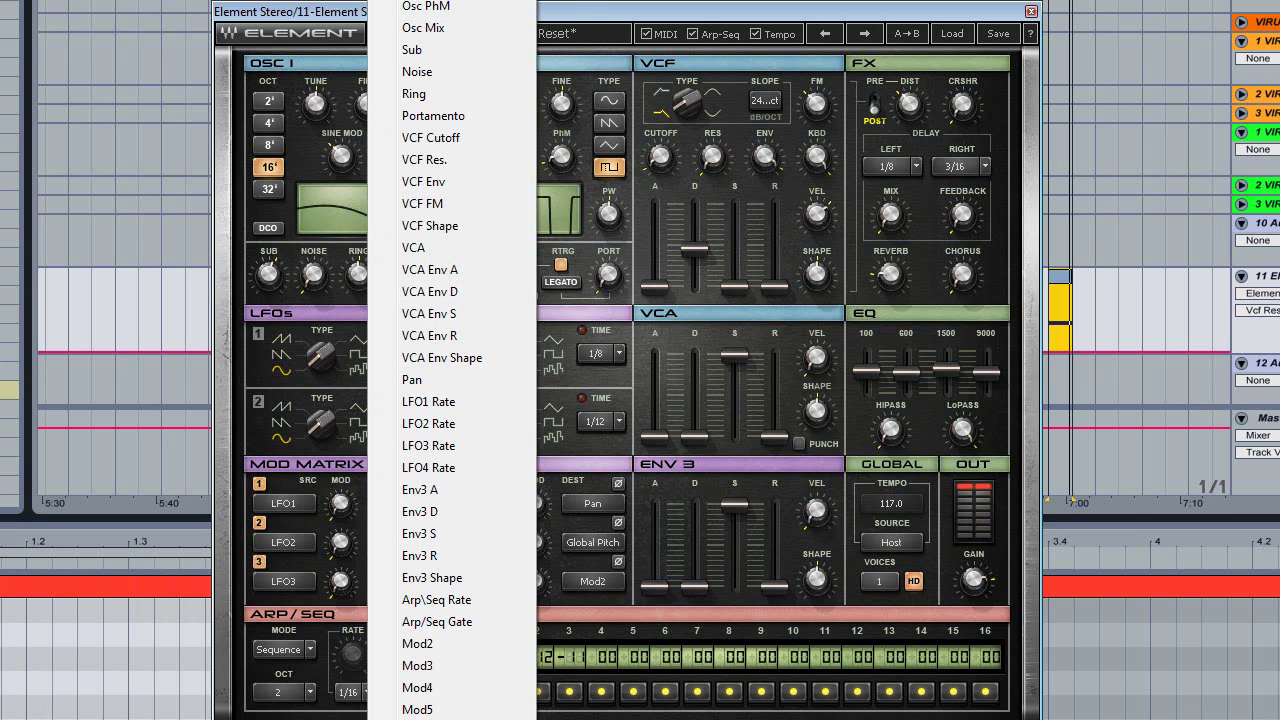
{"action": "left_click", "coordinate": [425, 5]}
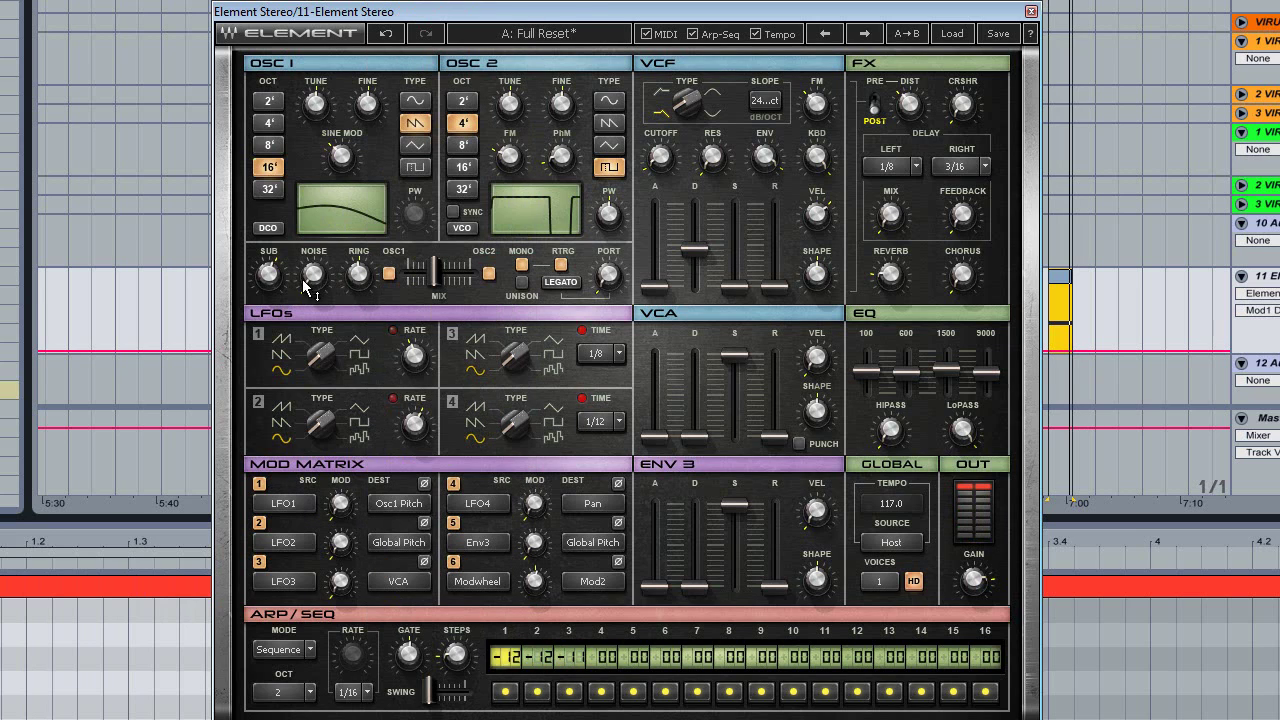
{"action": "left_click_drag", "start_coordinate": [418, 364], "coordinate": [420, 474]}
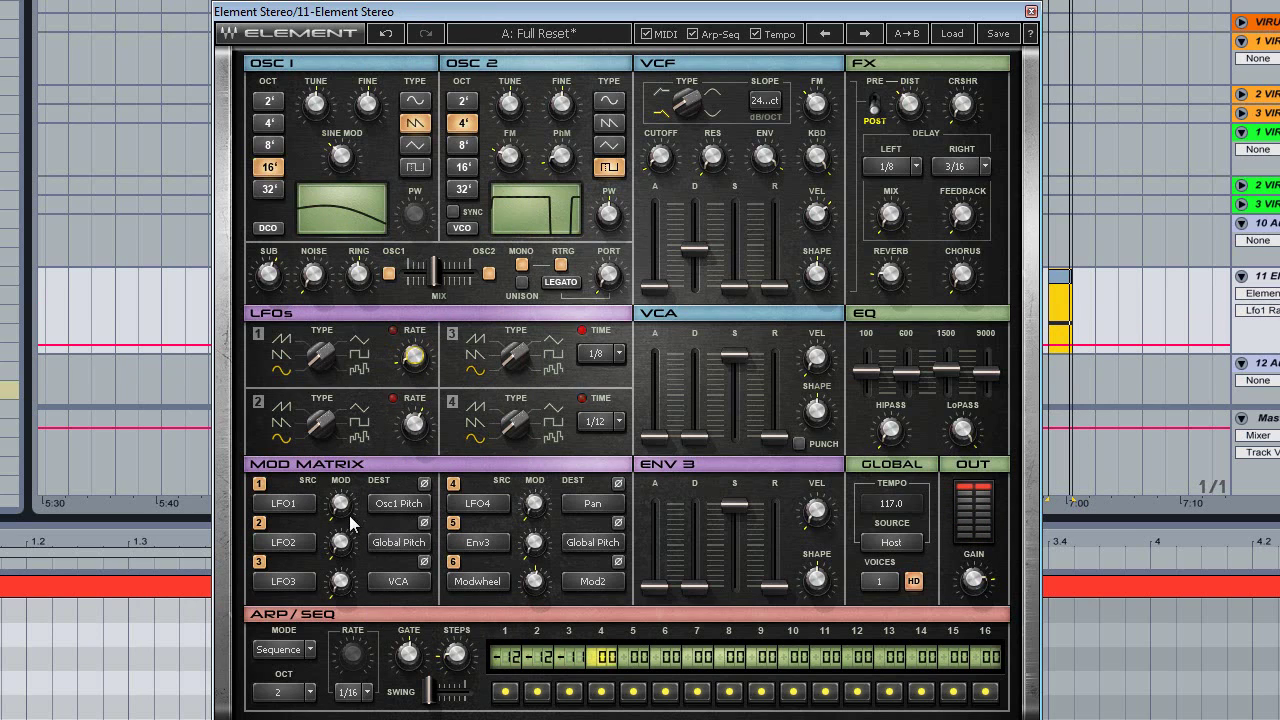
{"action": "left_click", "coordinate": [283, 503]}
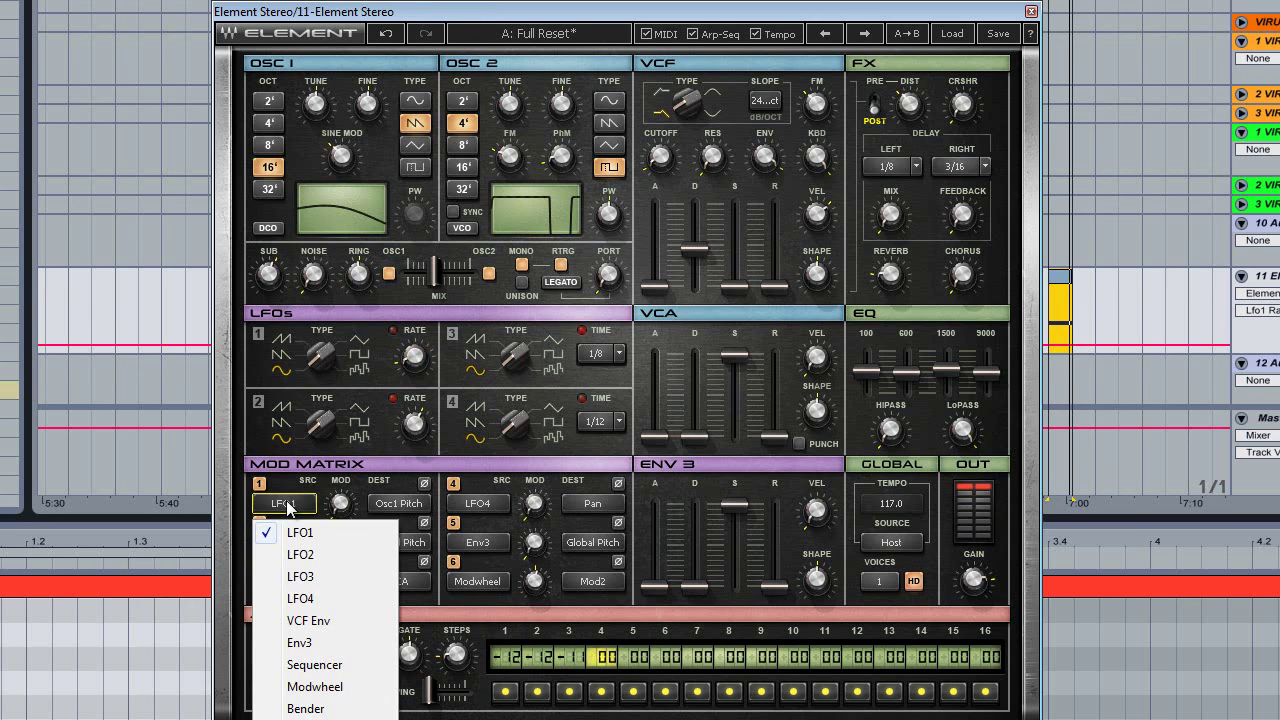
{"action": "left_click", "coordinate": [305, 576]}
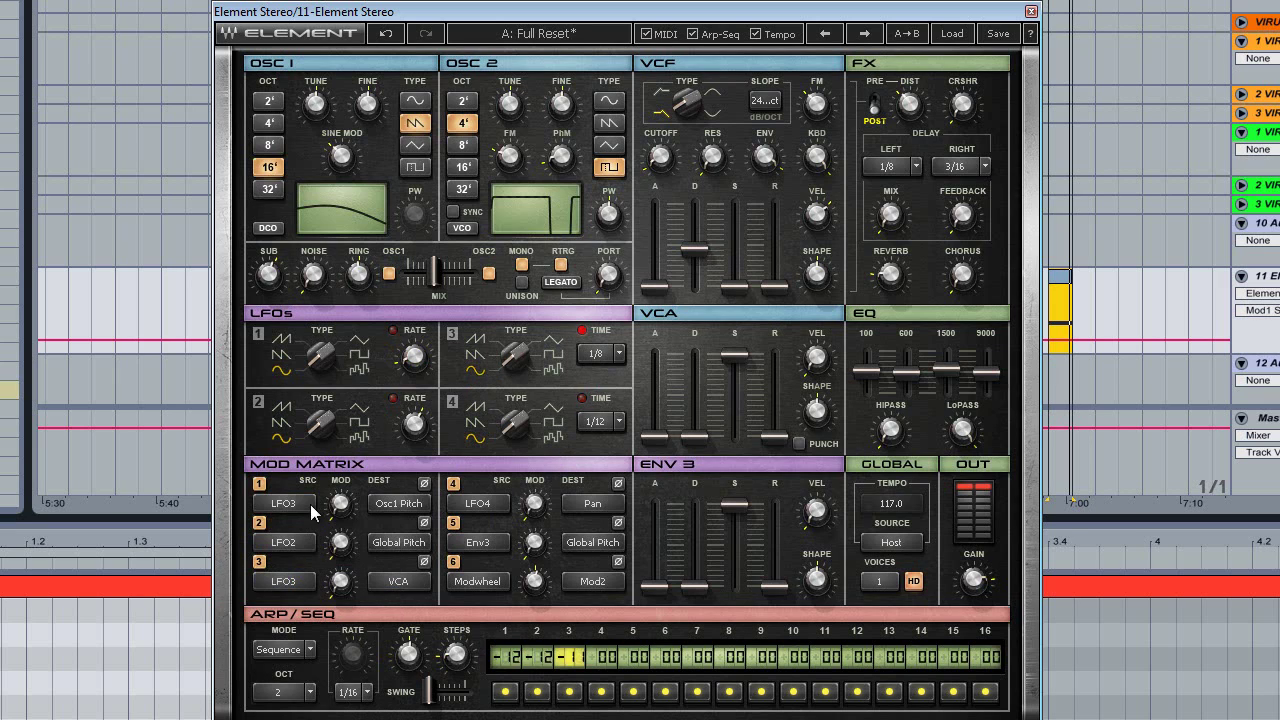
{"action": "left_click_drag", "start_coordinate": [340, 508], "coordinate": [391, 298]}
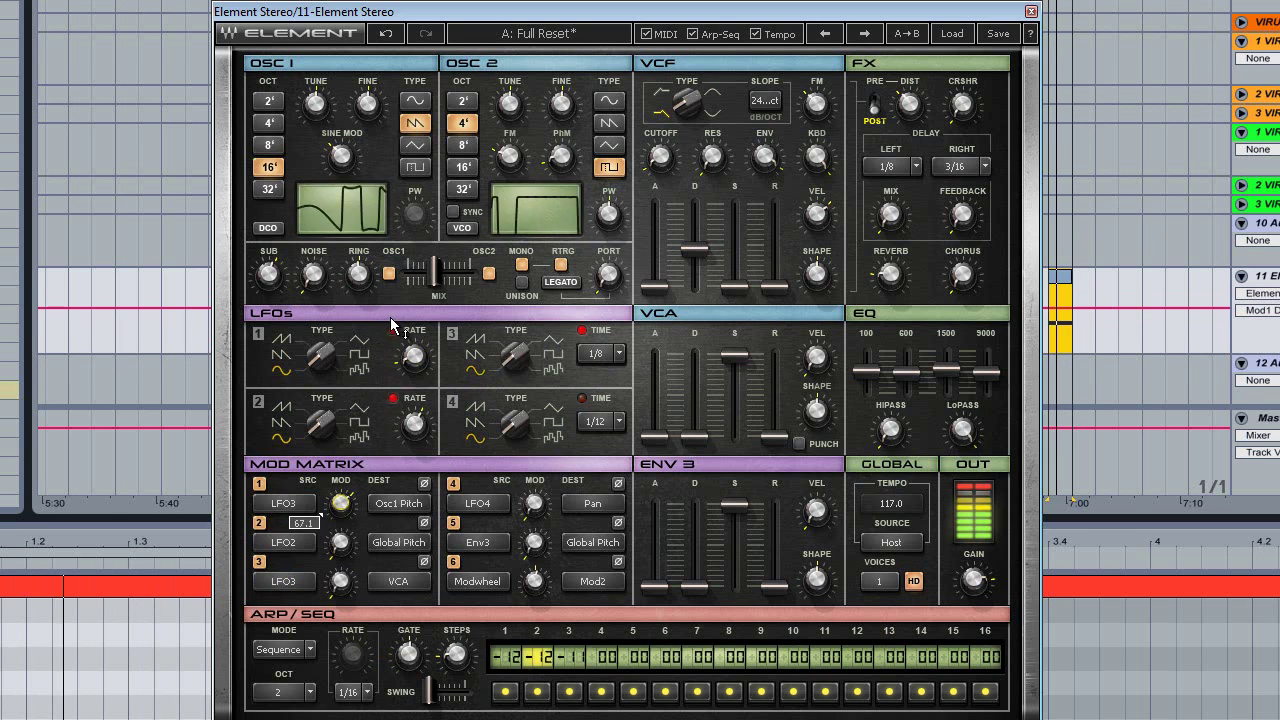
Set LFO3 sync time to 3/64, change its waveform, and shift the oscillator mix toward OSC1.
{"action": "left_click", "coordinate": [621, 357]}
{"action": "left_click", "coordinate": [660, 684]}
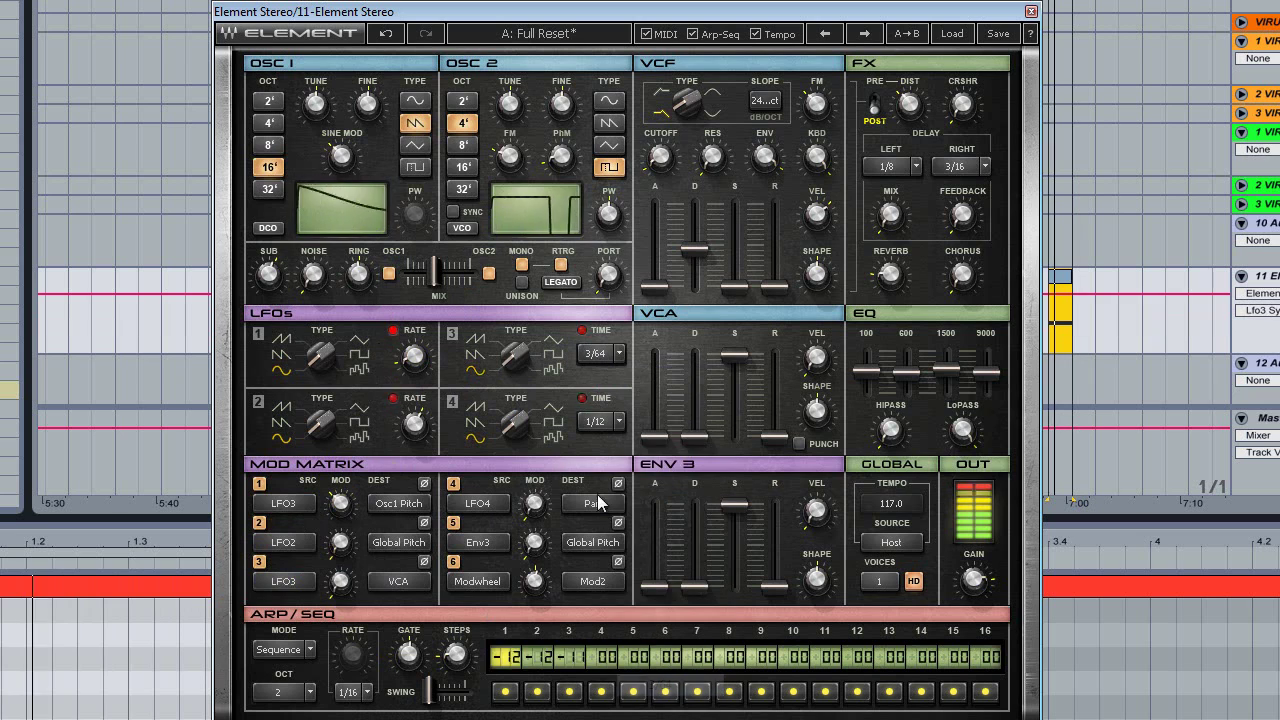
{"action": "left_click_drag", "start_coordinate": [514, 366], "coordinate": [518, 345]}
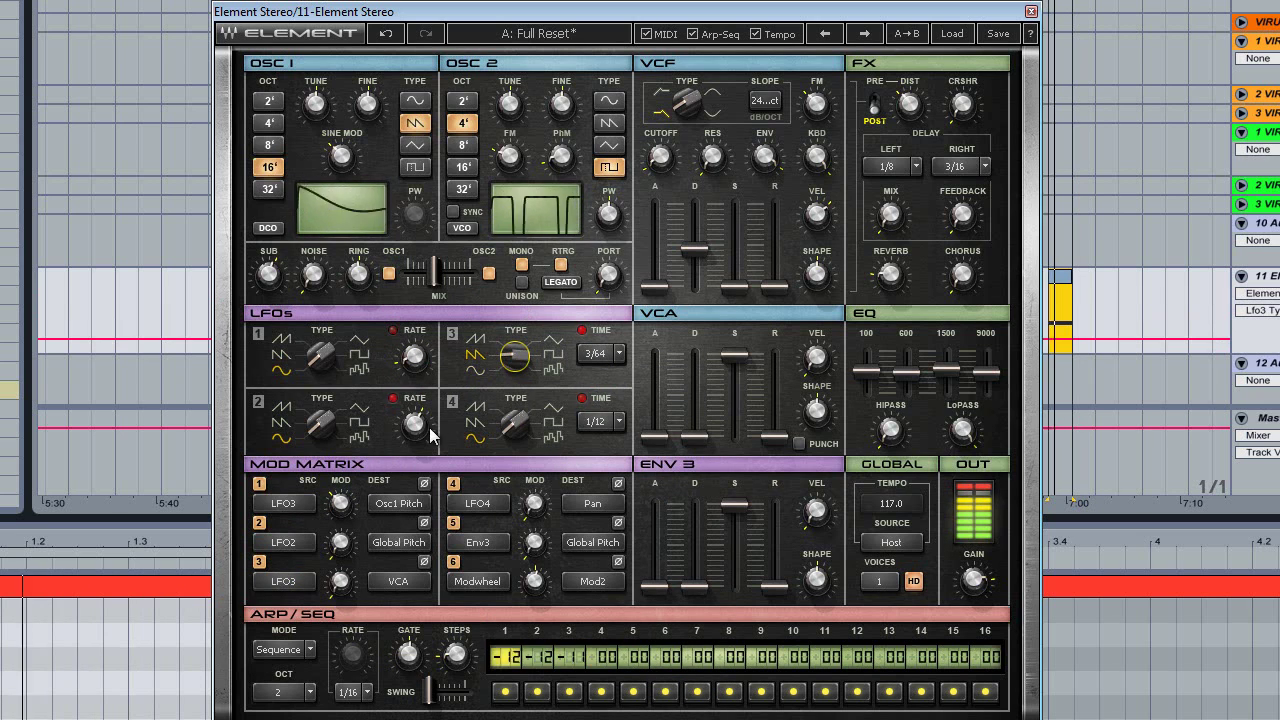
{"action": "left_click", "coordinate": [340, 503]}
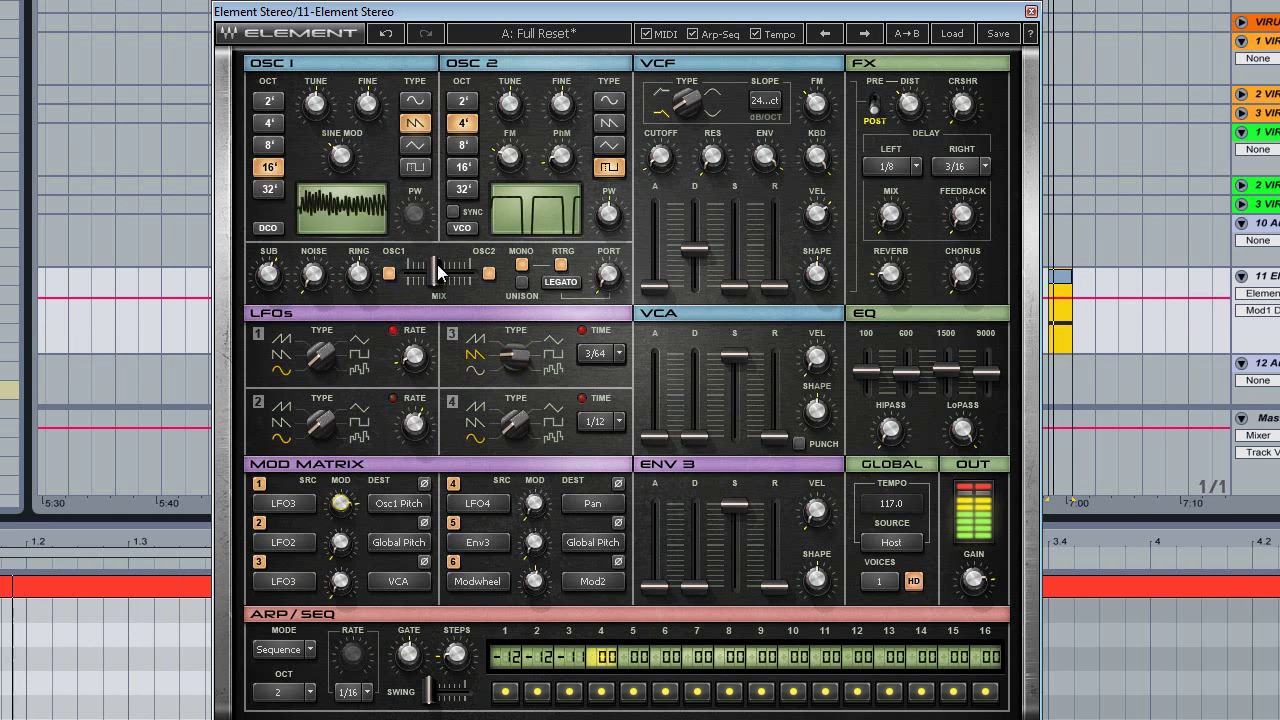
{"action": "left_click_drag", "start_coordinate": [437, 264], "coordinate": [408, 268]}
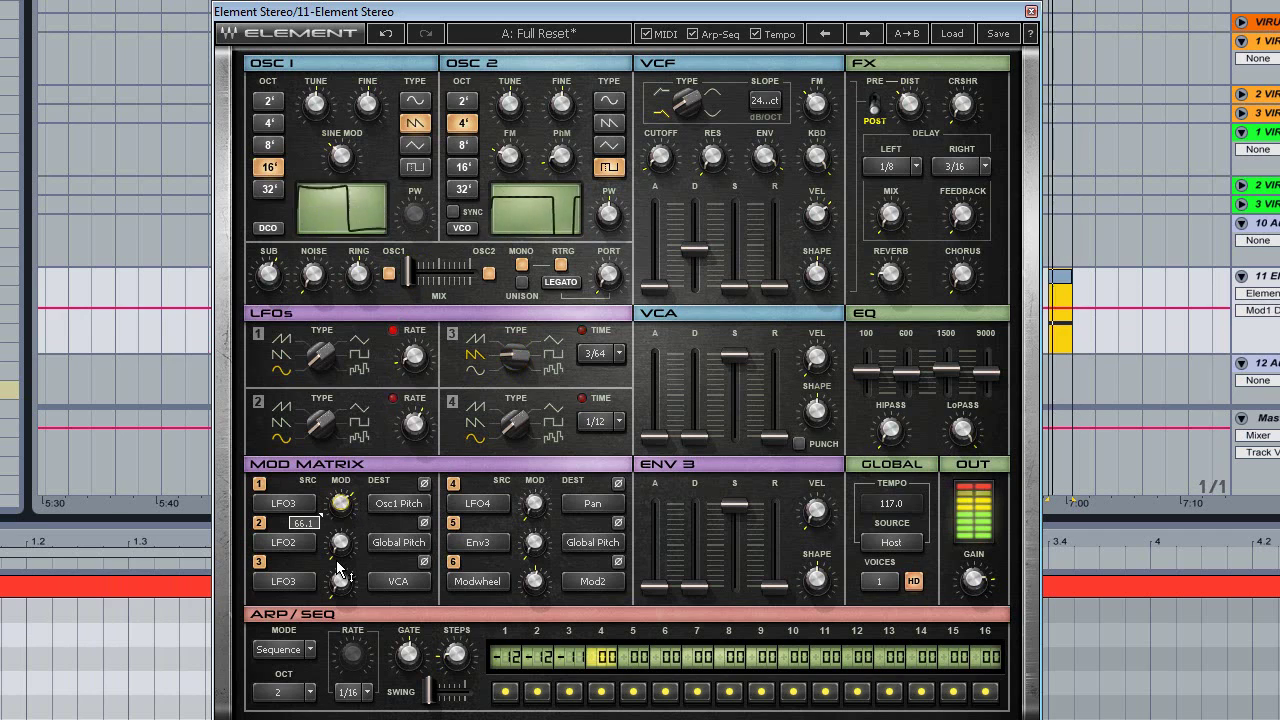
Change LFO3 sync time to 1/16 and bring slot 1 modulation depth down to 44.4.
{"action": "left_click", "coordinate": [598, 353]}
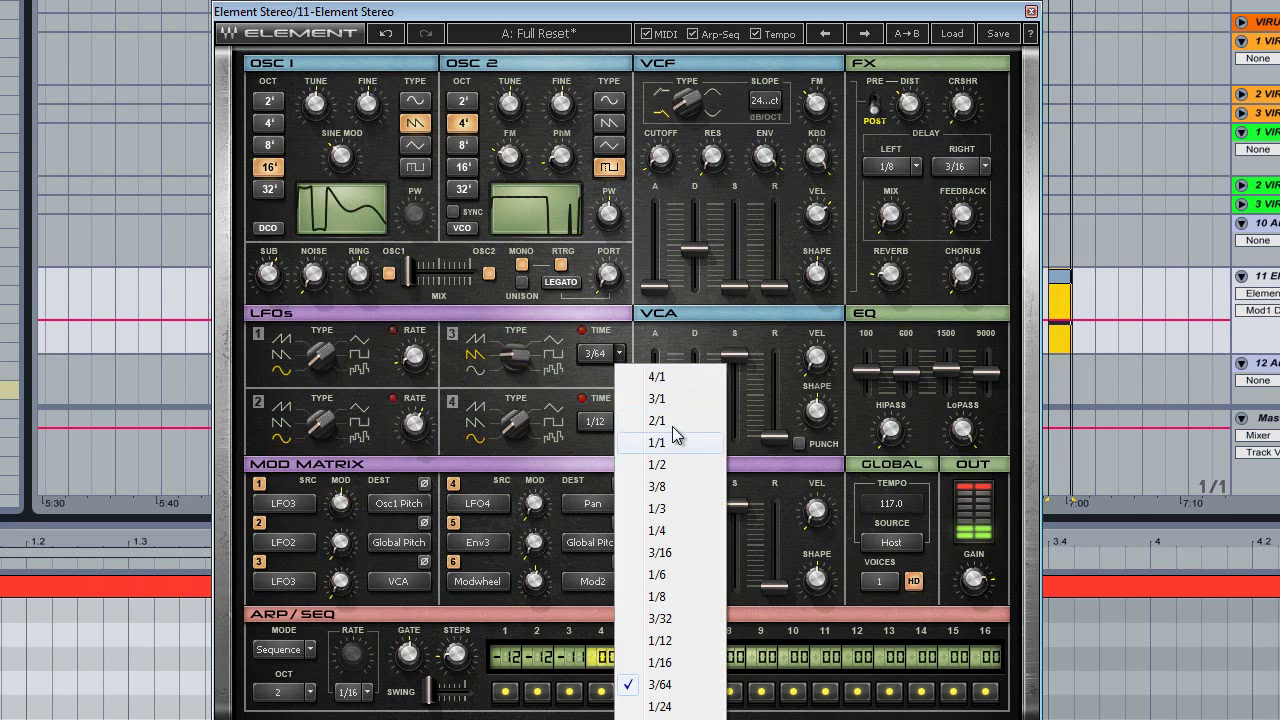
{"action": "left_click", "coordinate": [660, 662]}
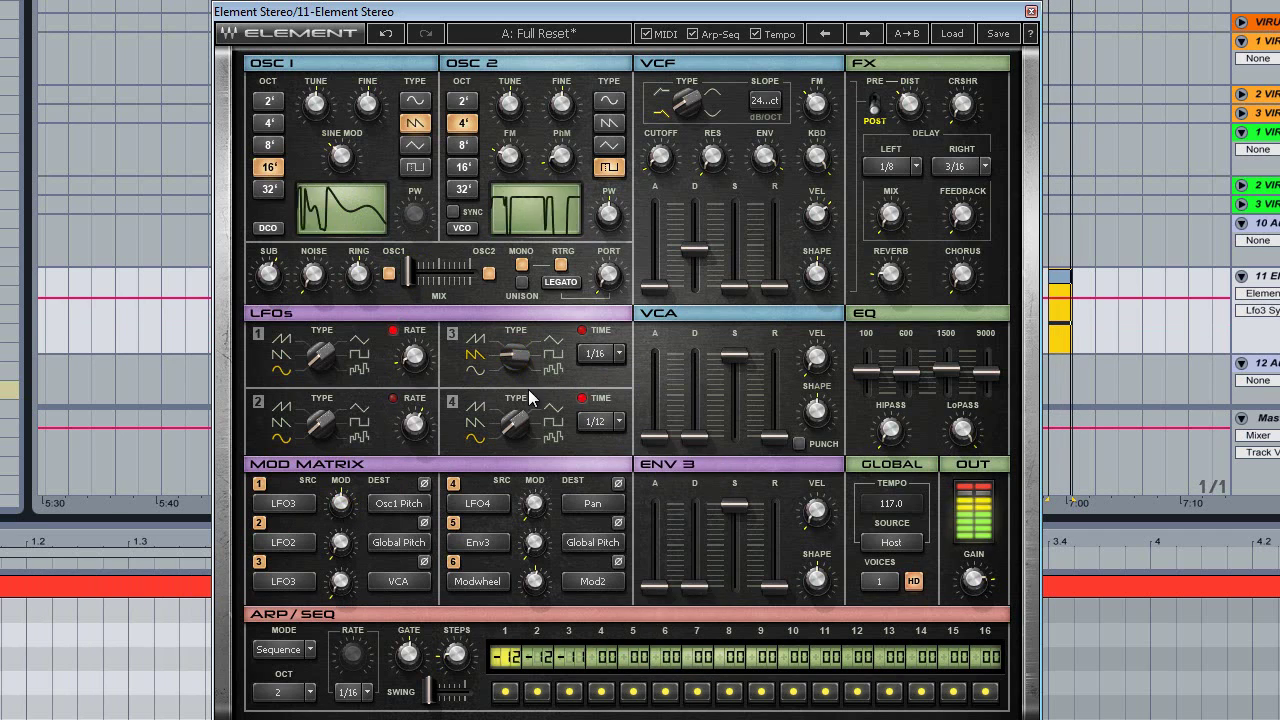
{"action": "left_click", "coordinate": [340, 500]}
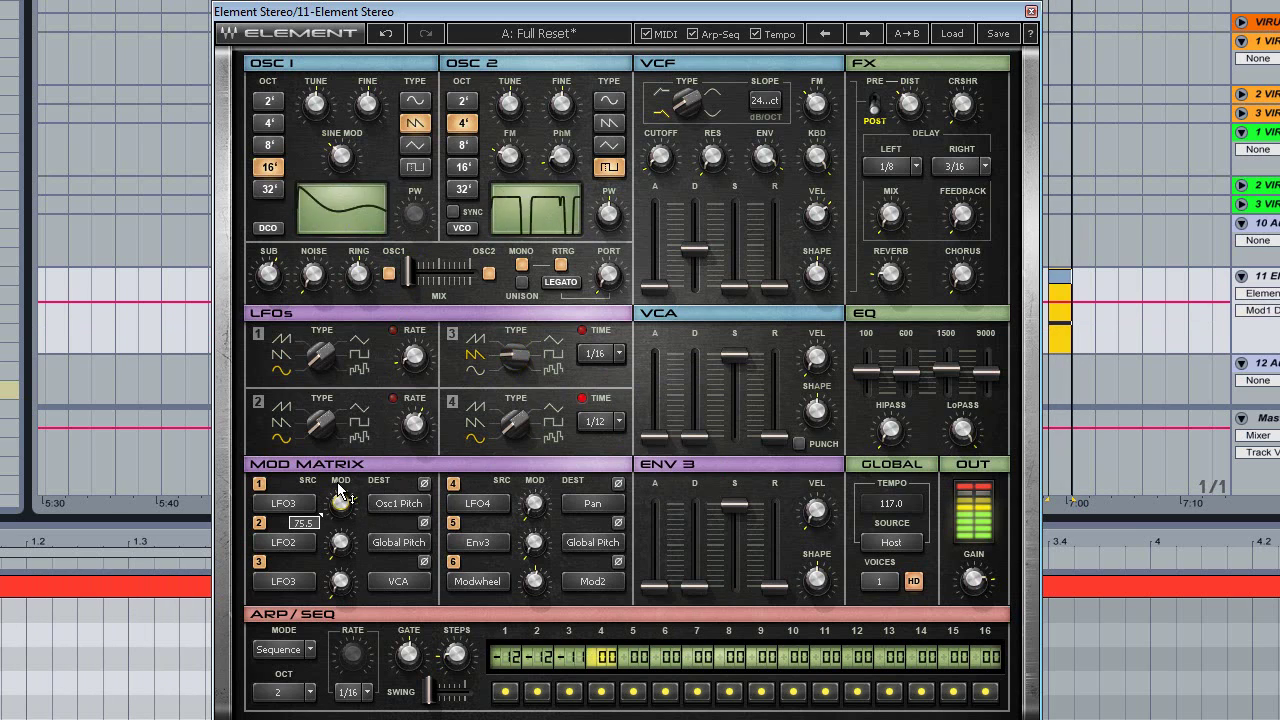
{"action": "left_click_drag", "start_coordinate": [340, 494], "coordinate": [325, 603]}
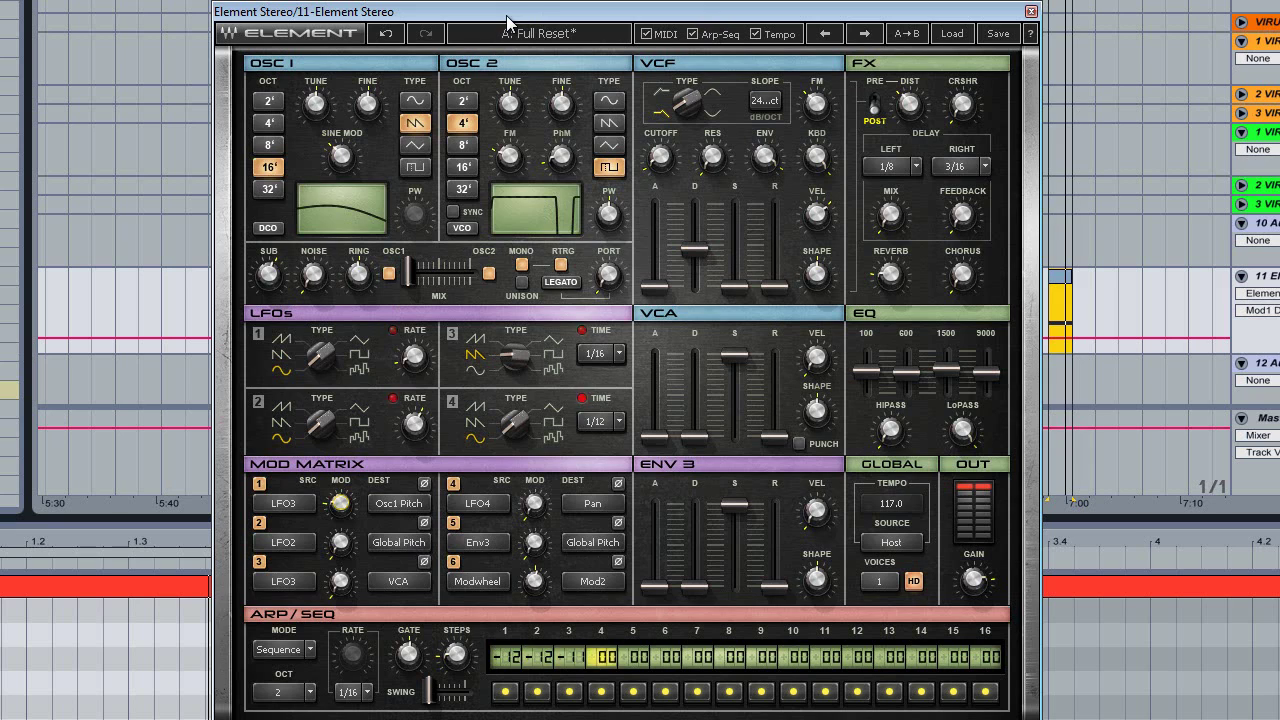
{"action": "mouse_move", "coordinate": [340, 503]}
{"action": "left_mouse_down"}
{"action": "mouse_move", "coordinate": [362, 443]}
{"action": "mouse_move", "coordinate": [355, 513]}
{"action": "left_mouse_up"}
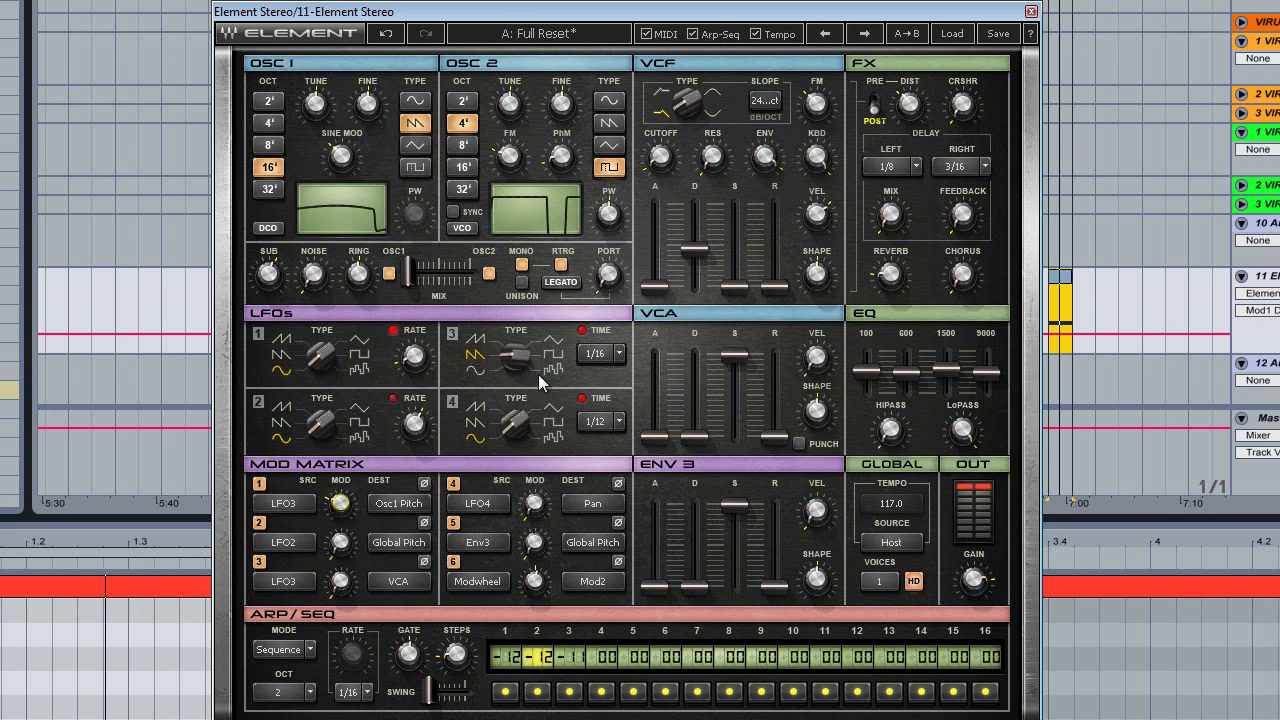
Set LFO4 to 1/4 sync with a new waveform, and route mod slot 2 from LFO4 to Noise.
{"action": "left_click", "coordinate": [620, 424]}
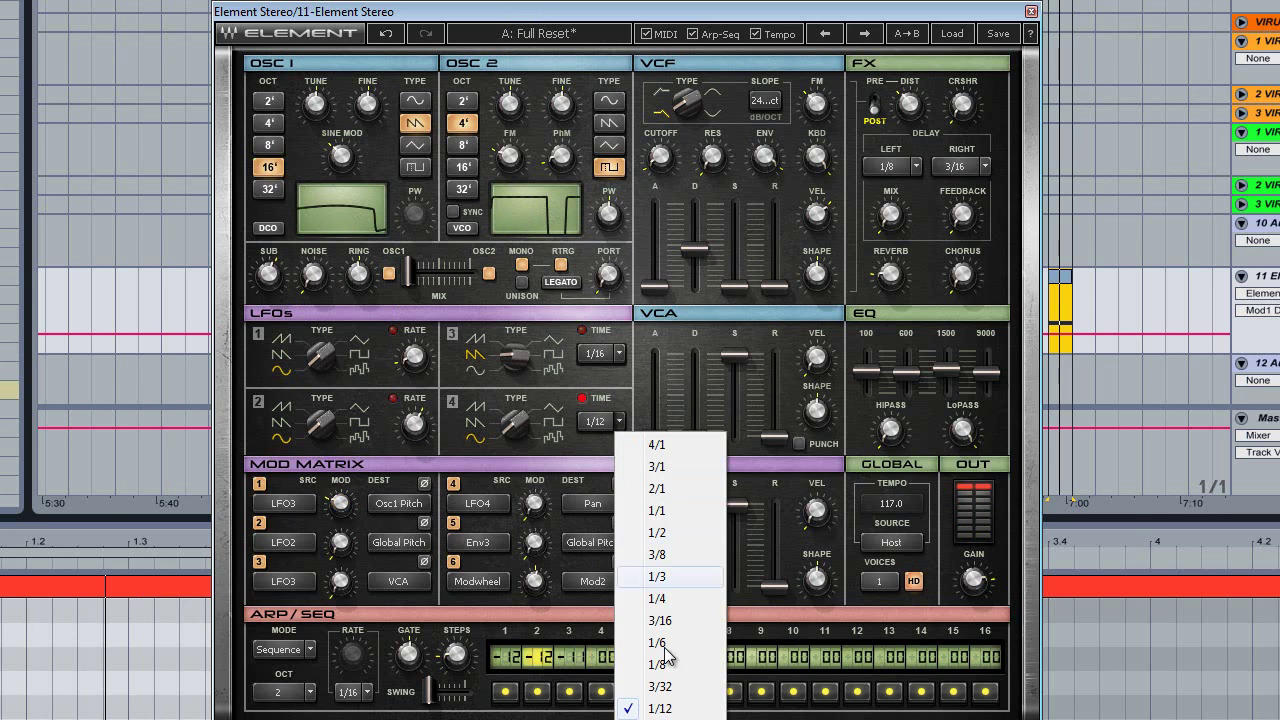
{"action": "left_click", "coordinate": [667, 599]}
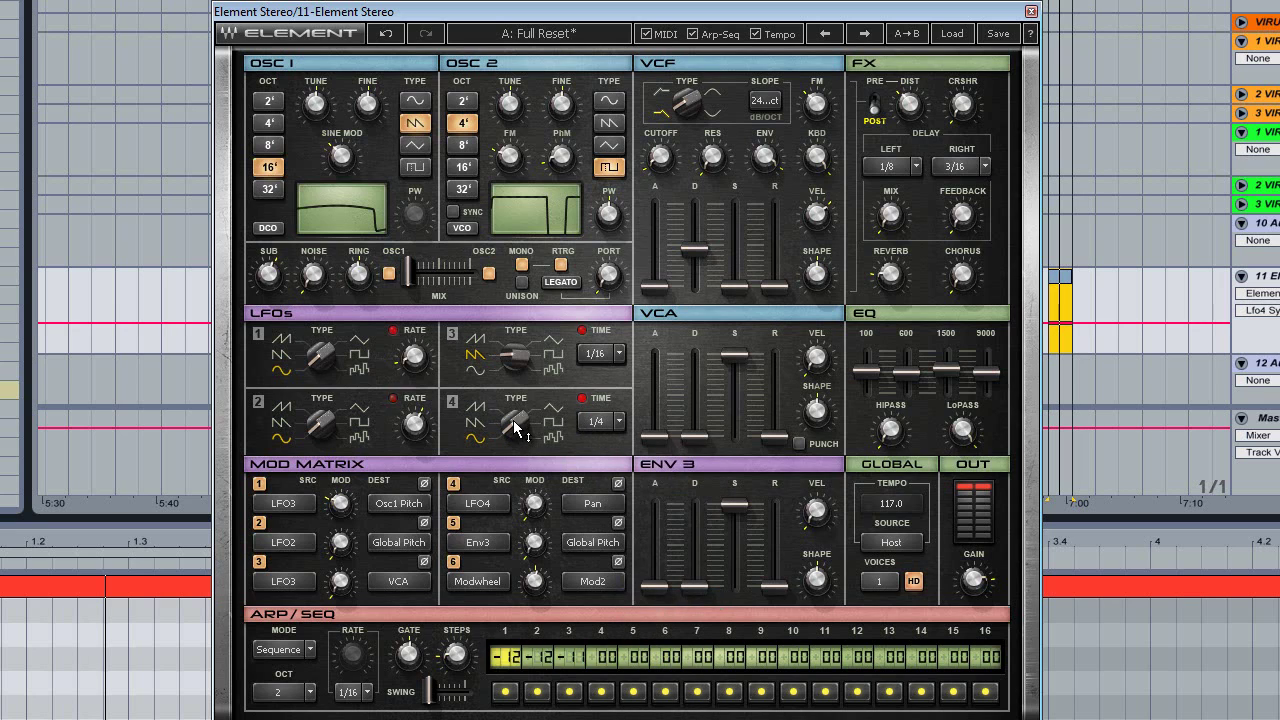
{"action": "left_click_drag", "start_coordinate": [513, 421], "coordinate": [521, 416]}
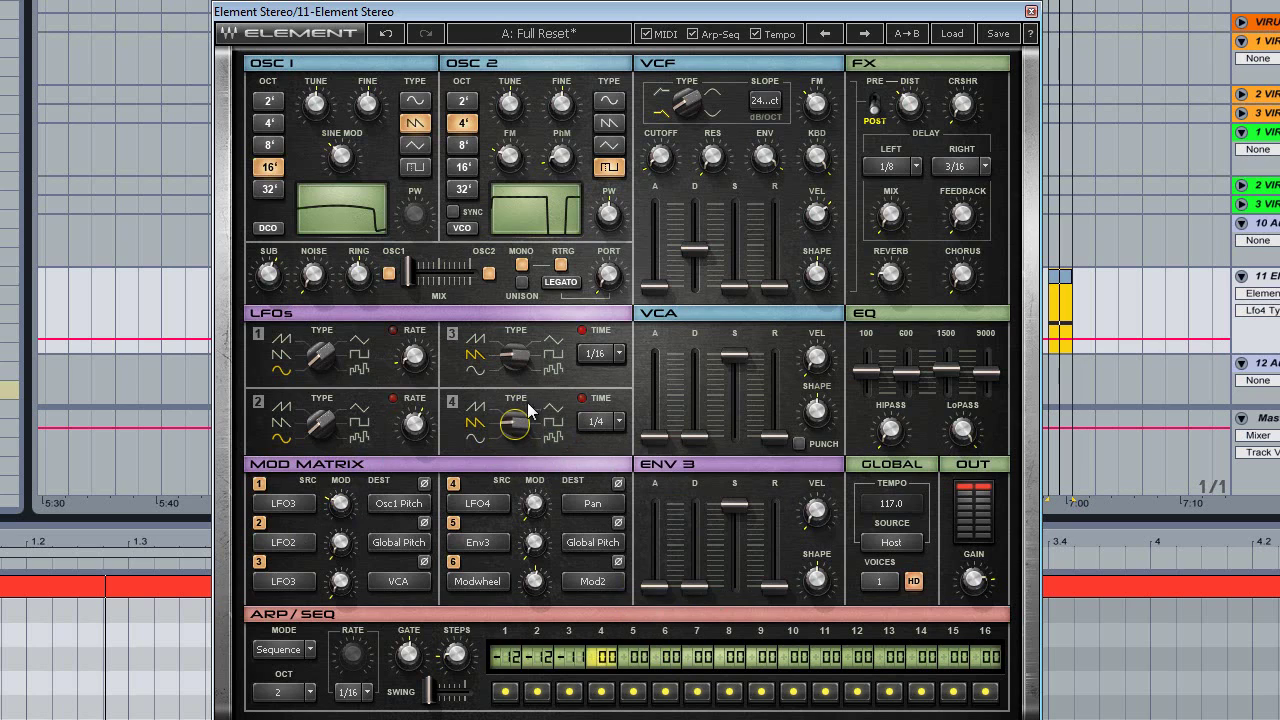
{"action": "left_click", "coordinate": [302, 542]}
{"action": "left_click", "coordinate": [301, 638]}
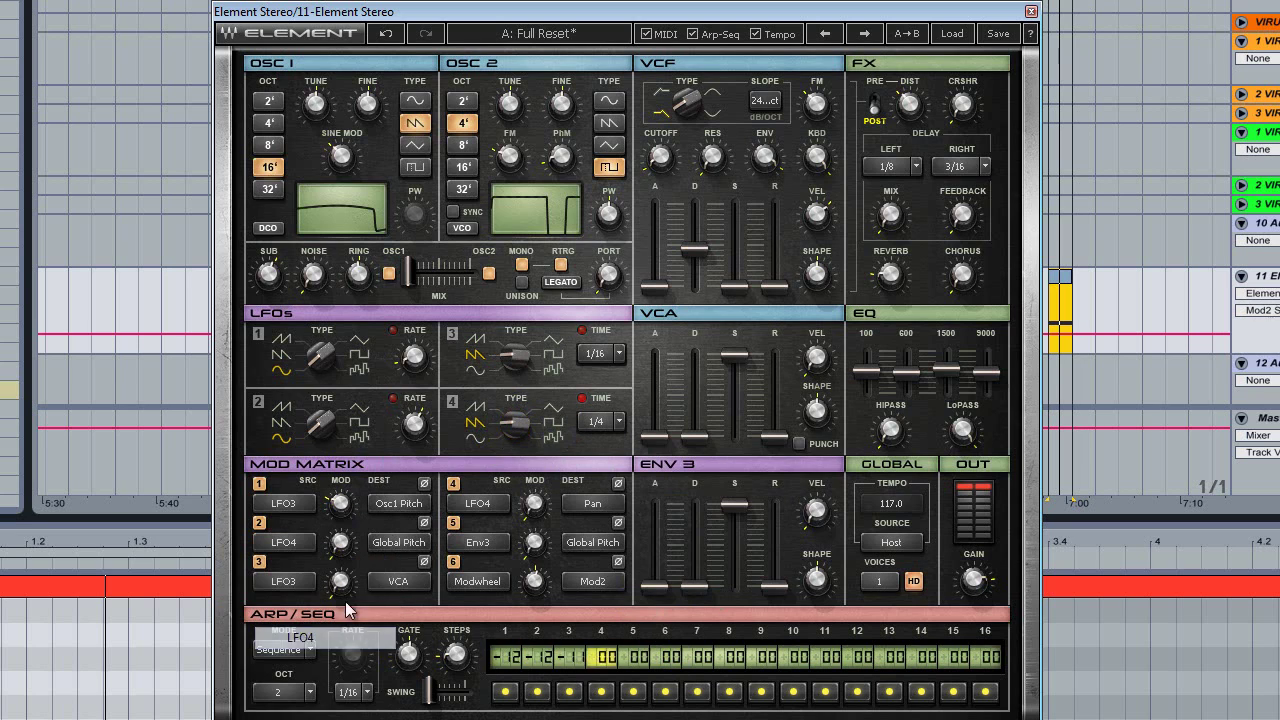
{"action": "left_click", "coordinate": [407, 547]}
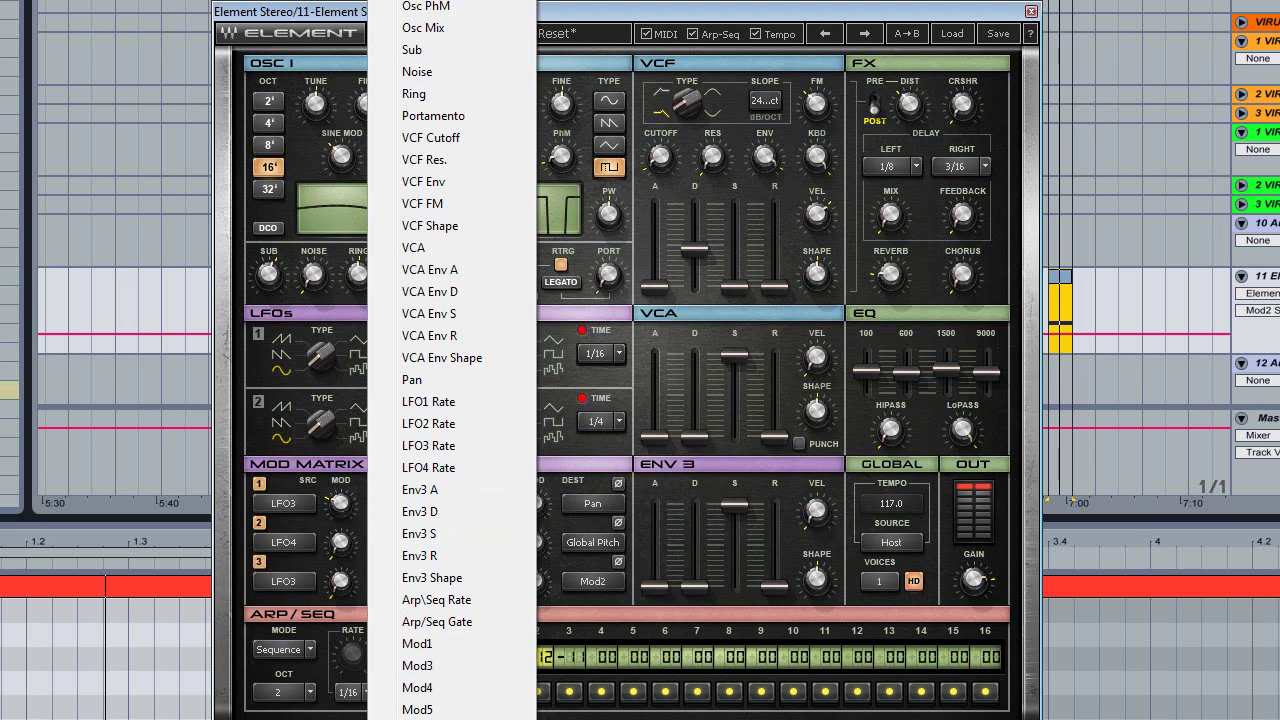
{"action": "left_click", "coordinate": [428, 74]}
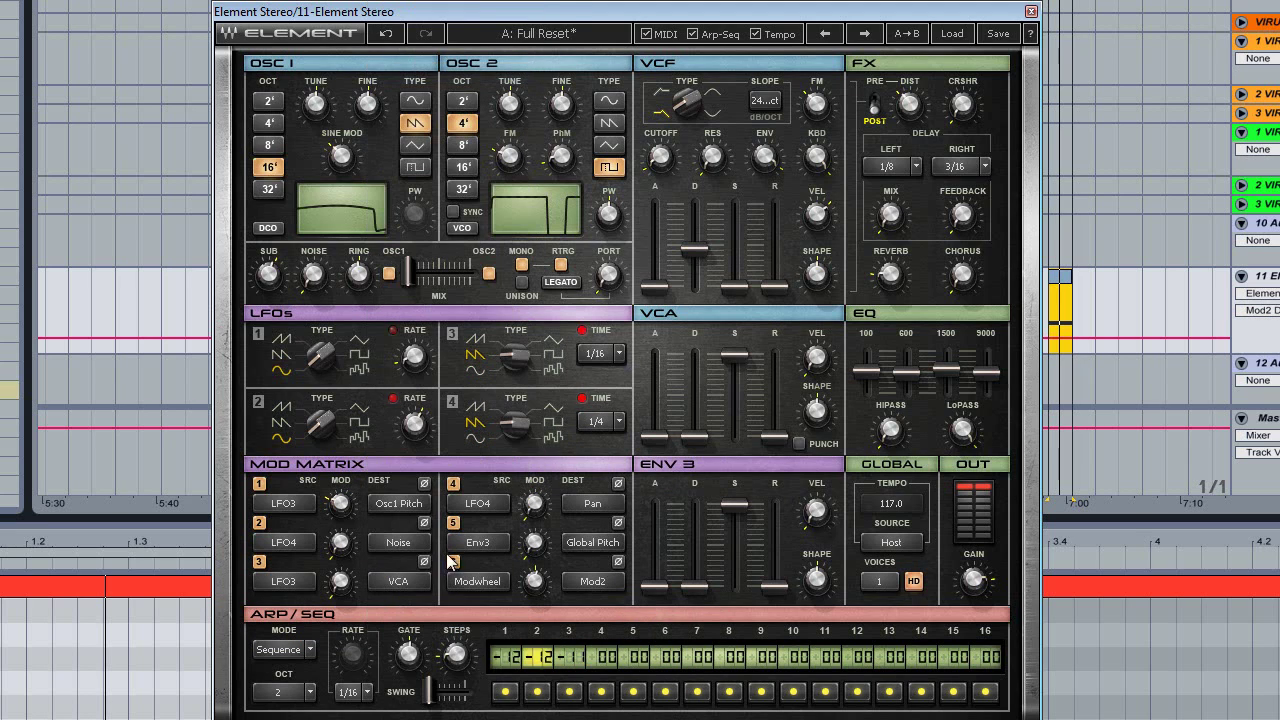
Change LFO4 sync to 1/1, raise slot 2's amount to about 95.9, and noise level to 85.5.
{"action": "scroll", "coordinate": [615, 422], "scroll_direction": "down", "scroll_amount": 1}
{"action": "left_click", "coordinate": [619, 424]}
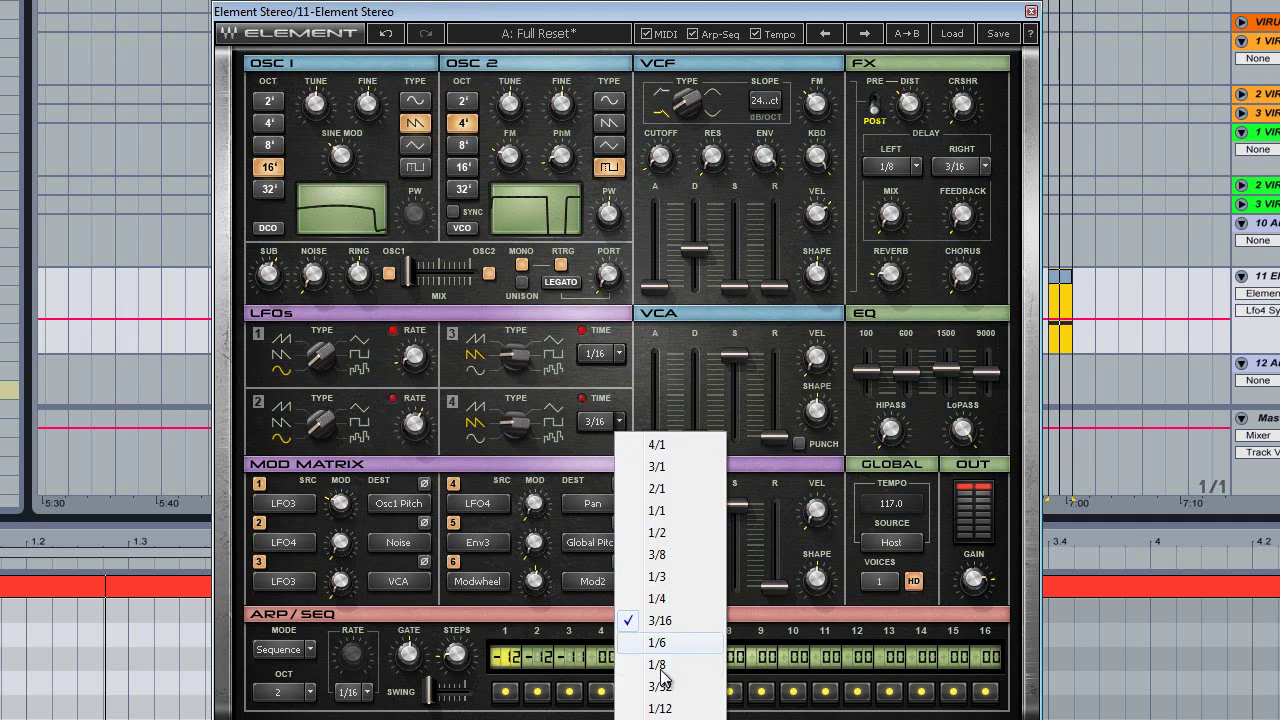
{"action": "left_click", "coordinate": [657, 511]}
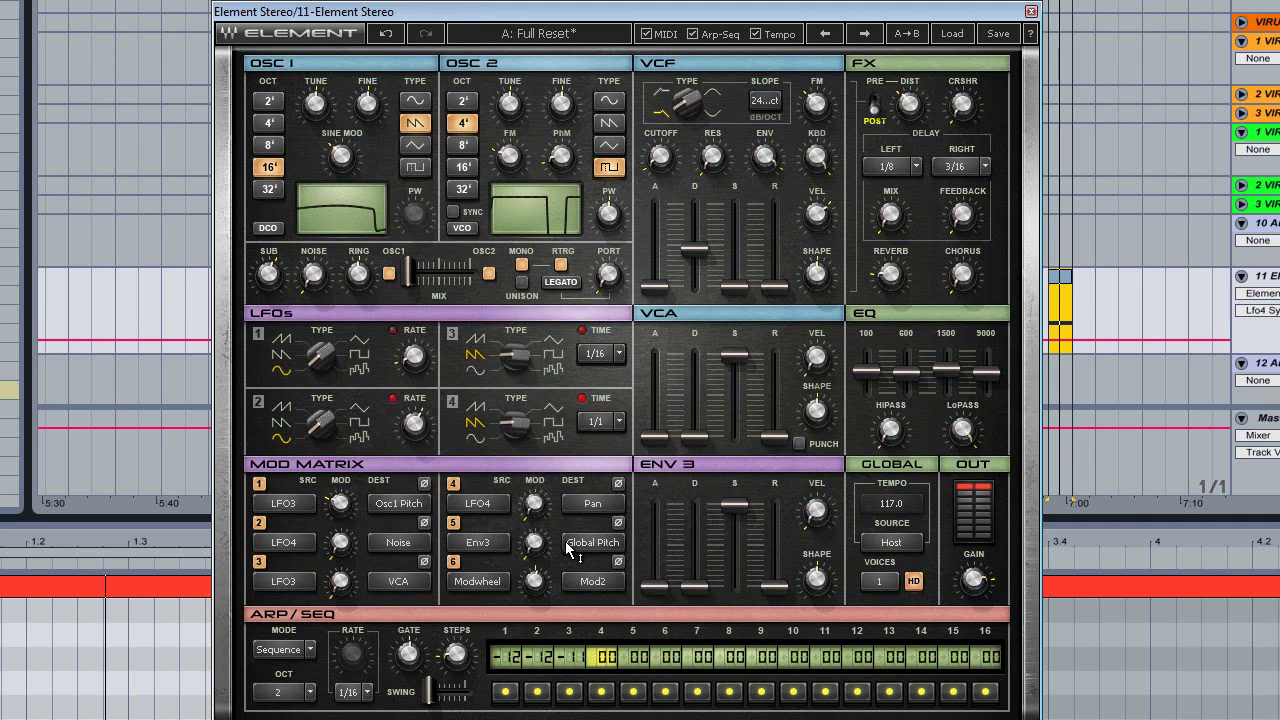
{"action": "left_click_drag", "start_coordinate": [330, 548], "coordinate": [343, 537]}
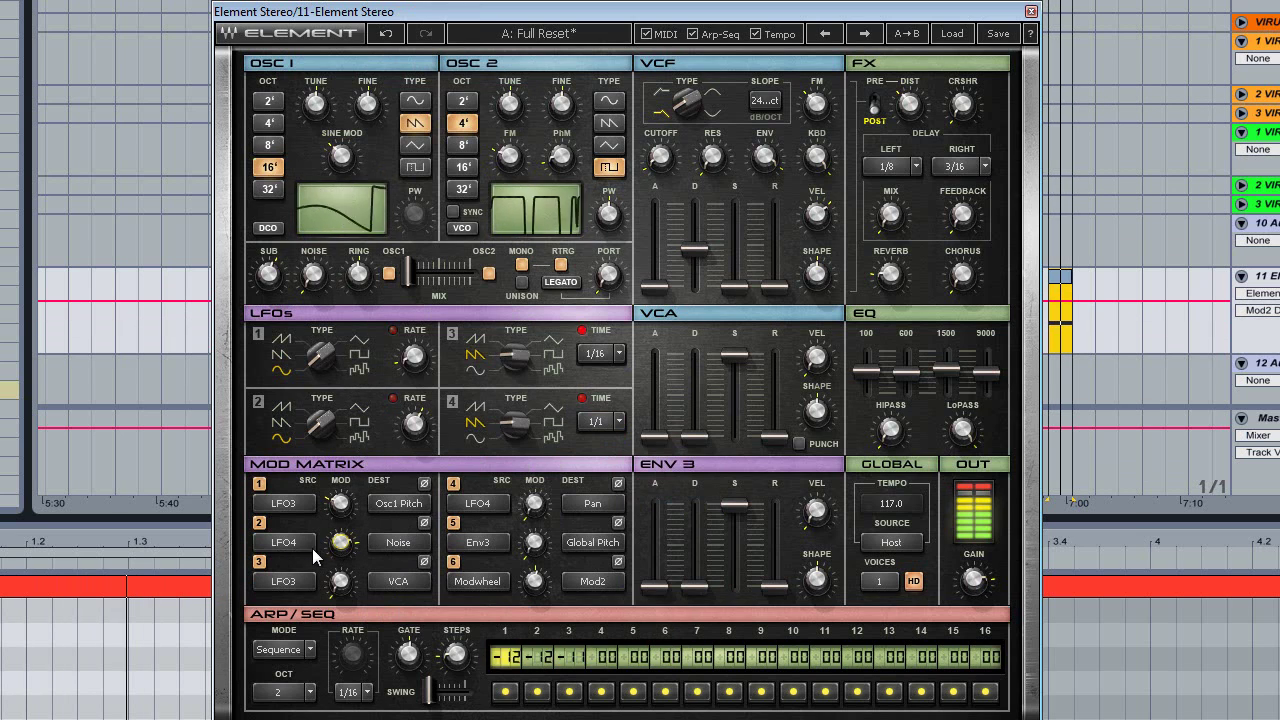
{"action": "left_click", "coordinate": [313, 273]}
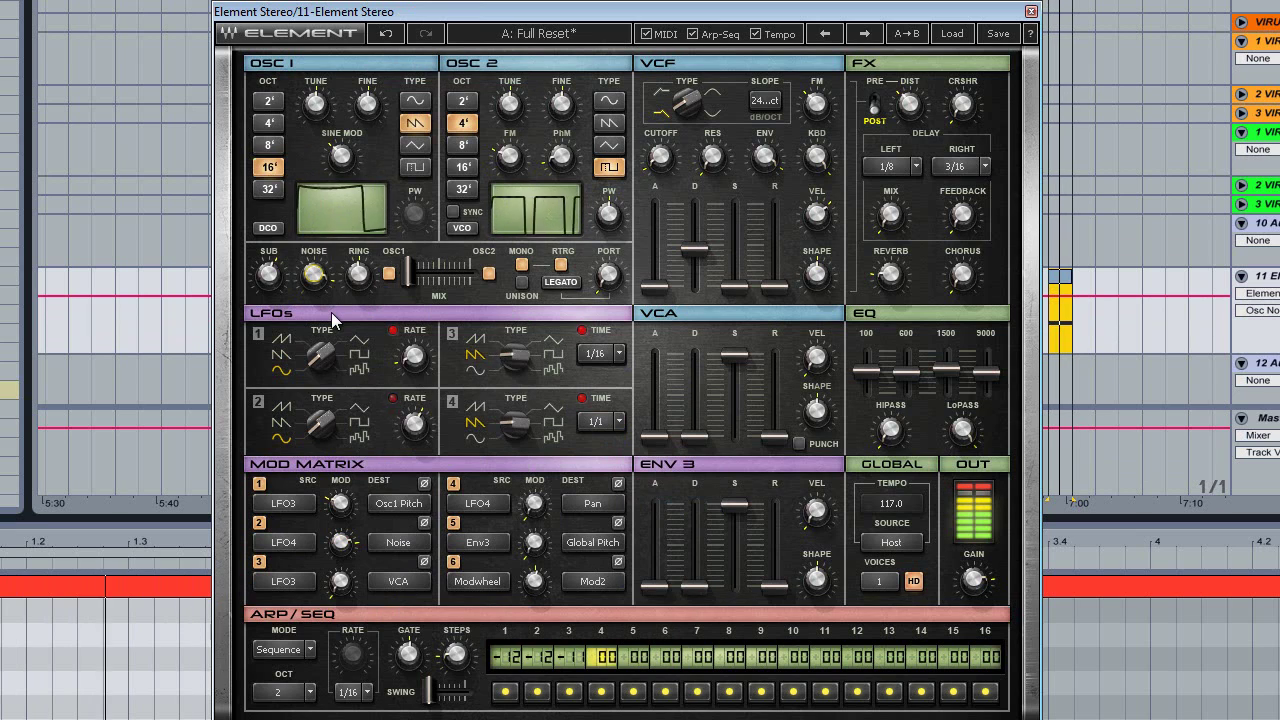
After checking cutoff, slide OSC MIX toward OSC2 and switch the UNISON button off.
{"action": "left_click", "coordinate": [661, 158]}
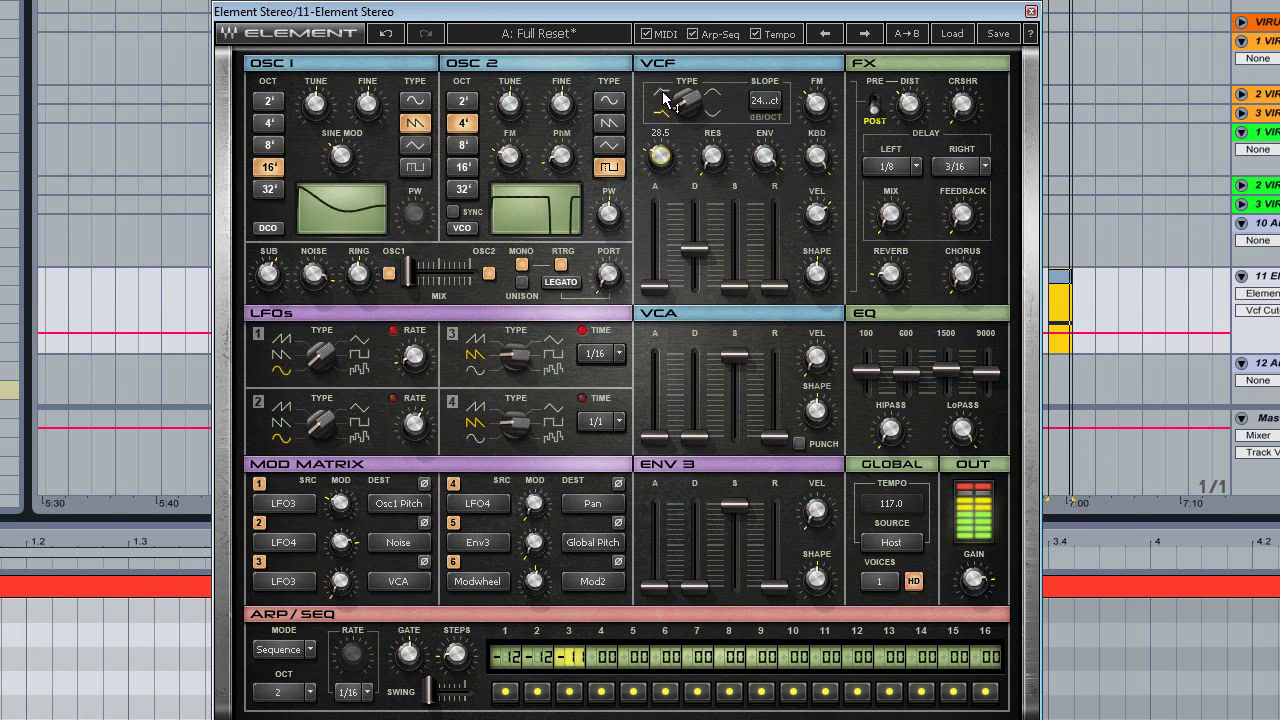
{"action": "left_click", "coordinate": [420, 272]}
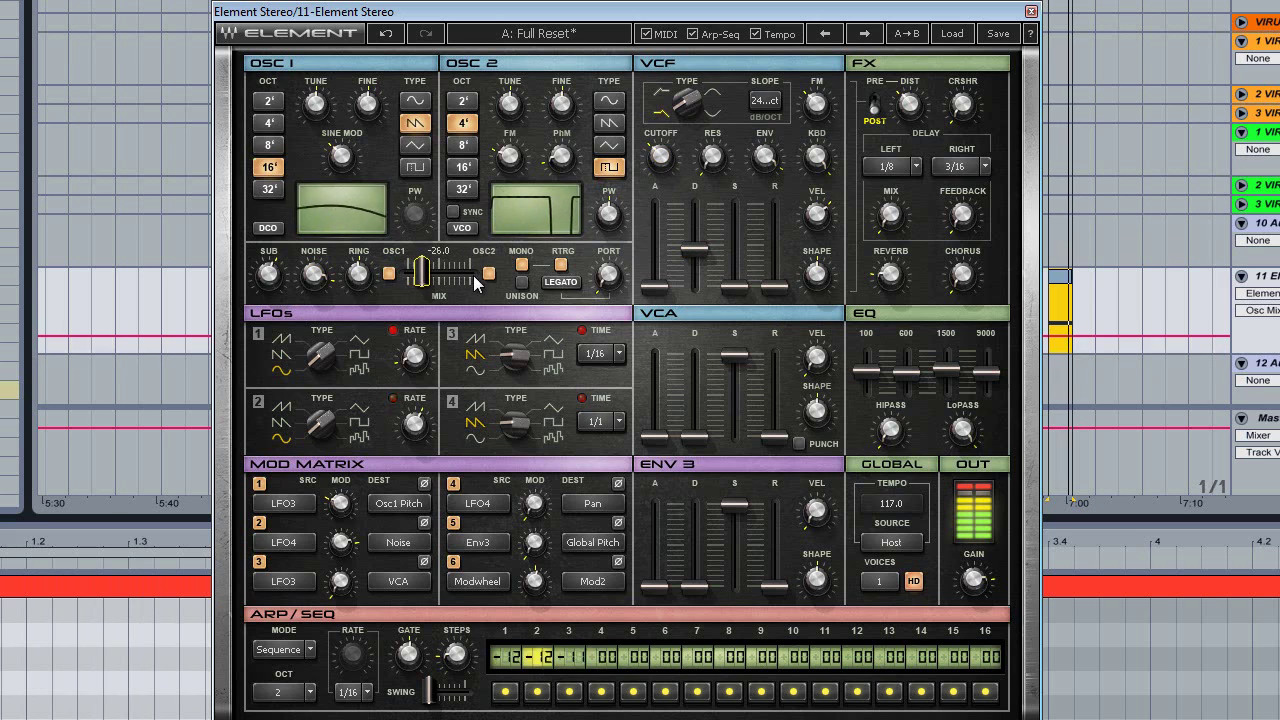
{"action": "left_click_drag", "start_coordinate": [477, 284], "coordinate": [539, 276]}
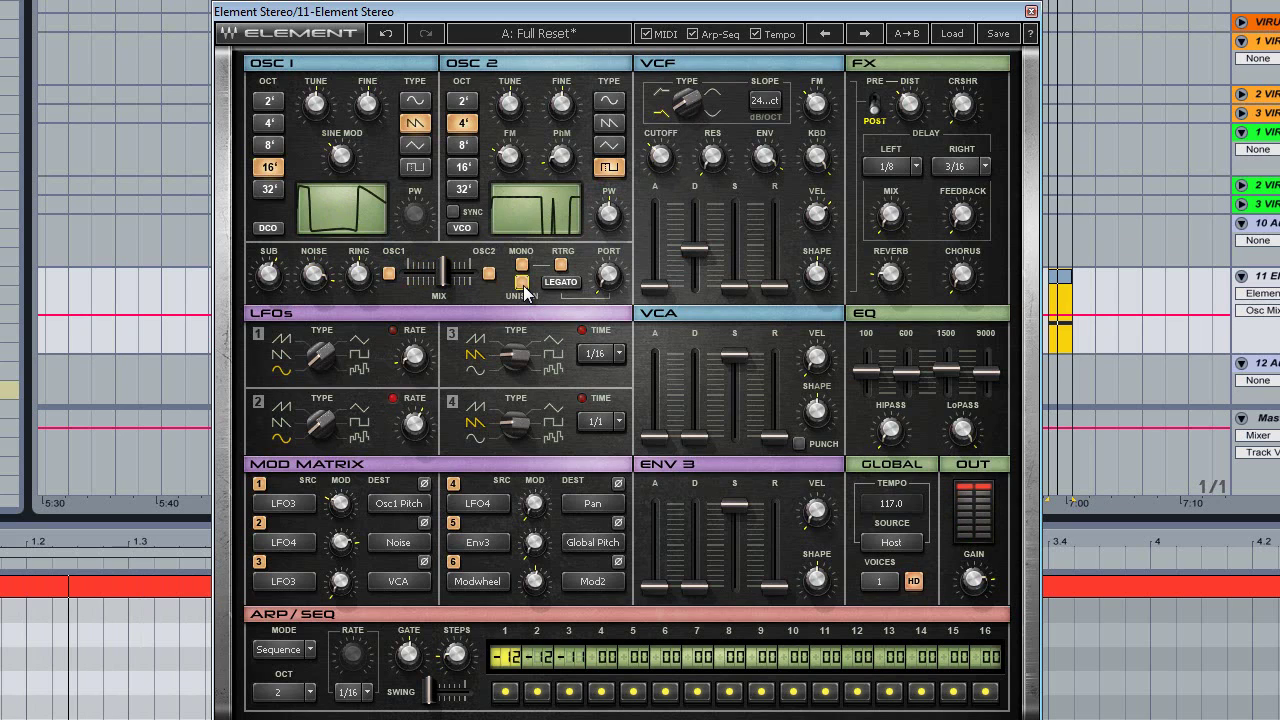
{"action": "left_click", "coordinate": [521, 283]}
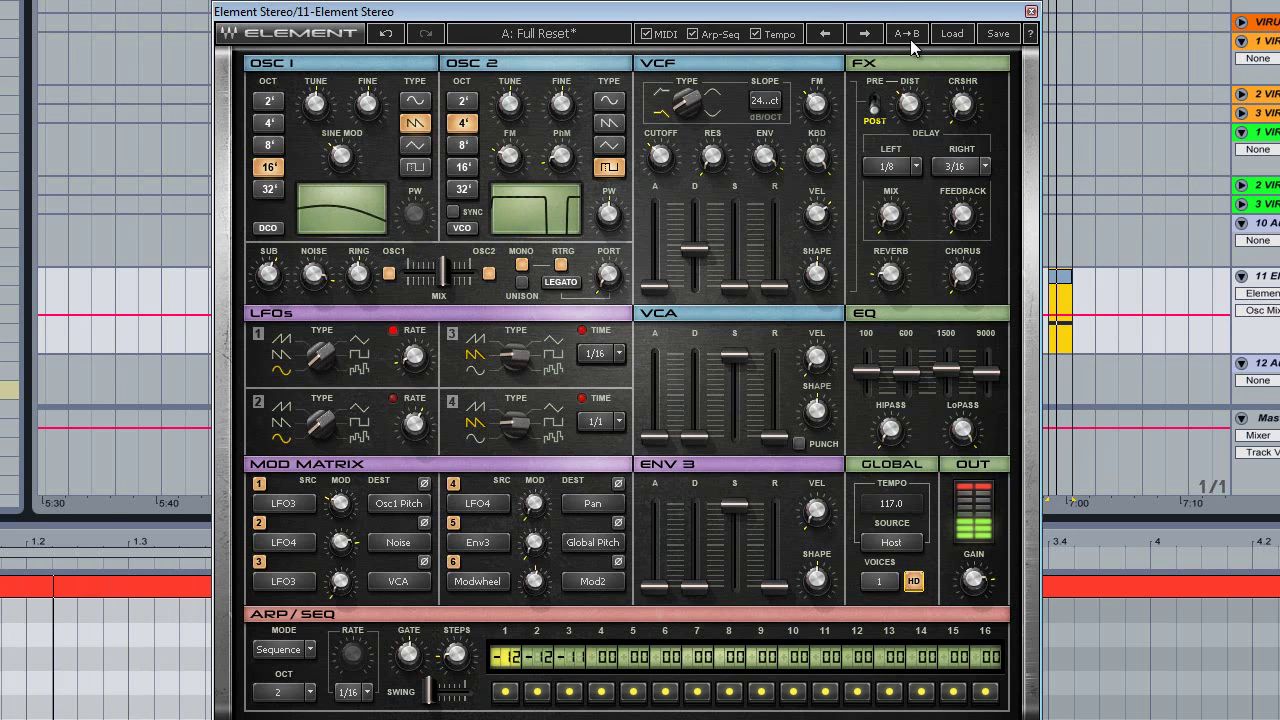
Load Factory Presets > Full Reset, then enable the HD button in the GLOBAL section.
{"action": "left_click", "coordinate": [952, 33]}
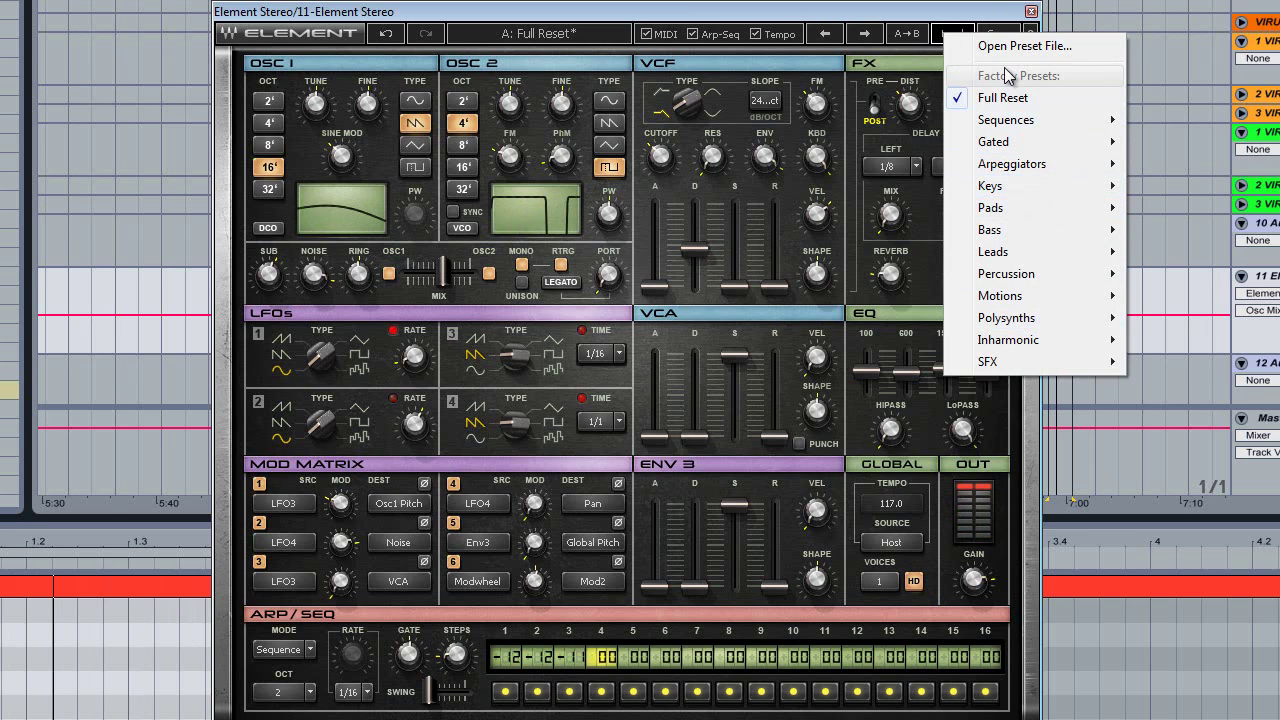
{"action": "left_click", "coordinate": [985, 100]}
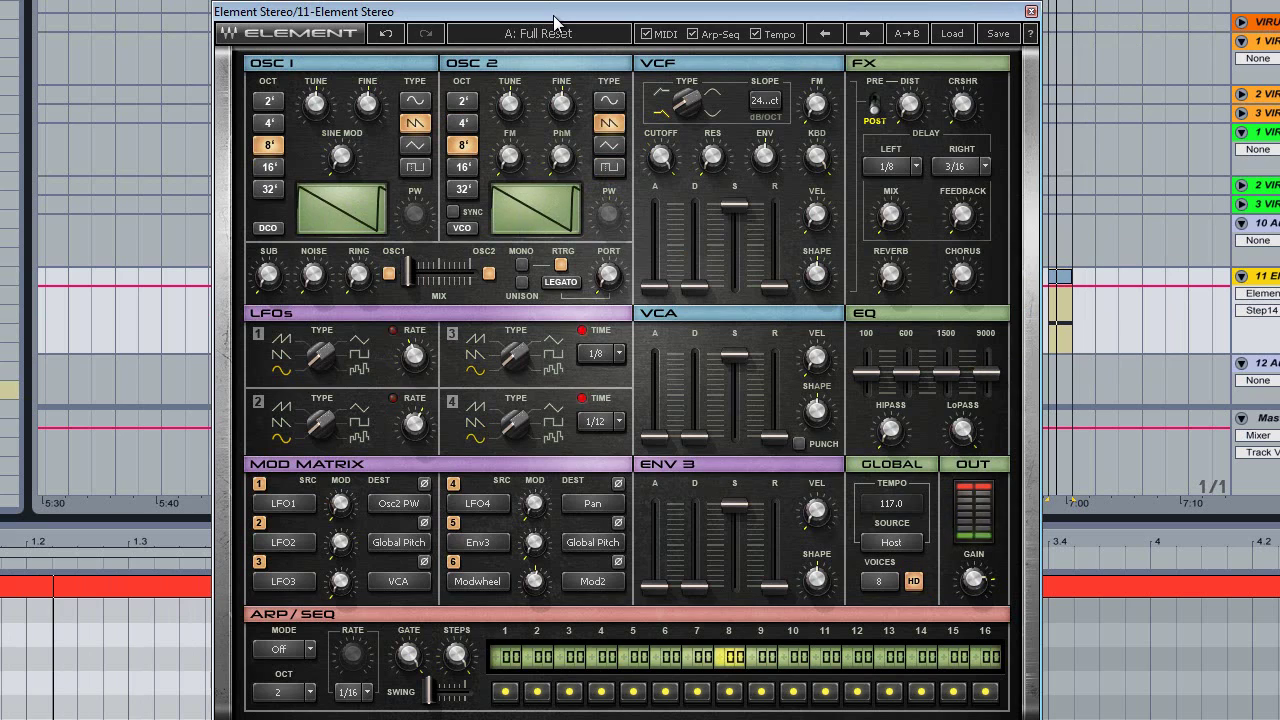
{"action": "left_click", "coordinate": [913, 583]}
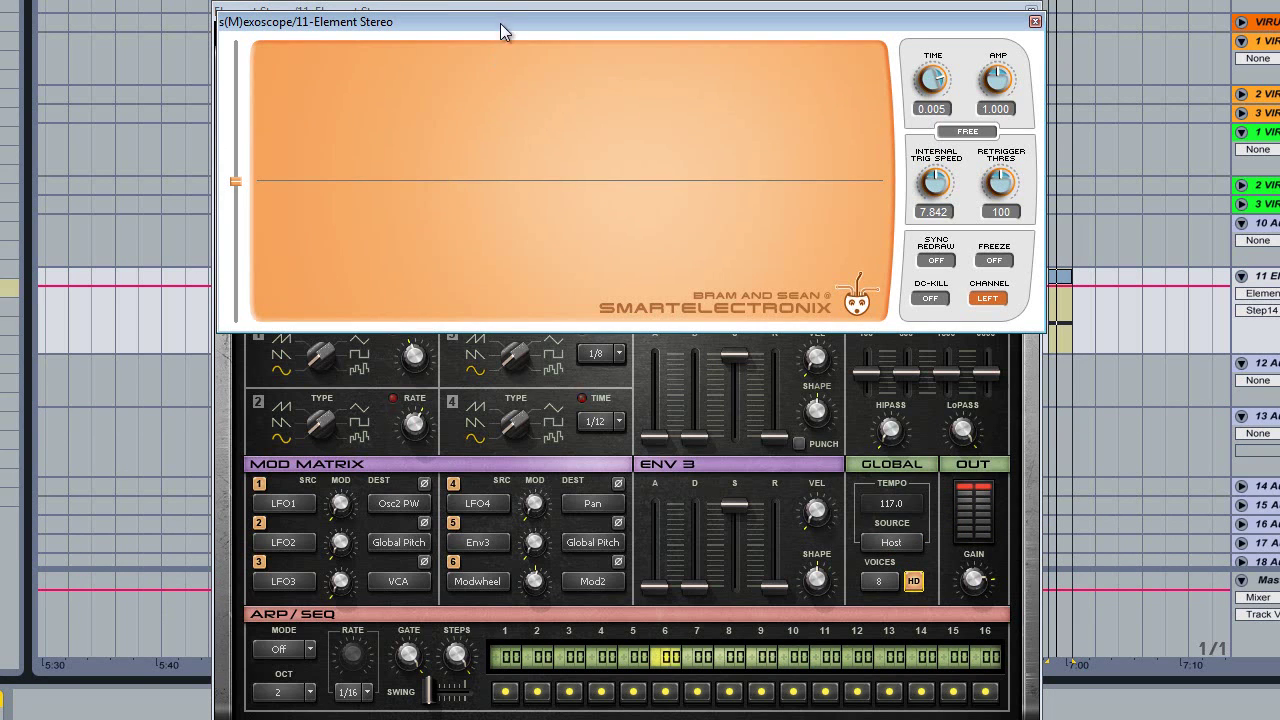
Set the s(M)exoscope TIME knob to 0.281 and place the scope left of the Element window.
{"action": "left_click_drag", "start_coordinate": [503, 31], "coordinate": [489, 302]}
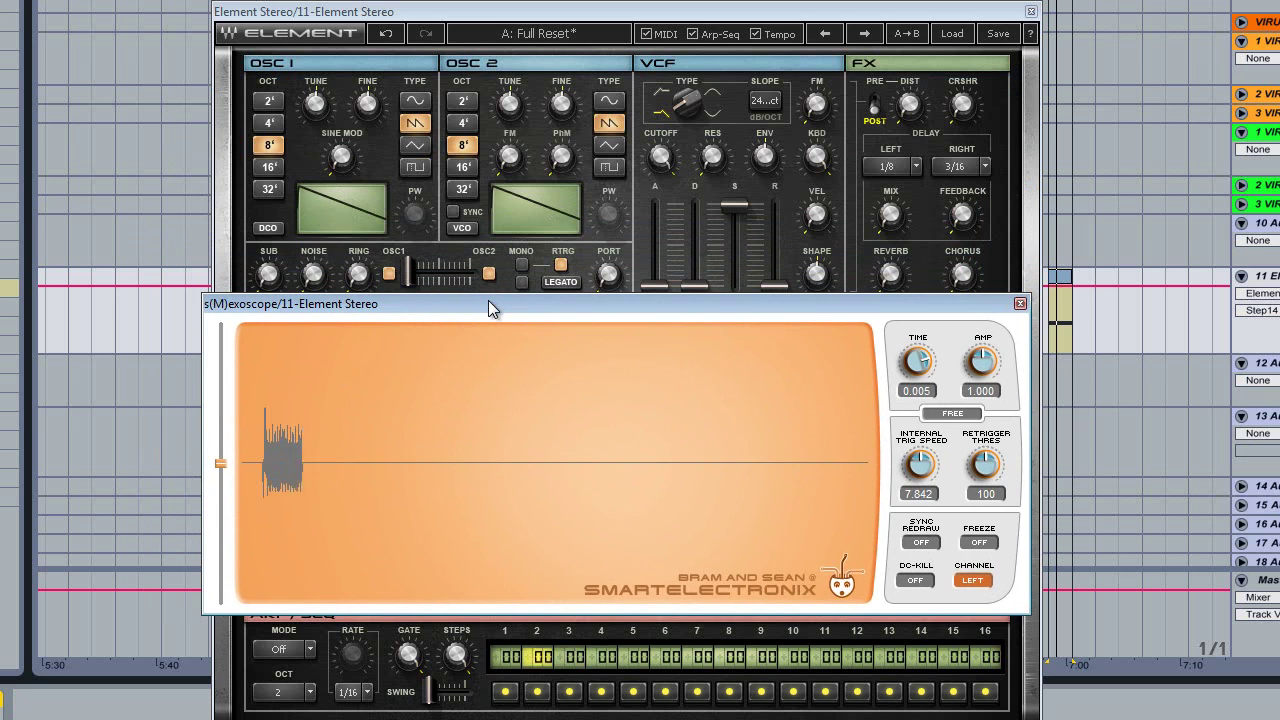
{"action": "mouse_move", "coordinate": [917, 365]}
{"action": "left_mouse_down"}
{"action": "mouse_move", "coordinate": [921, 450]}
{"action": "mouse_move", "coordinate": [908, 365]}
{"action": "left_mouse_up"}
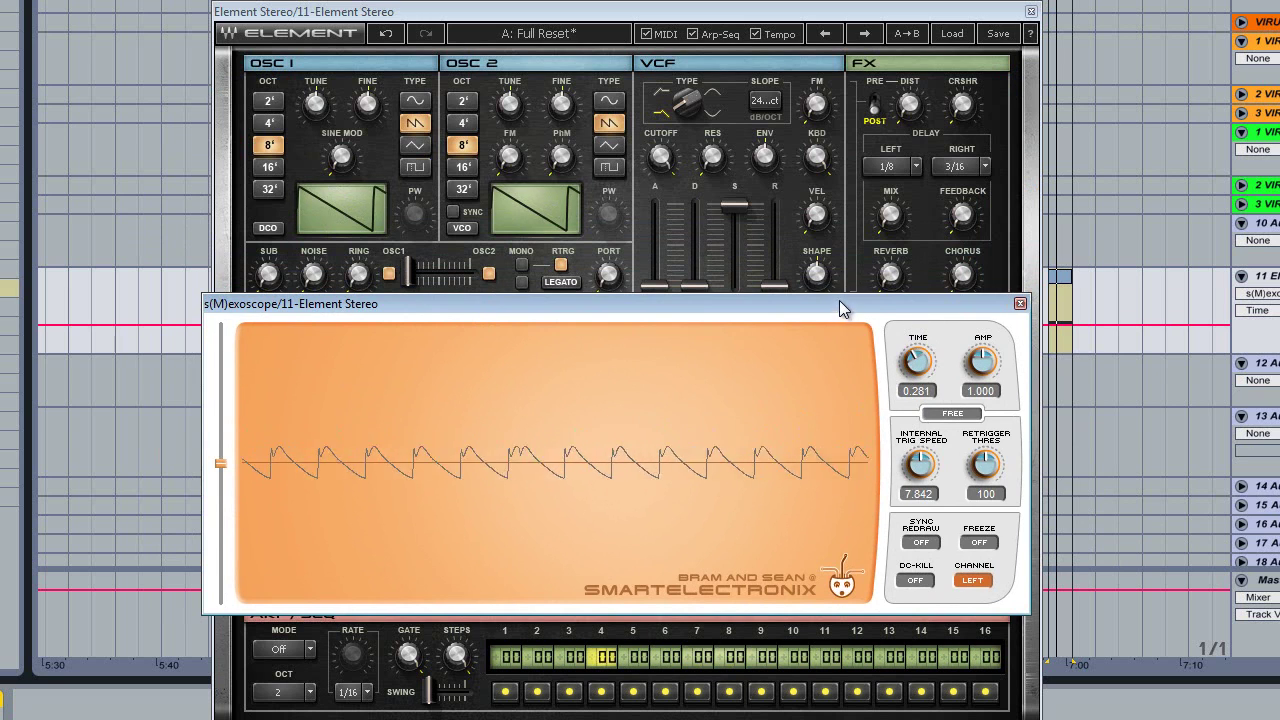
{"action": "left_click_drag", "start_coordinate": [839, 300], "coordinate": [840, 220]}
{"action": "left_click", "coordinate": [913, 585]}
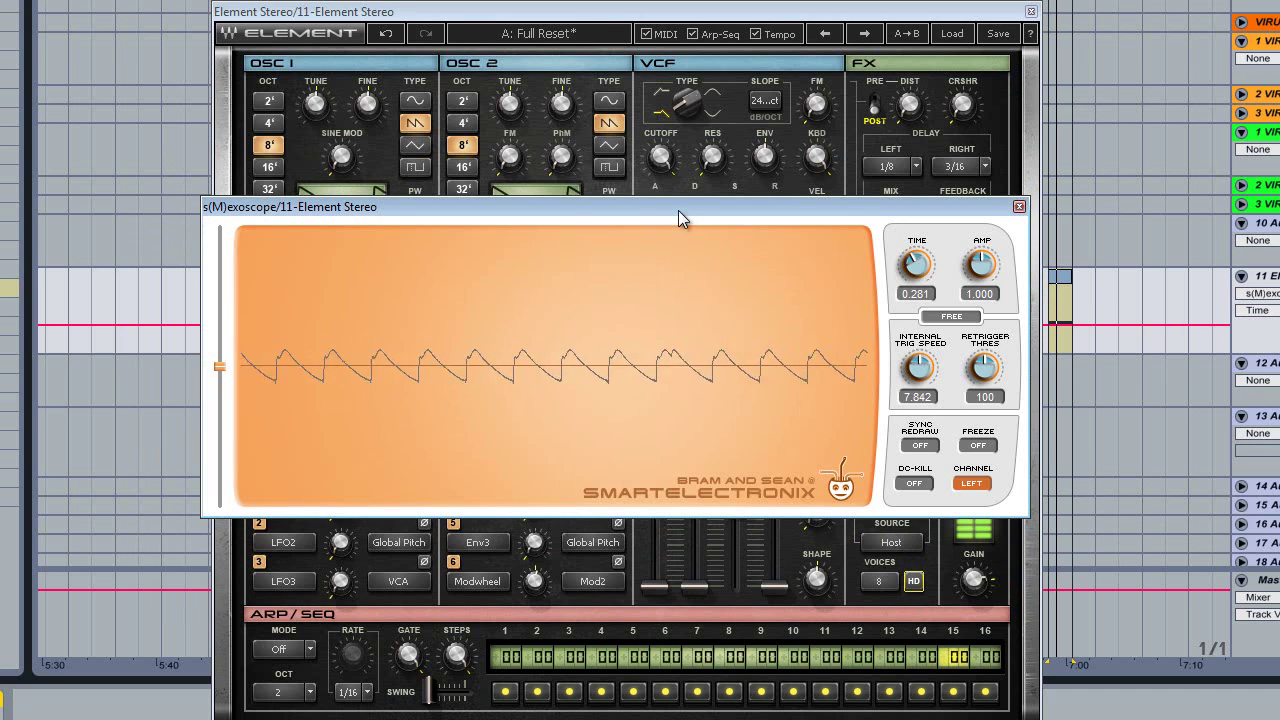
{"action": "left_click_drag", "start_coordinate": [678, 210], "coordinate": [484, 207]}
{"action": "left_click_drag", "start_coordinate": [808, 4], "coordinate": [1068, 20]}
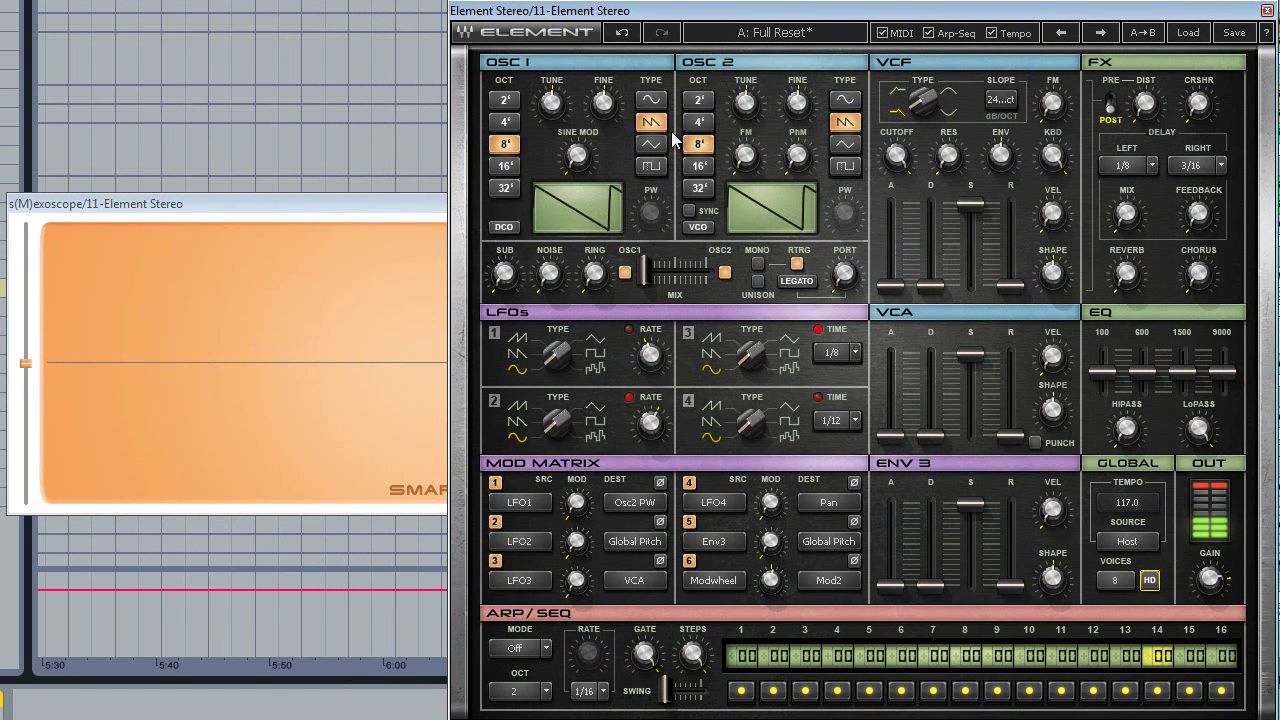
Lower the scope's trigger level, then bring the Element window back to the front.
{"action": "left_click", "coordinate": [360, 213]}
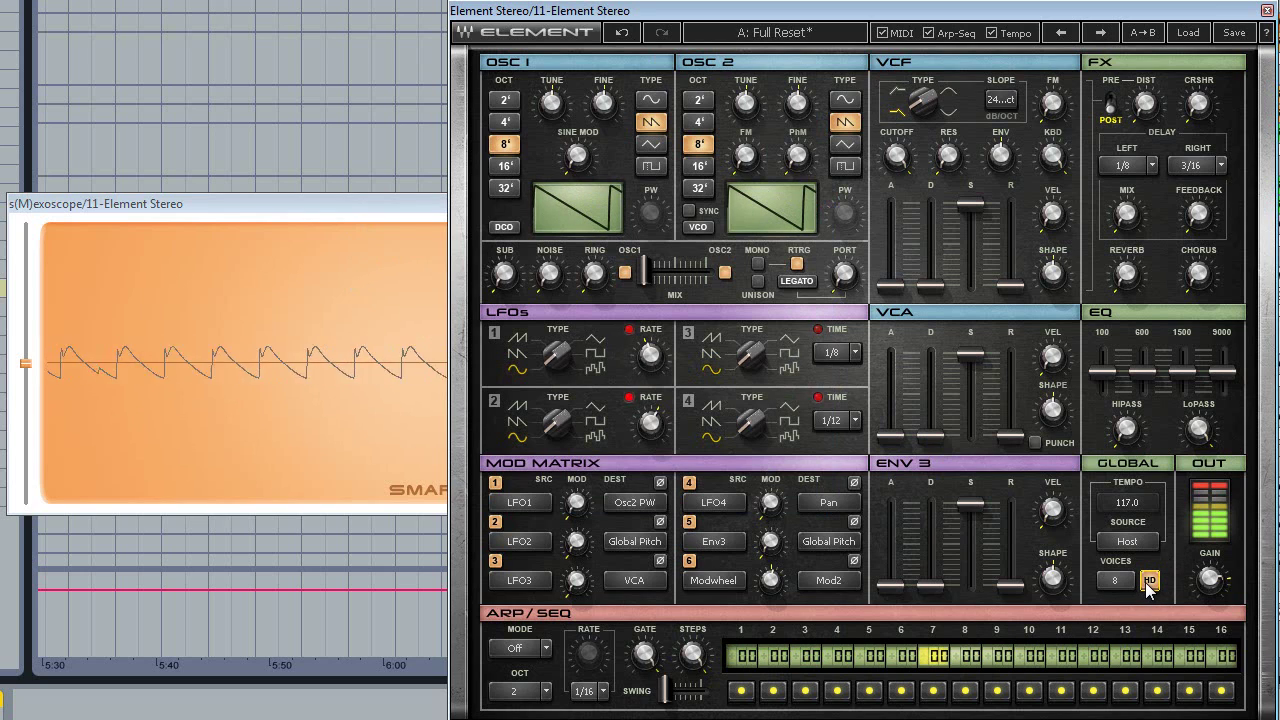
{"action": "left_click", "coordinate": [220, 208]}
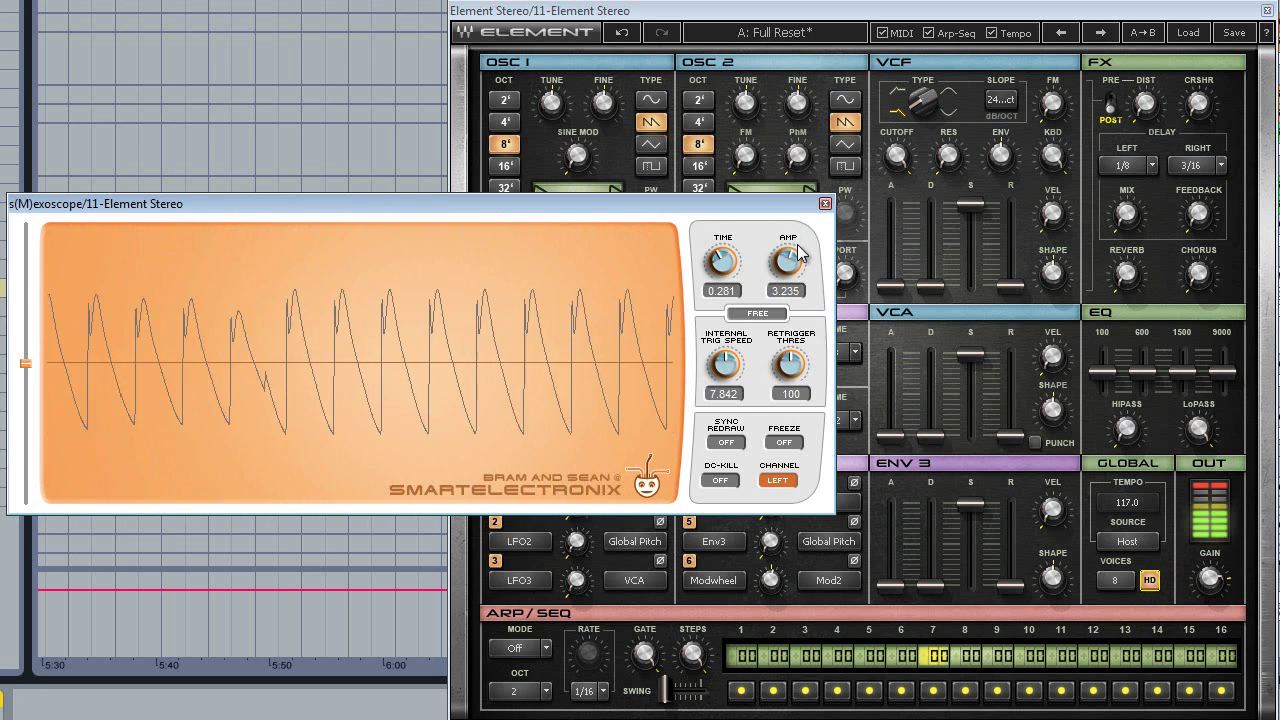
{"action": "left_click", "coordinate": [762, 75]}
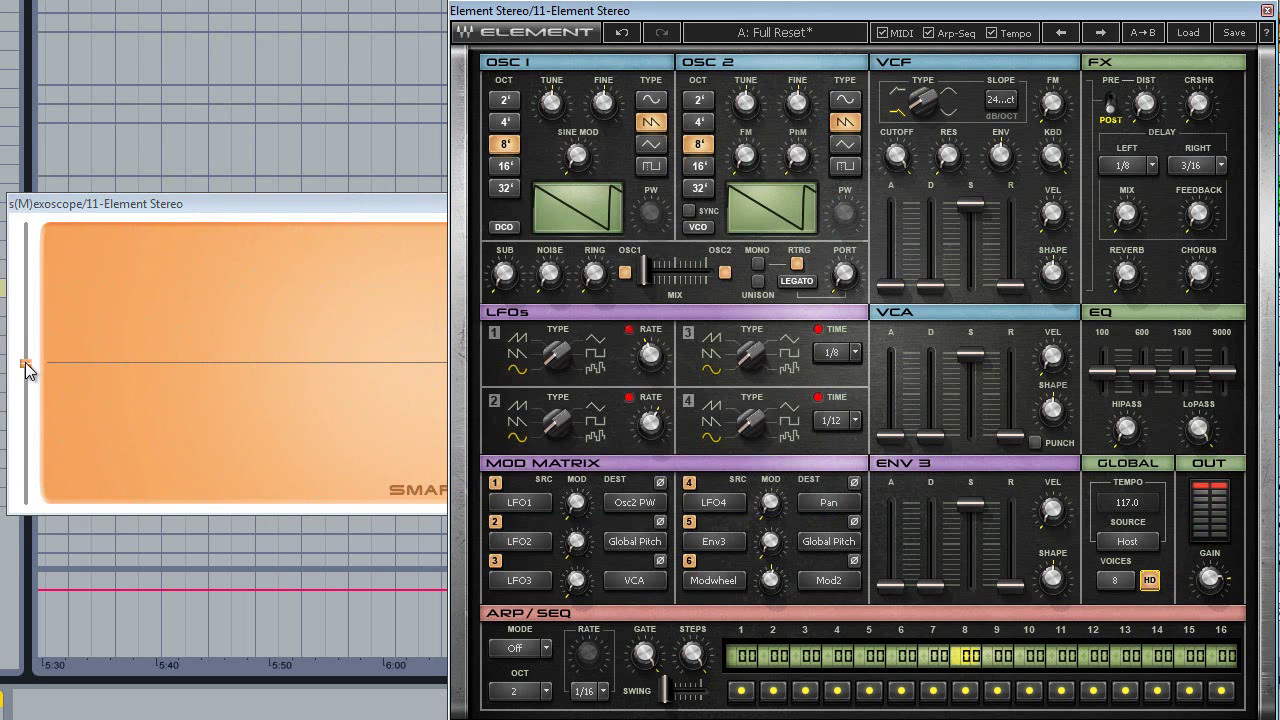
{"action": "mouse_move", "coordinate": [27, 370]}
{"action": "left_mouse_down"}
{"action": "mouse_move", "coordinate": [29, 314]}
{"action": "mouse_move", "coordinate": [23, 360]}
{"action": "mouse_move", "coordinate": [37, 320]}
{"action": "mouse_move", "coordinate": [62, 400]}
{"action": "left_mouse_up"}
{"action": "left_click", "coordinate": [673, 92]}
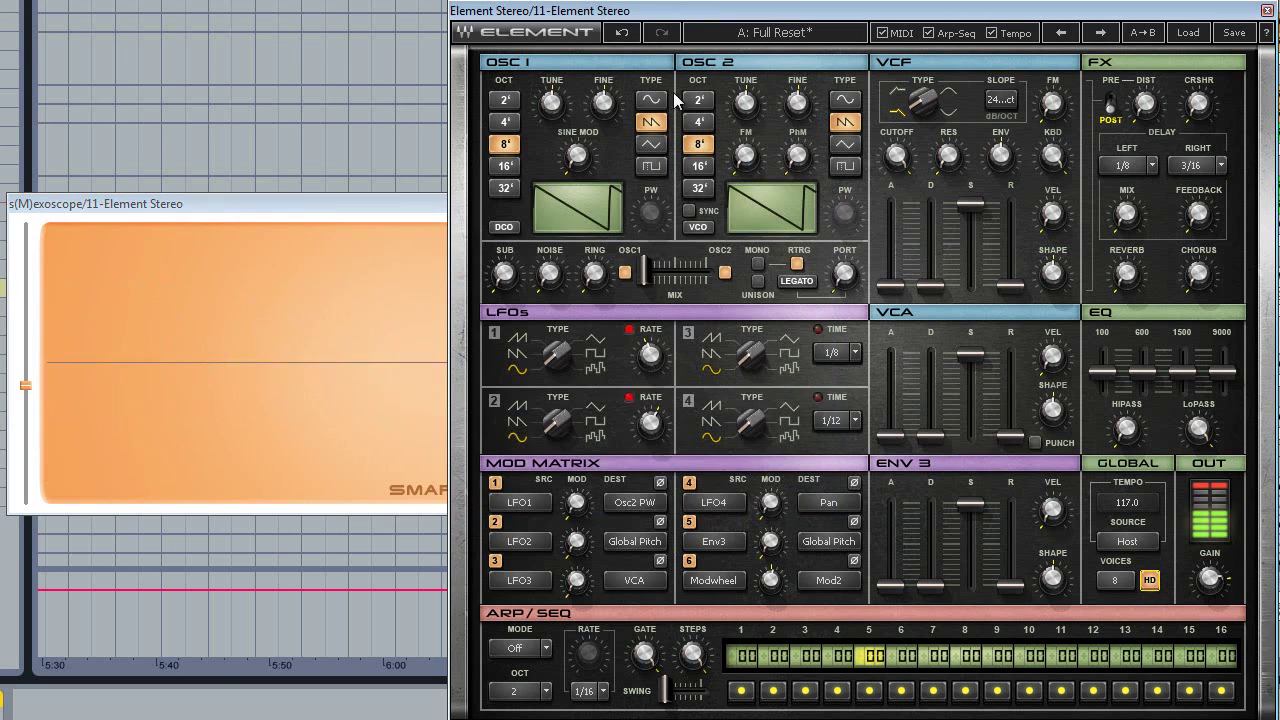
Compare OSC1 at 4', 16', then 8', add sine mod, switch to VCO, cutoff 27.4, resonance 63.6.
{"action": "left_click", "coordinate": [502, 123]}
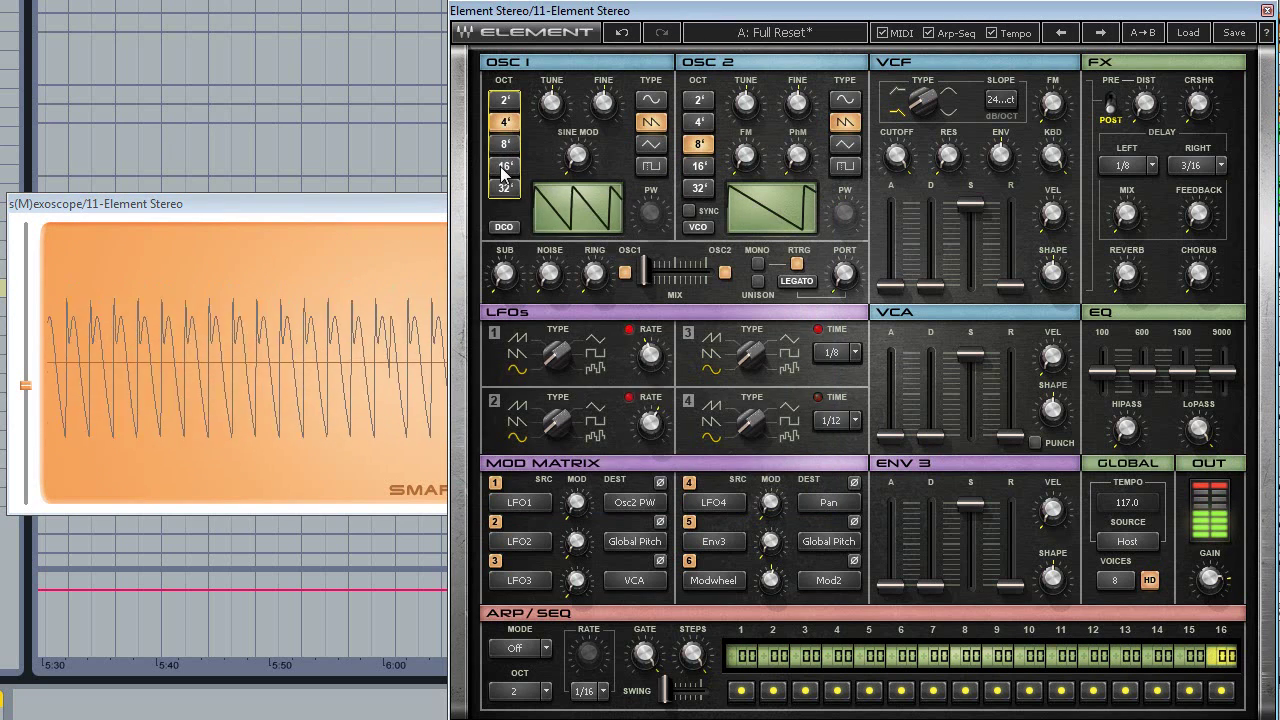
{"action": "left_click", "coordinate": [505, 166]}
{"action": "left_click", "coordinate": [505, 143]}
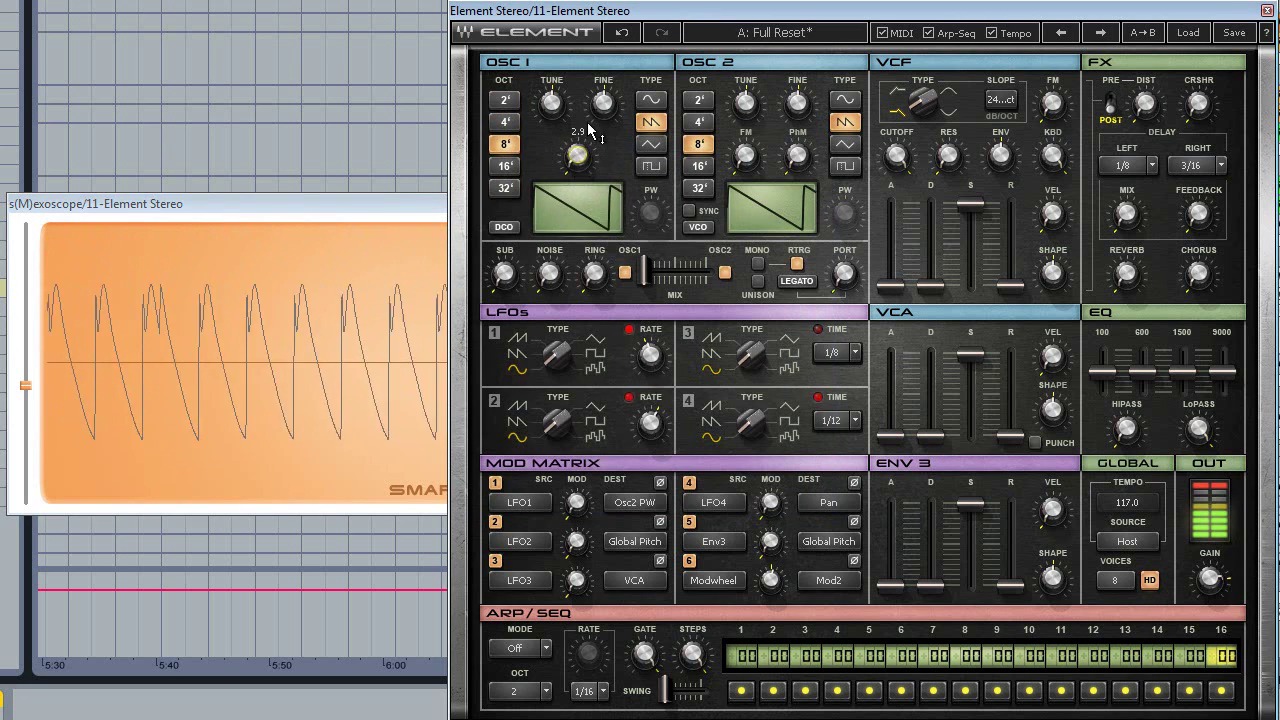
{"action": "left_click_drag", "start_coordinate": [578, 152], "coordinate": [622, 62]}
{"action": "left_click", "coordinate": [500, 226]}
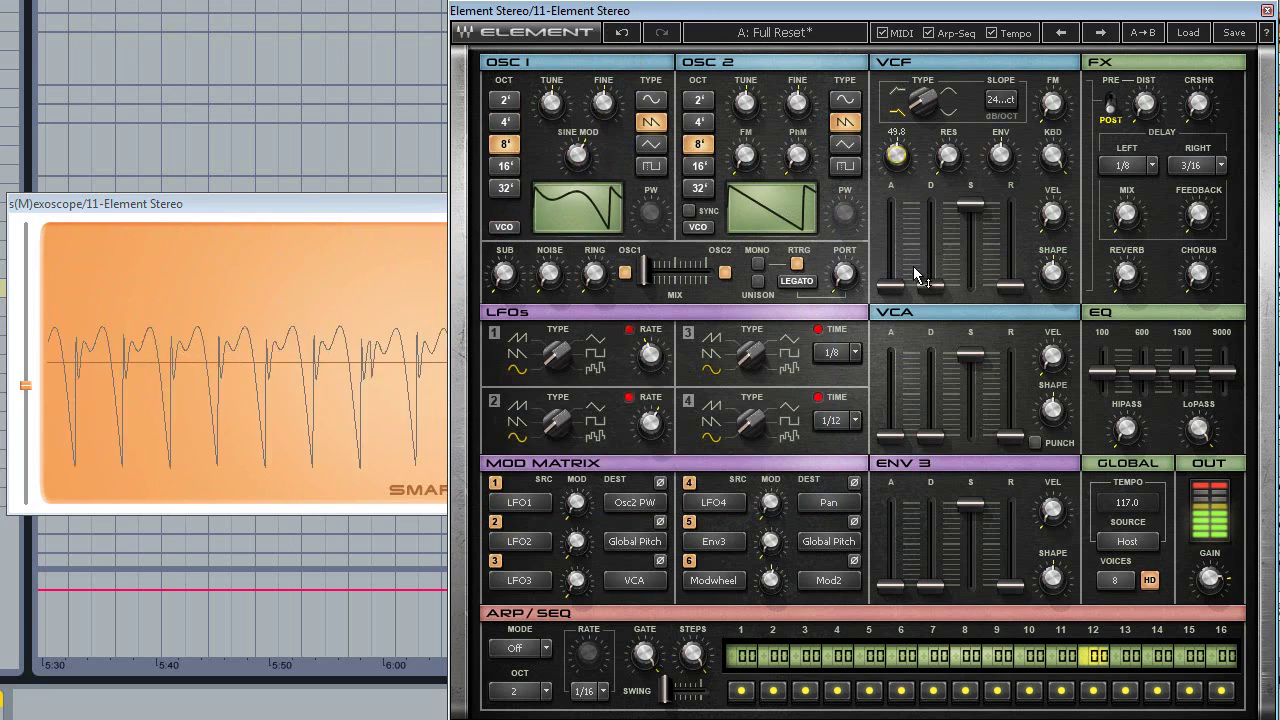
{"action": "left_click_drag", "start_coordinate": [896, 155], "coordinate": [903, 220]}
{"action": "mouse_move", "coordinate": [950, 155]}
{"action": "left_mouse_down"}
{"action": "mouse_move", "coordinate": [937, 254]}
{"action": "mouse_move", "coordinate": [955, 155]}
{"action": "left_mouse_up"}
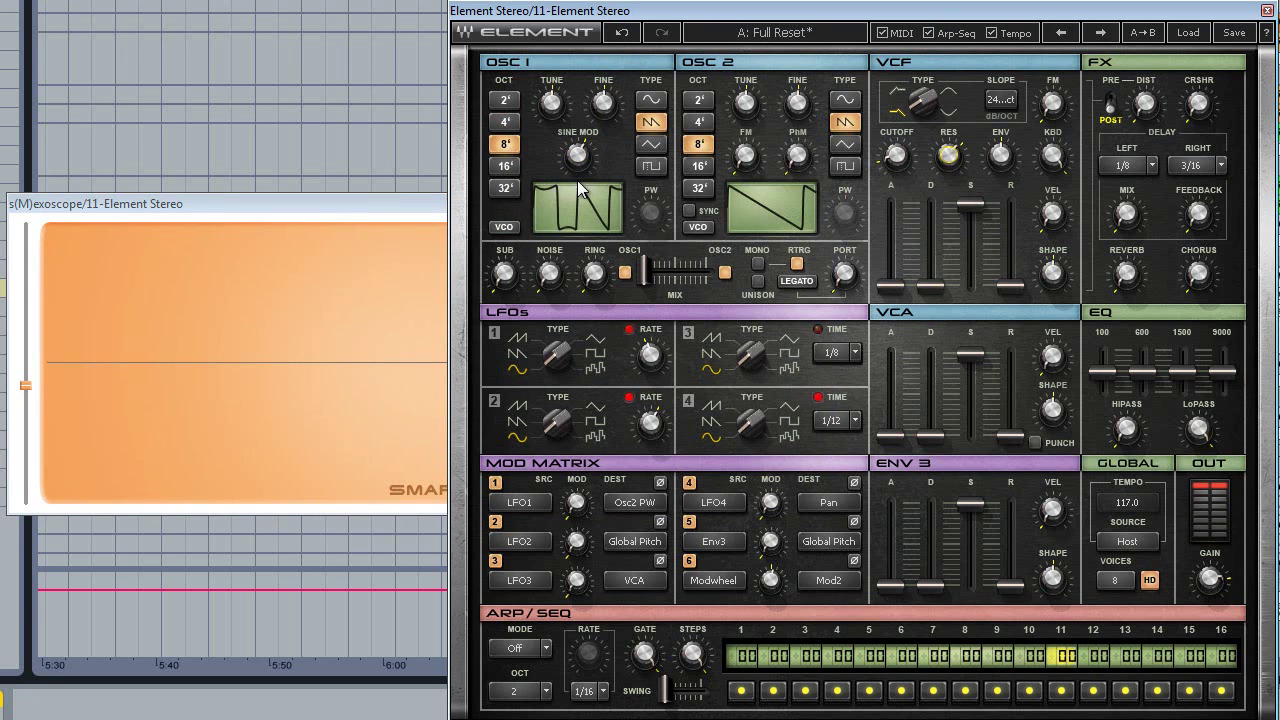